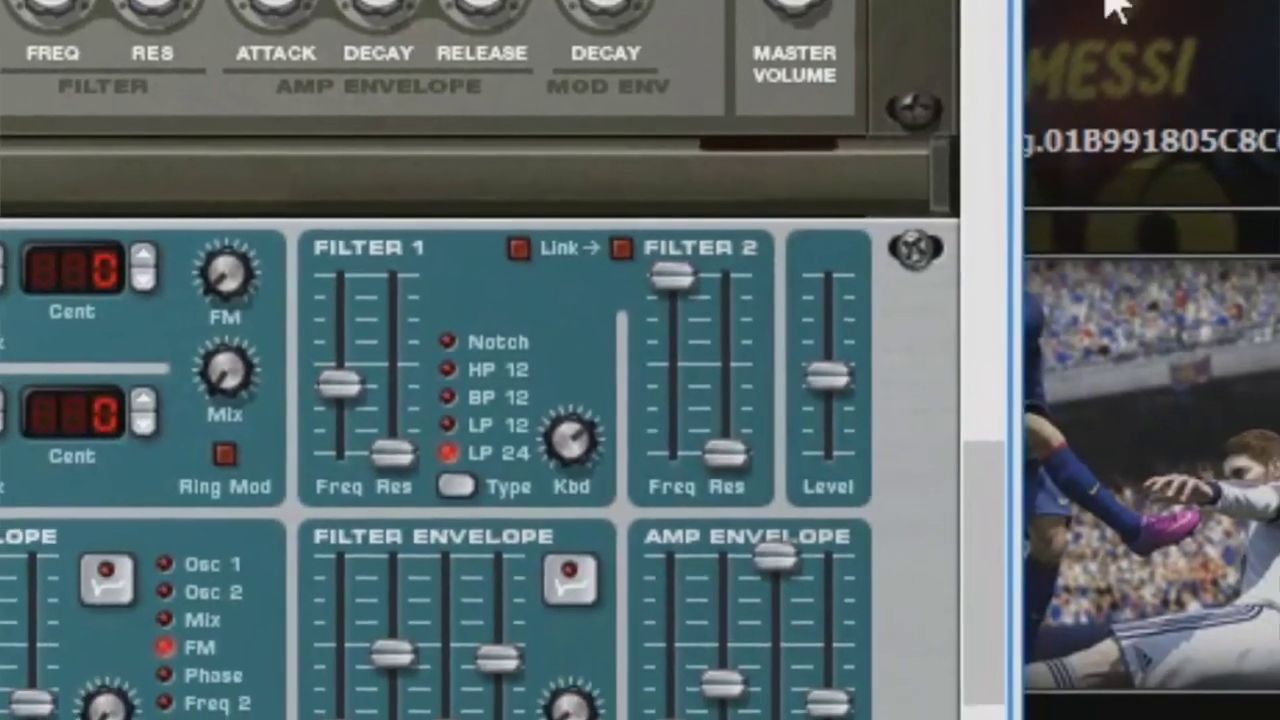
scroll(893, 314, "down", 10)
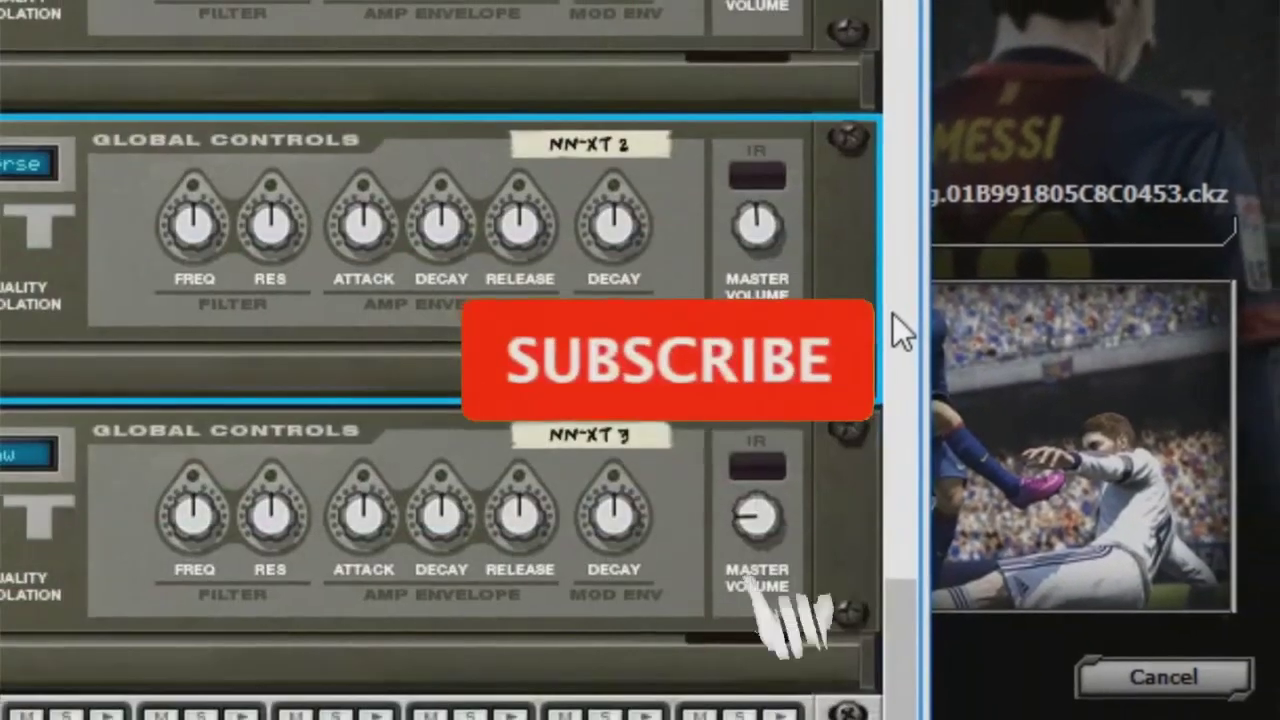
scroll(893, 314, "down", 10)
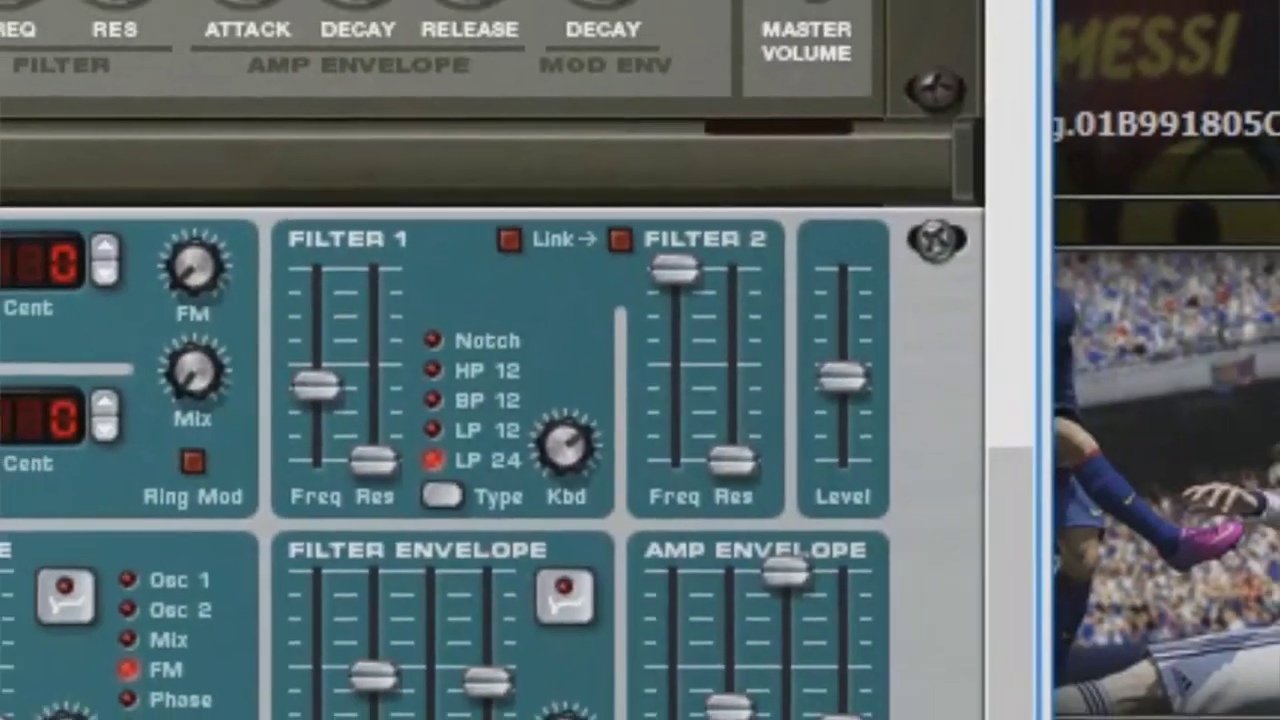
scroll(1043, 290, "down", 6)
scroll(908, 312, "down", 10)
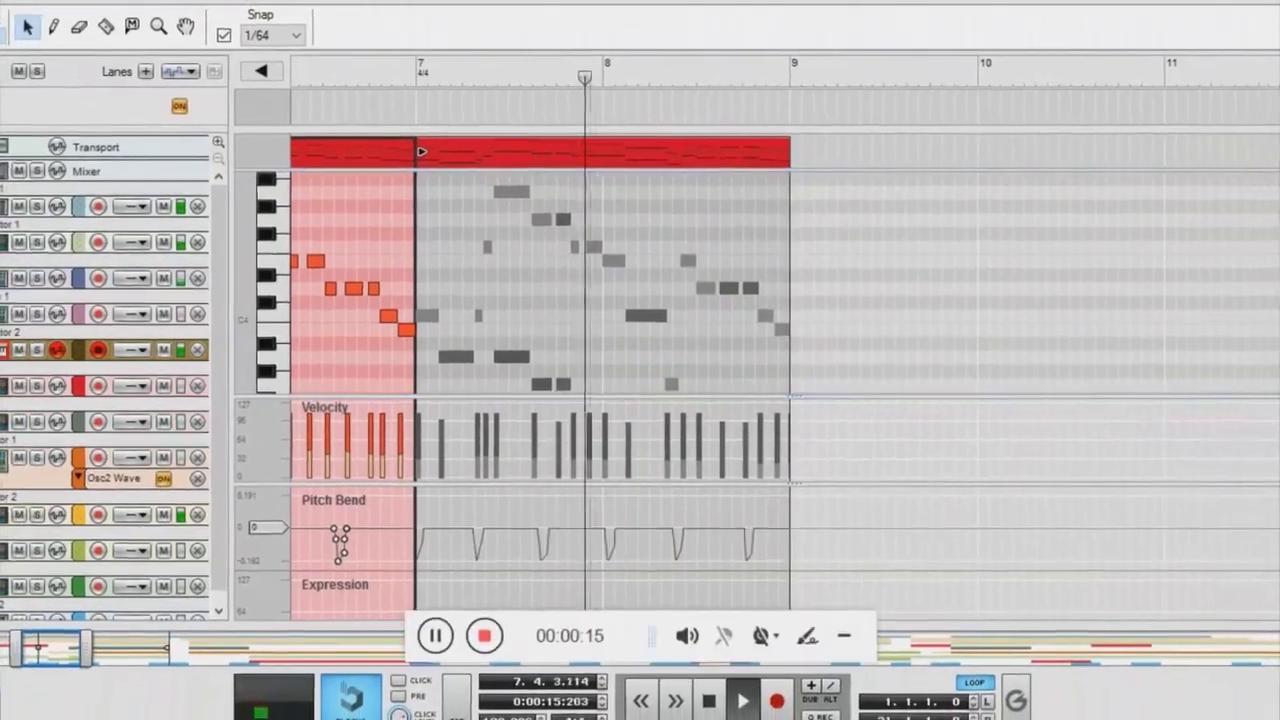
left_click(500, 608)
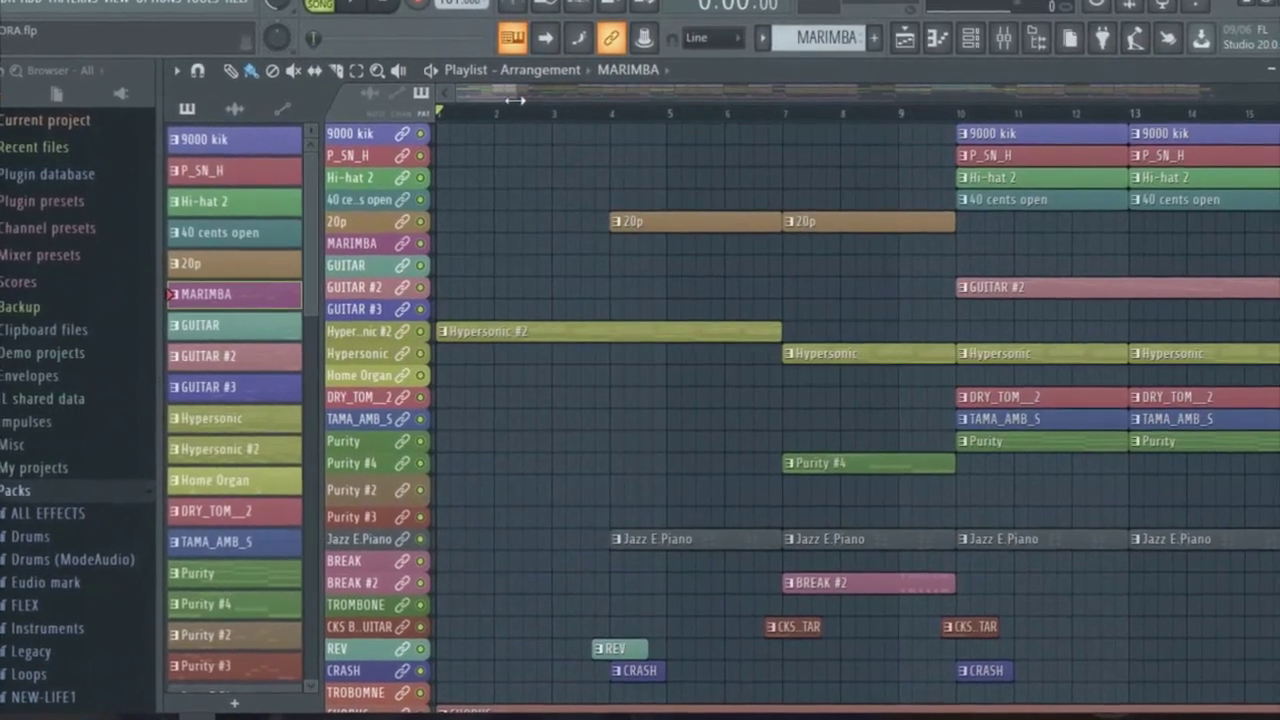
Play the GAMBORA song and look through the playlist tracks down to the GAMBORA DEMO clip
key("space")
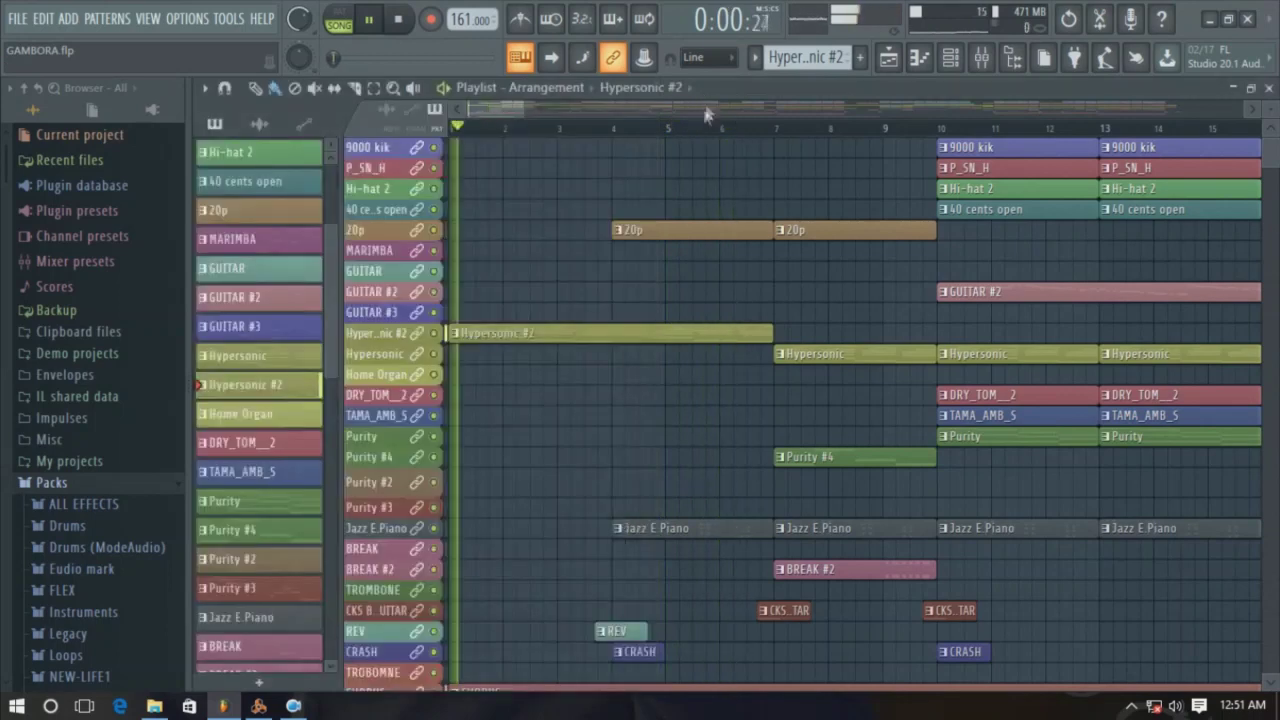
scroll(850, 345, "down", 3)
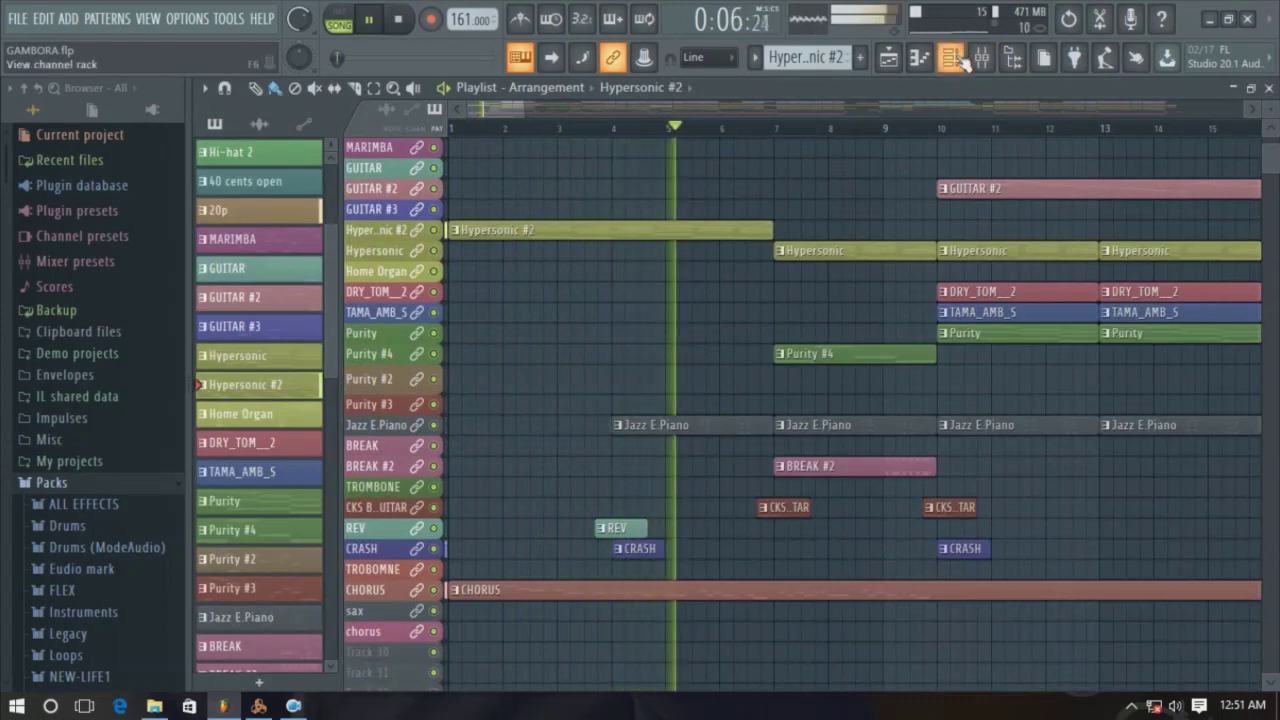
scroll(908, 275, "down", 6)
scroll(870, 290, "down", 3)
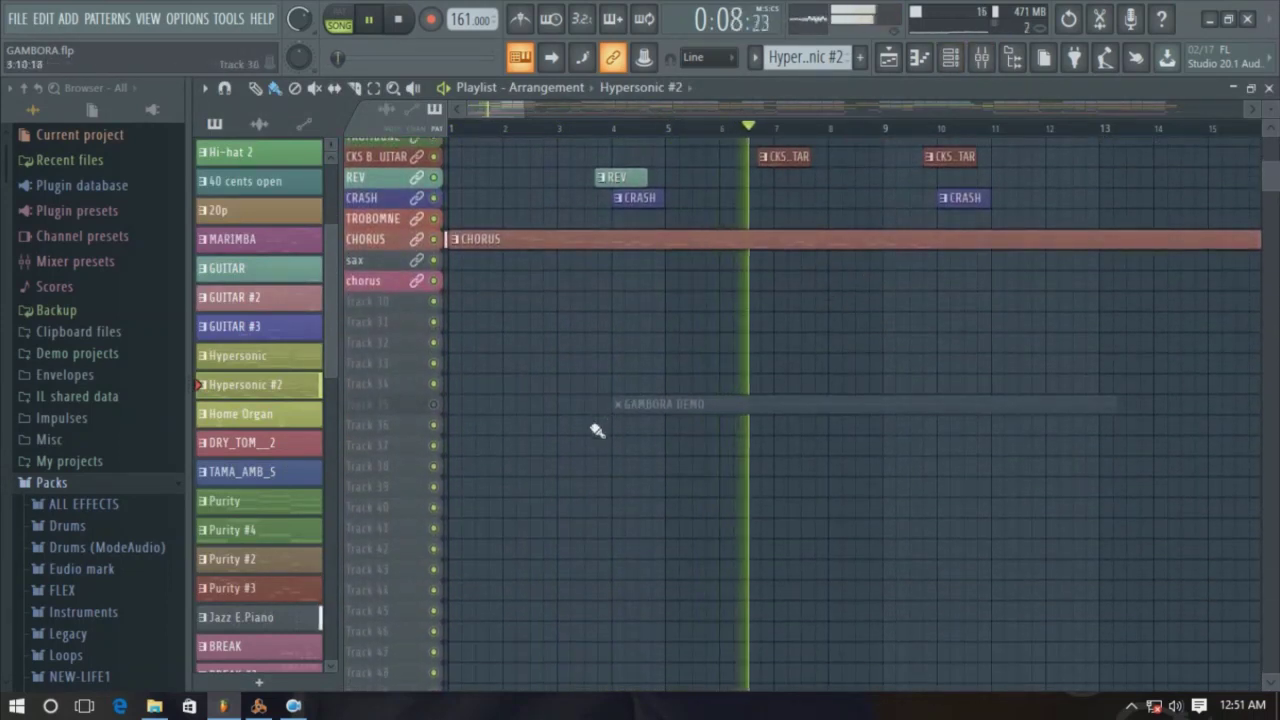
scroll(597, 432, "down", 3)
scroll(918, 418, "down", 1)
scroll(912, 413, "up", 1)
scroll(903, 409, "up", 4)
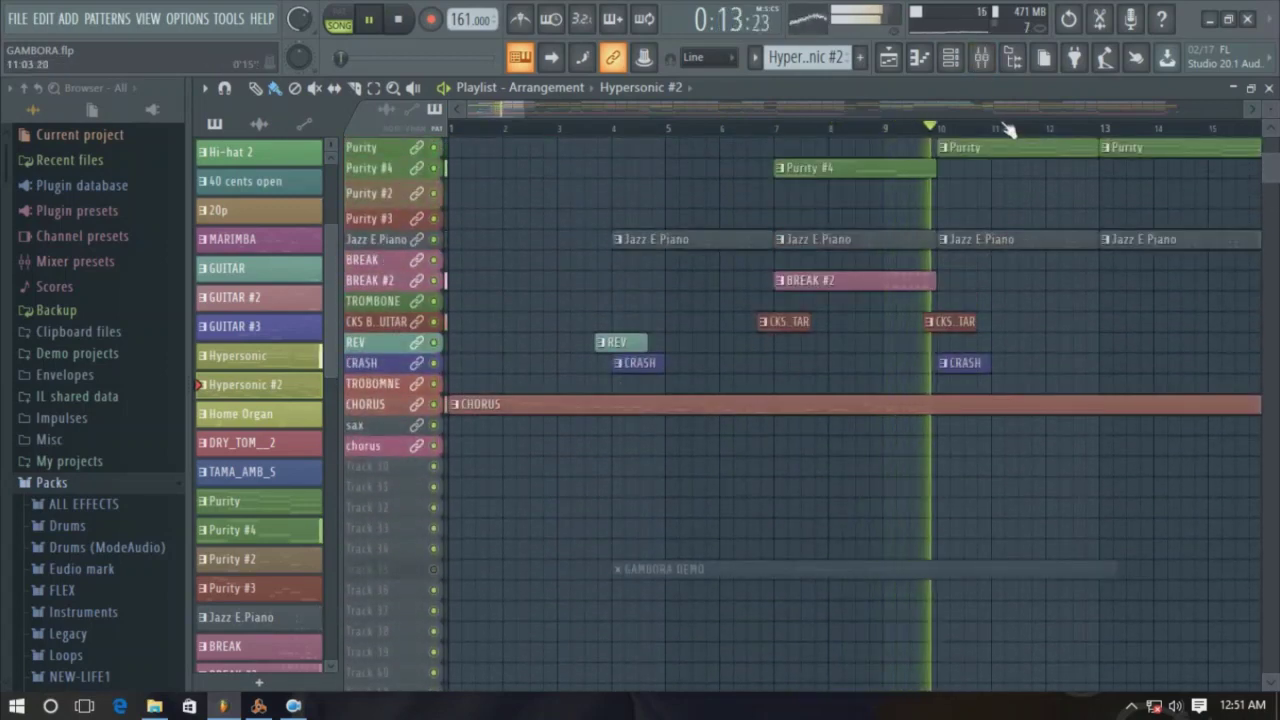
Show the channel rack and inspect the GUITAR #3 channel's options and volume
left_click(953, 60)
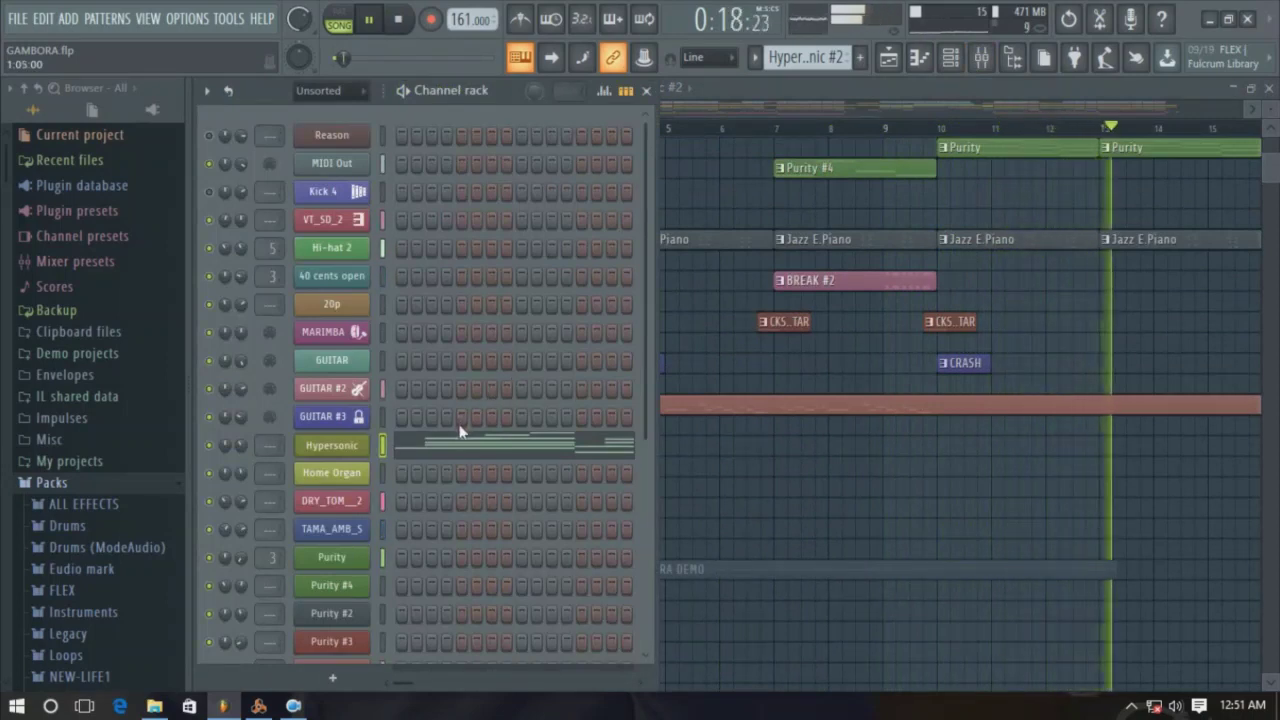
right_click(358, 423)
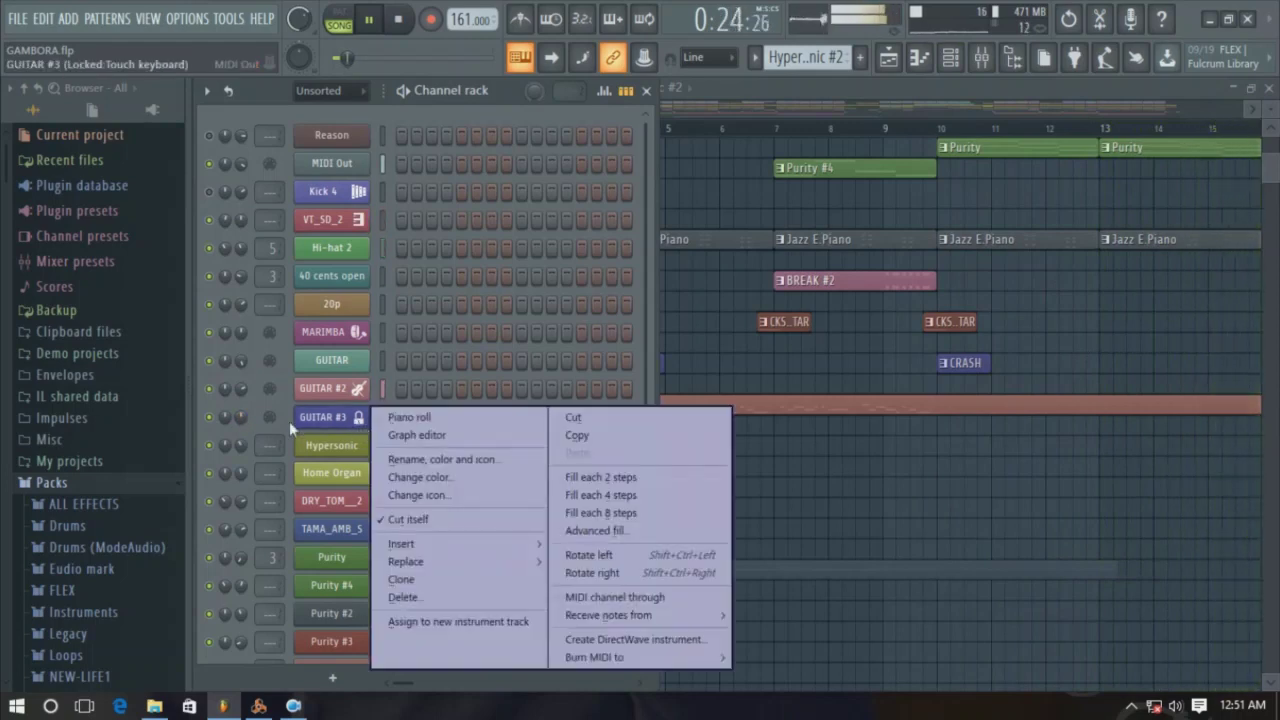
left_click_drag(241, 417, 241, 424)
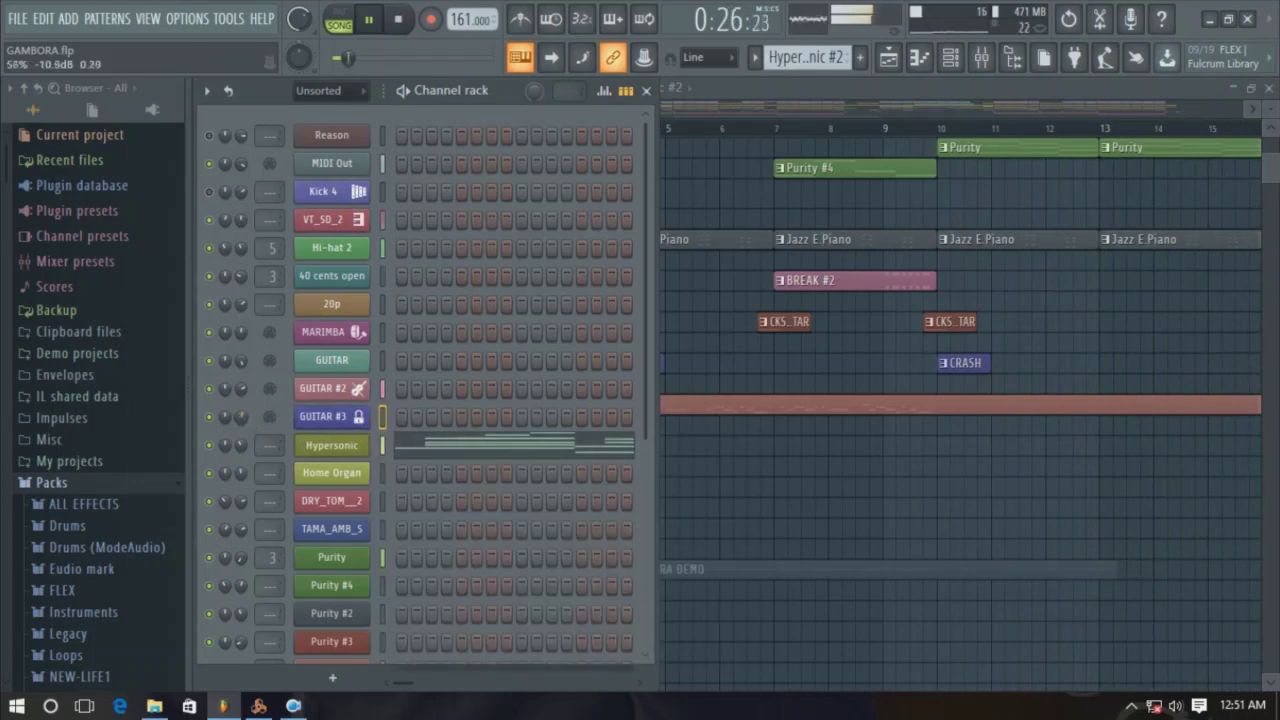
Return to the playlist and examine the overall arrangement of clips over about the first 55 bars
left_click(764, 107)
scroll(775, 130, "down", 4)
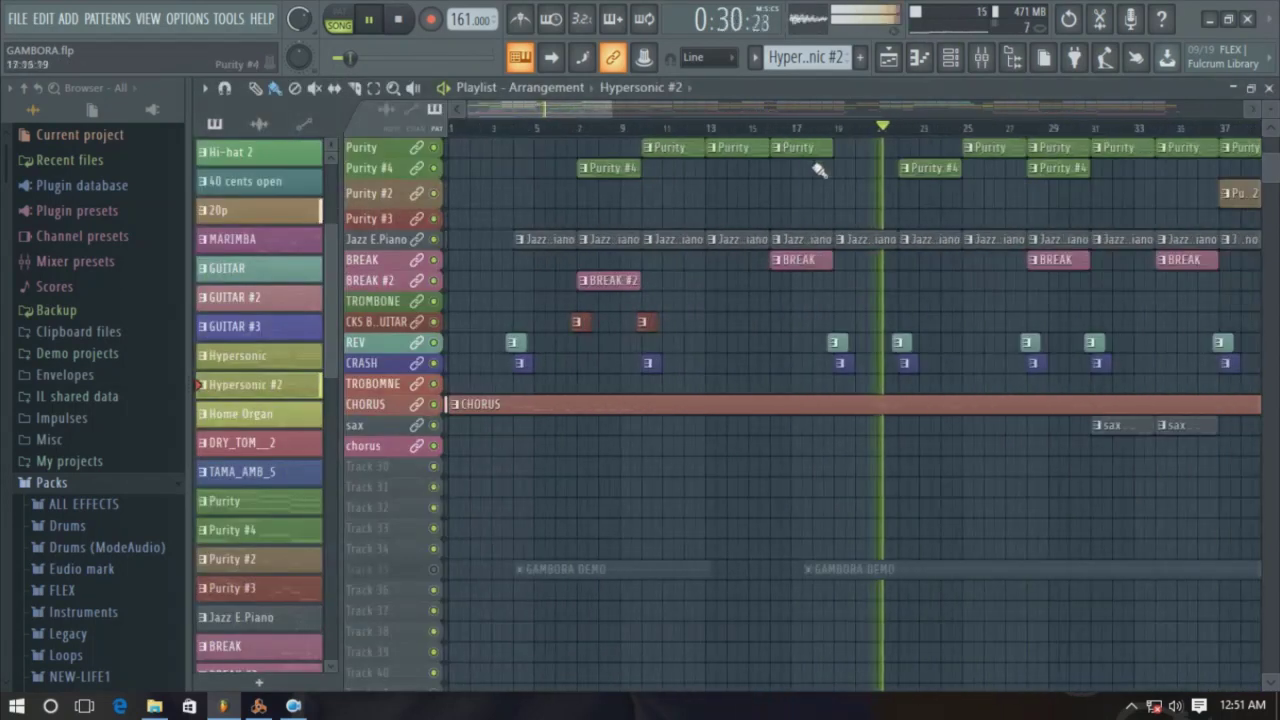
scroll(984, 313, "up", 2)
scroll(1046, 220, "up", 5)
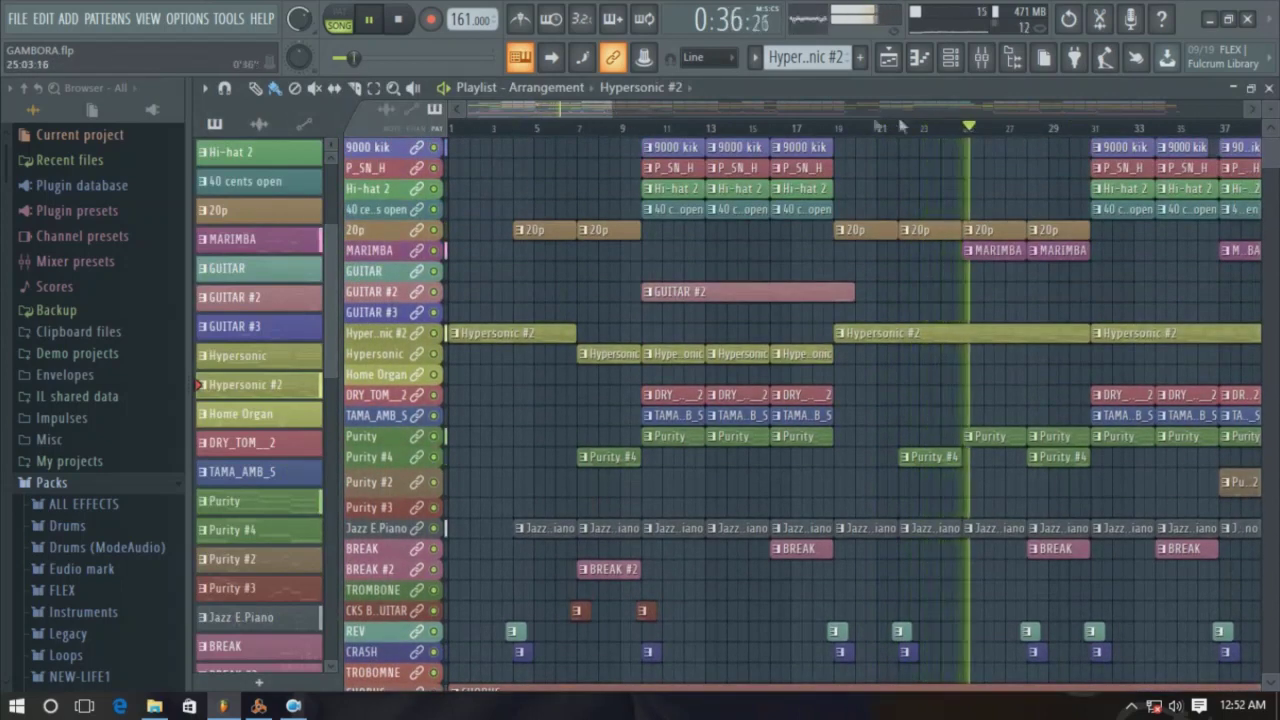
left_click_drag(609, 111, 634, 112)
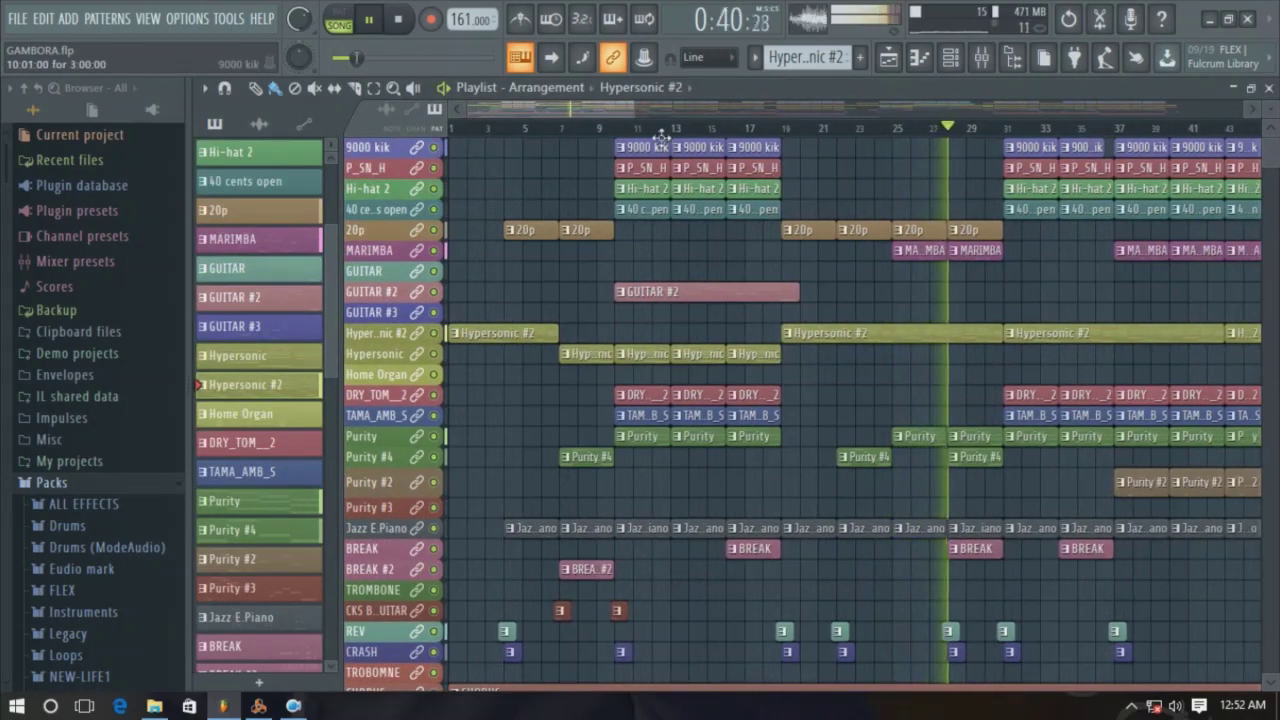
left_click_drag(636, 112, 680, 112)
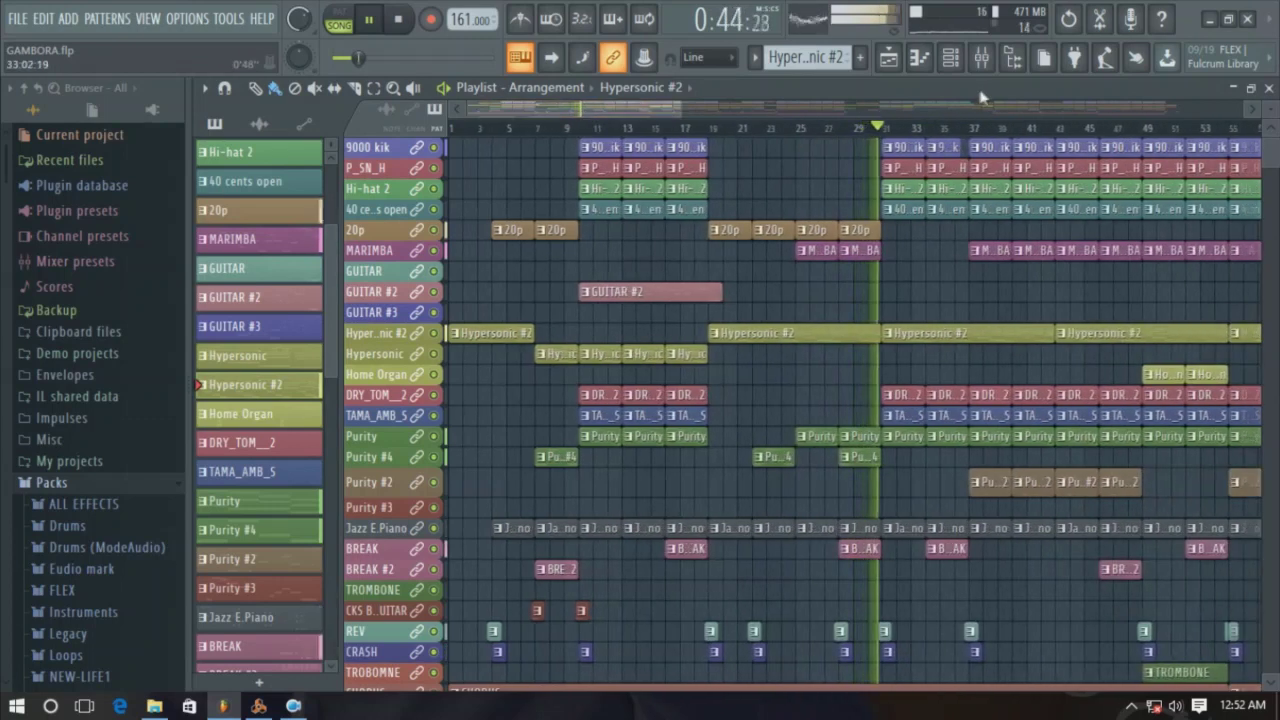
Look over the channel rack, playlist and the Master mixer track's effect chain, and stop the song's playback
left_click(950, 60)
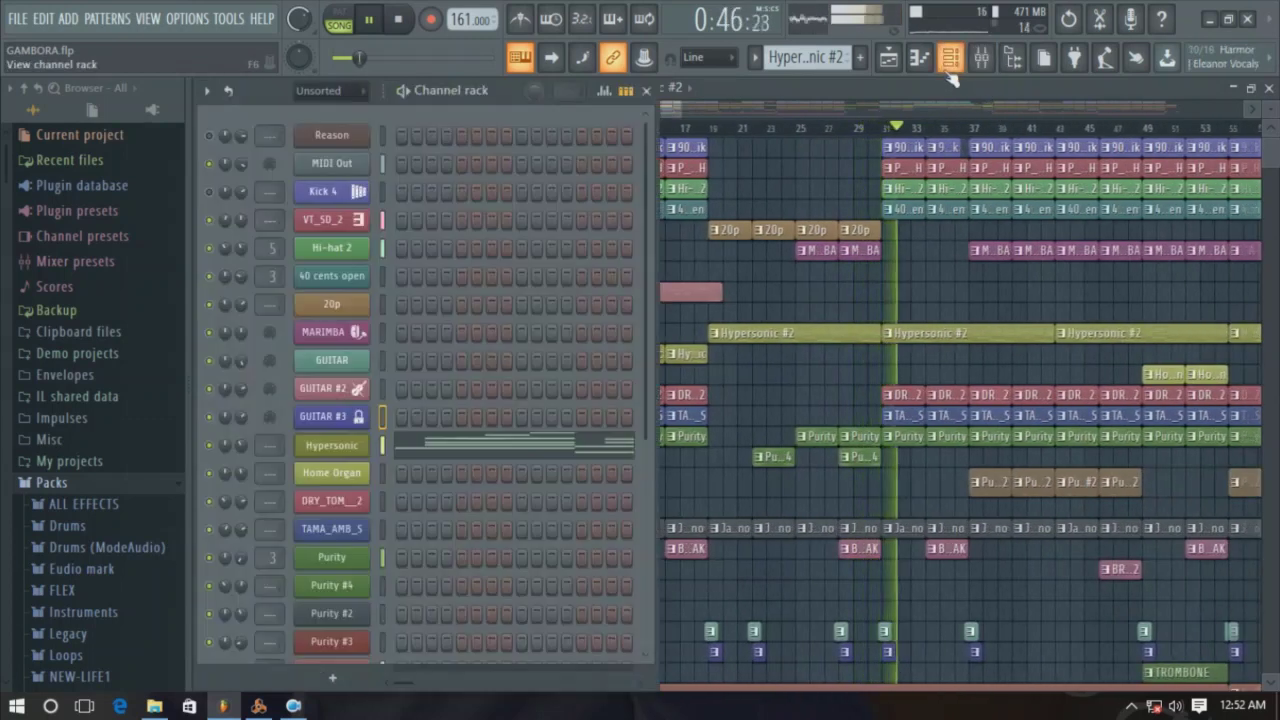
left_click(982, 60)
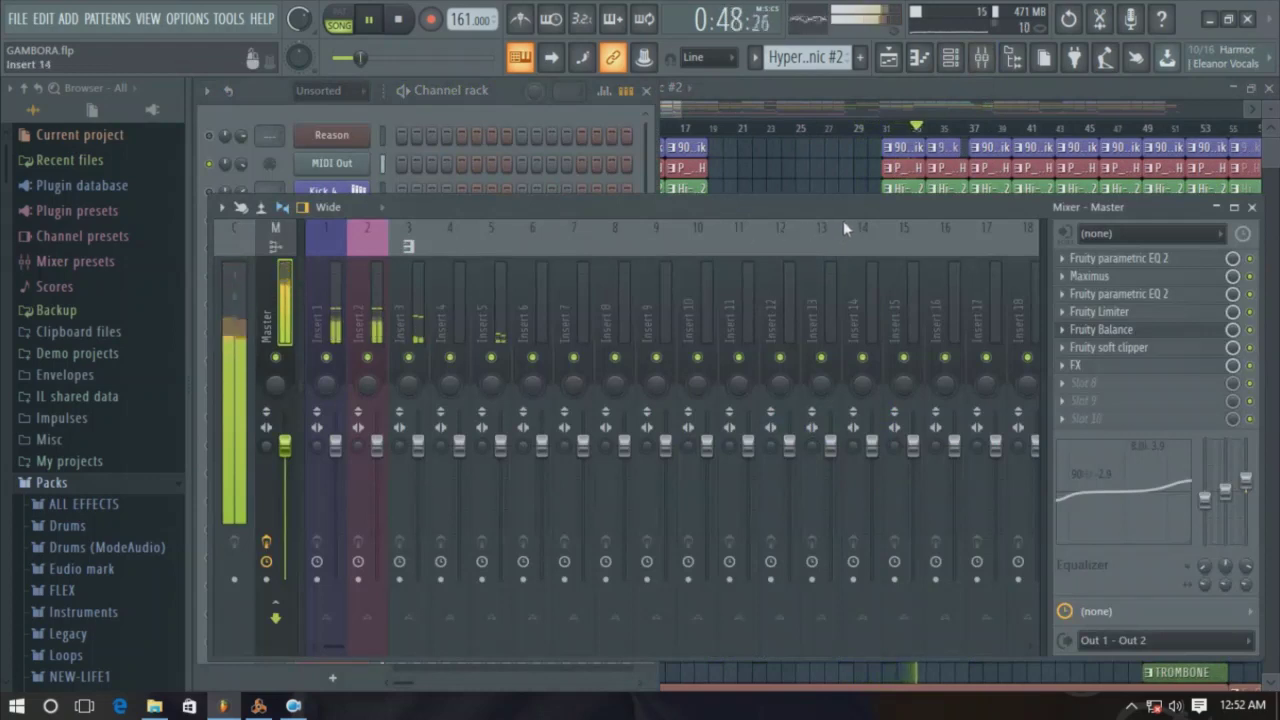
key("space")
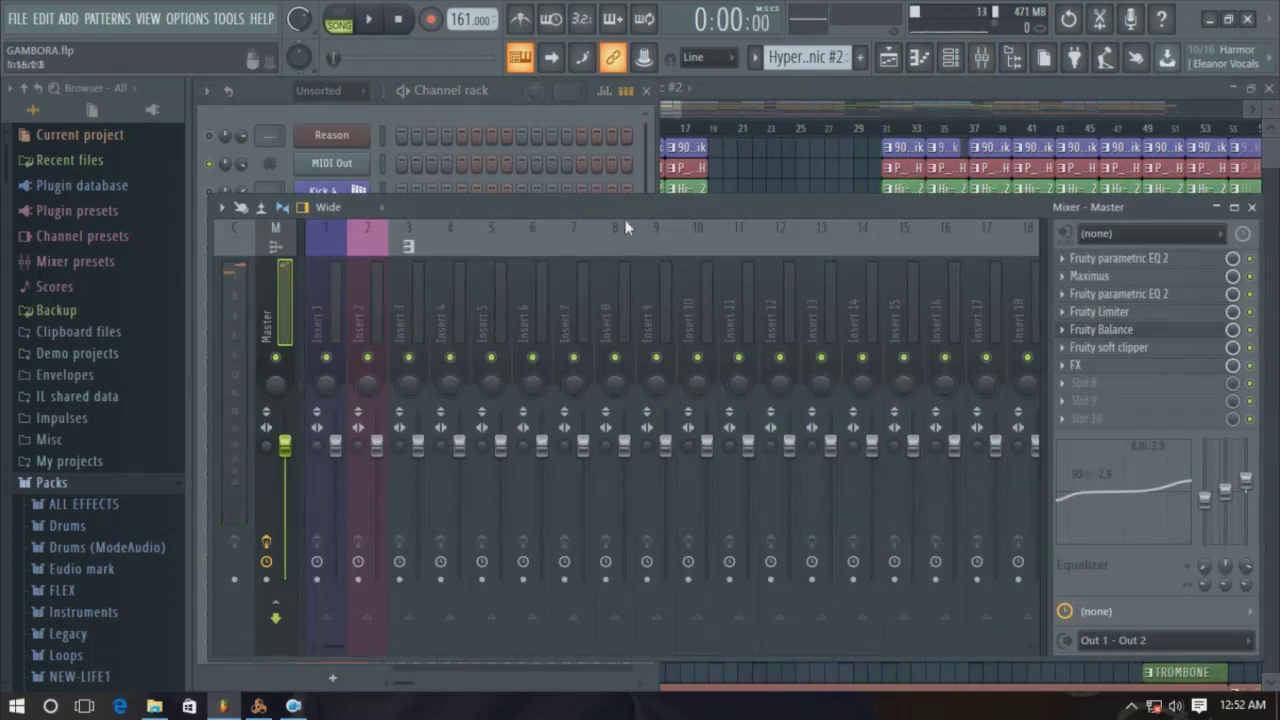
left_click(605, 110)
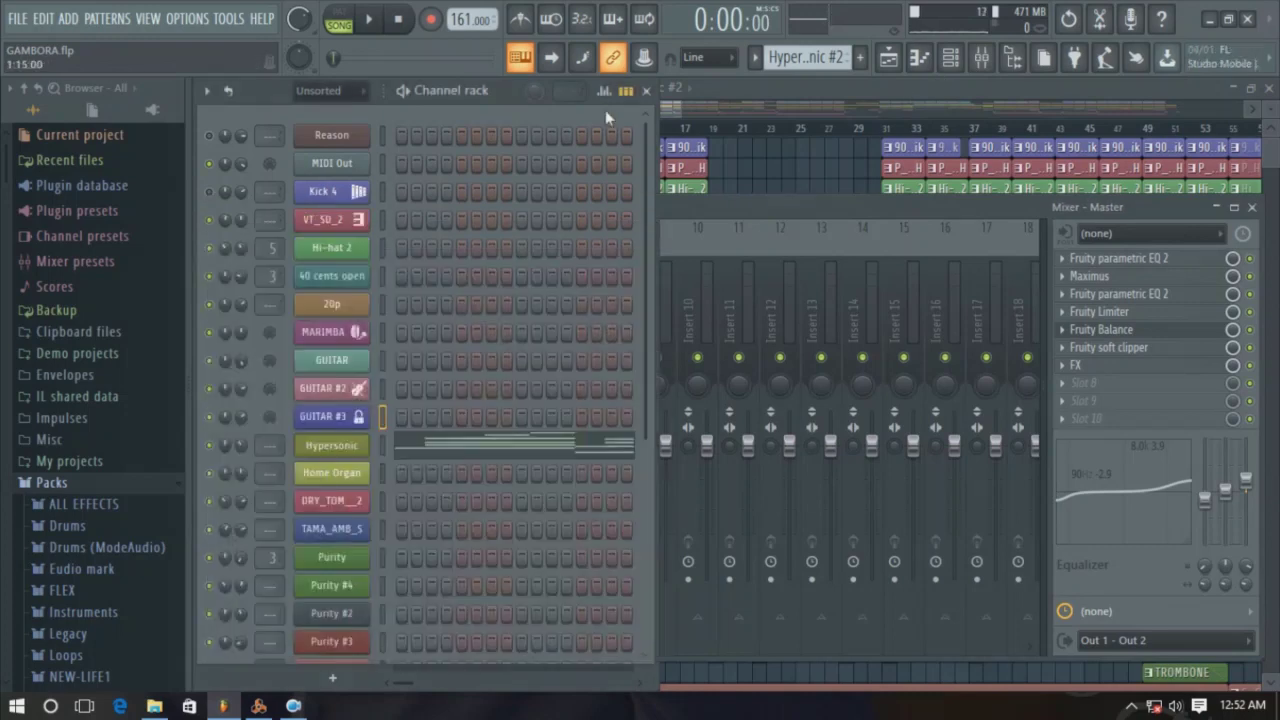
left_click(676, 122)
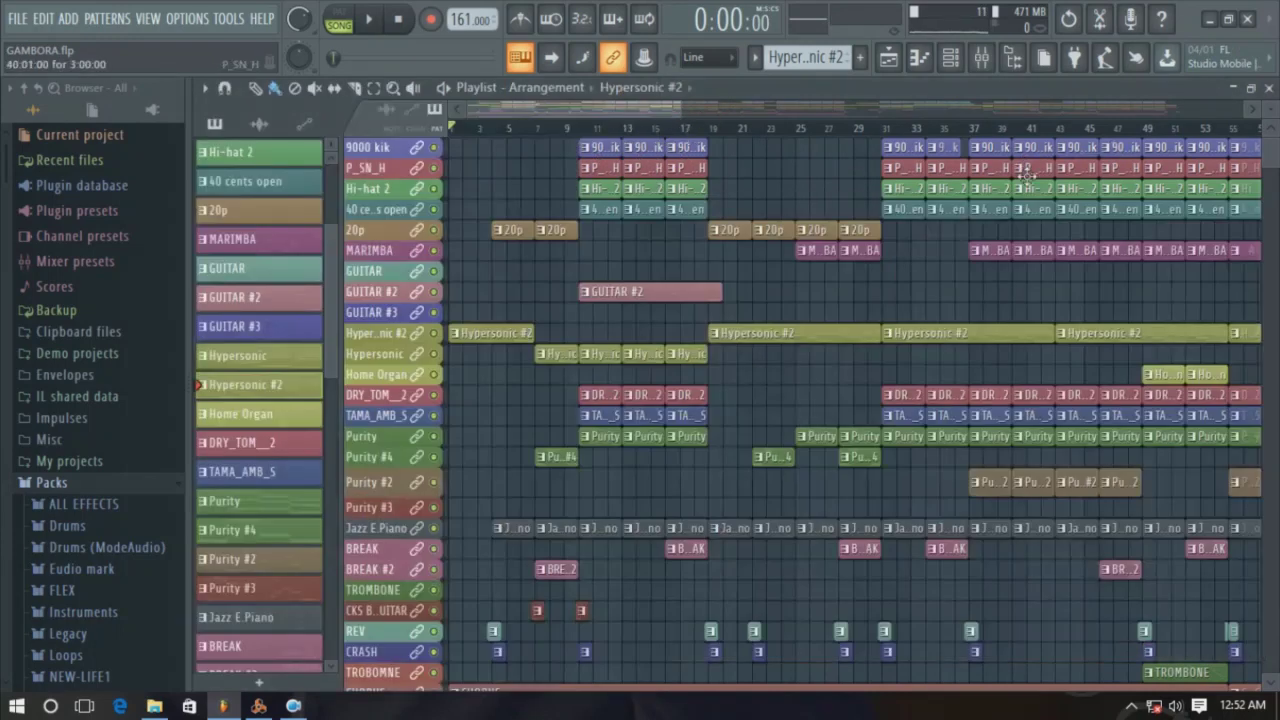
left_click(988, 66)
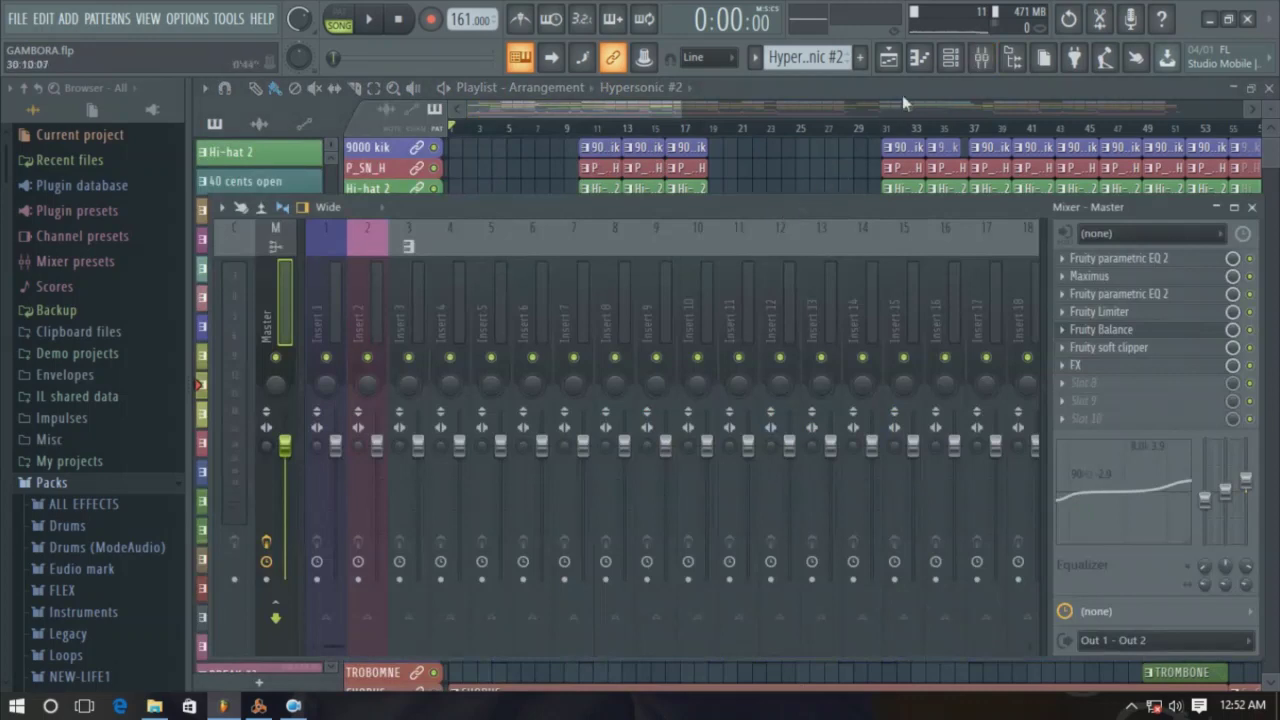
Widen the channel rack to show more step columns and look through its list of channels
left_click(950, 62)
left_click_drag(660, 270, 1190, 250)
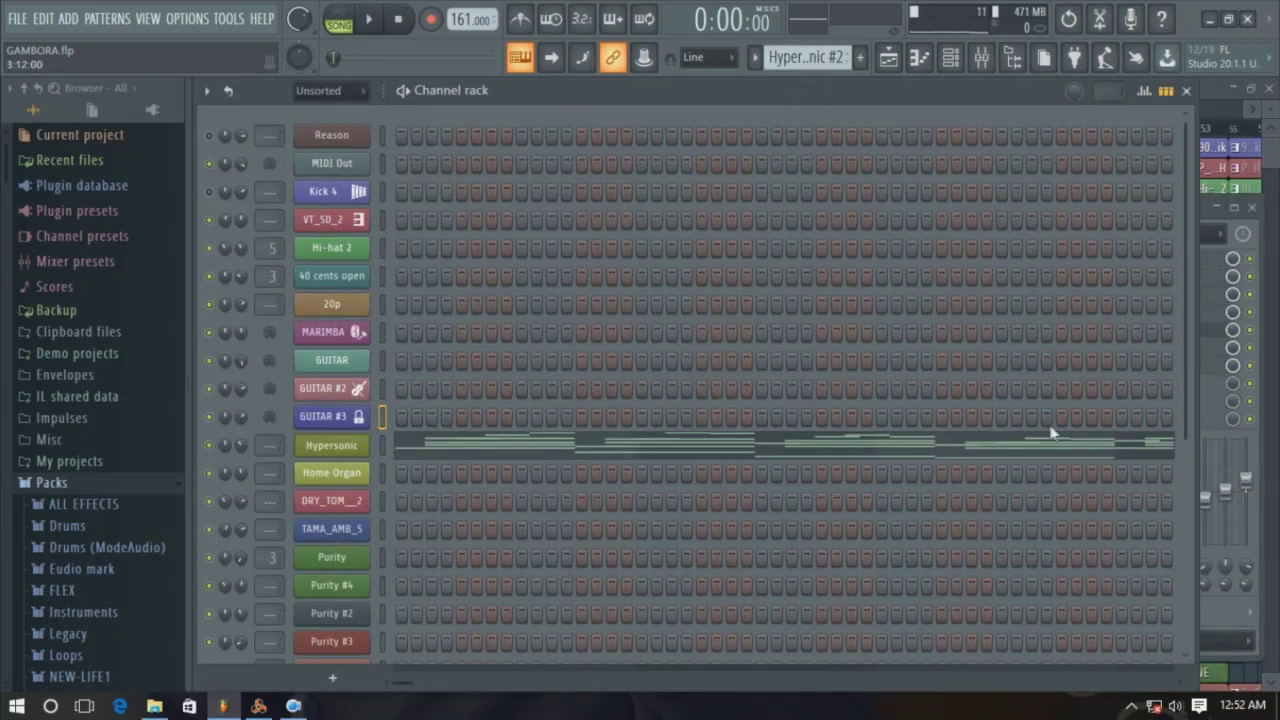
scroll(1050, 432, "down", 3)
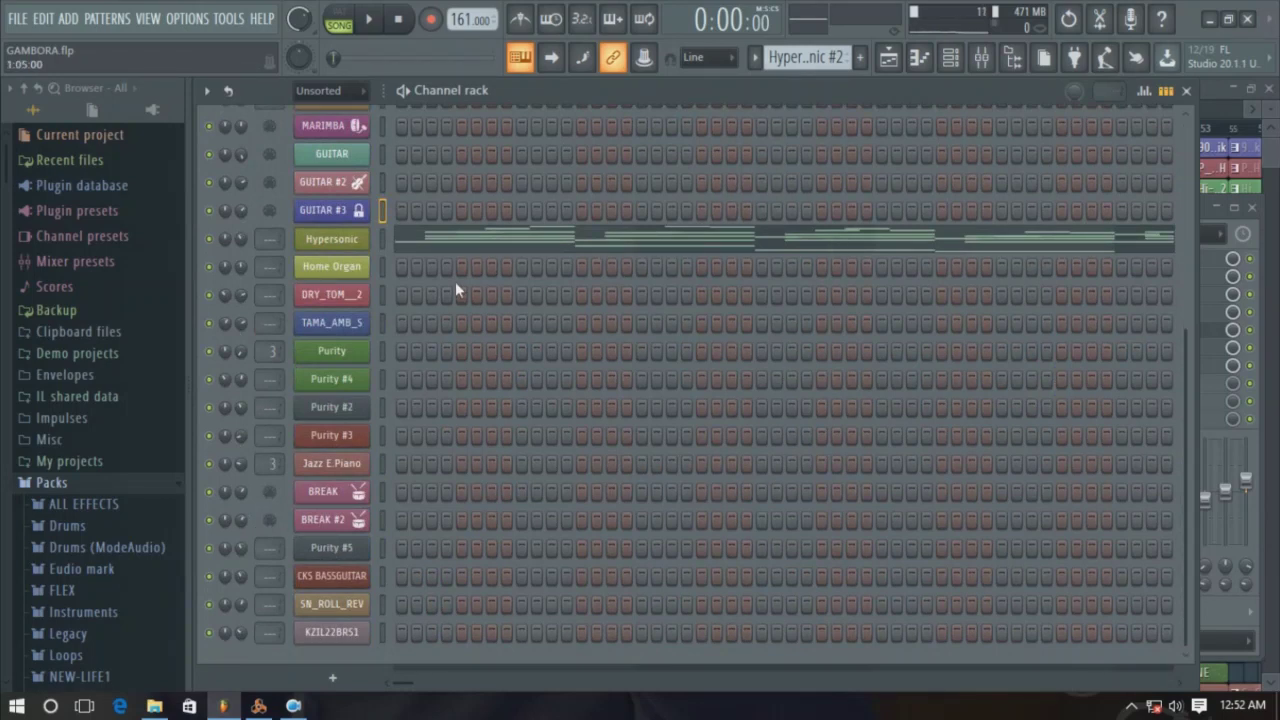
scroll(455, 288, "up", 4)
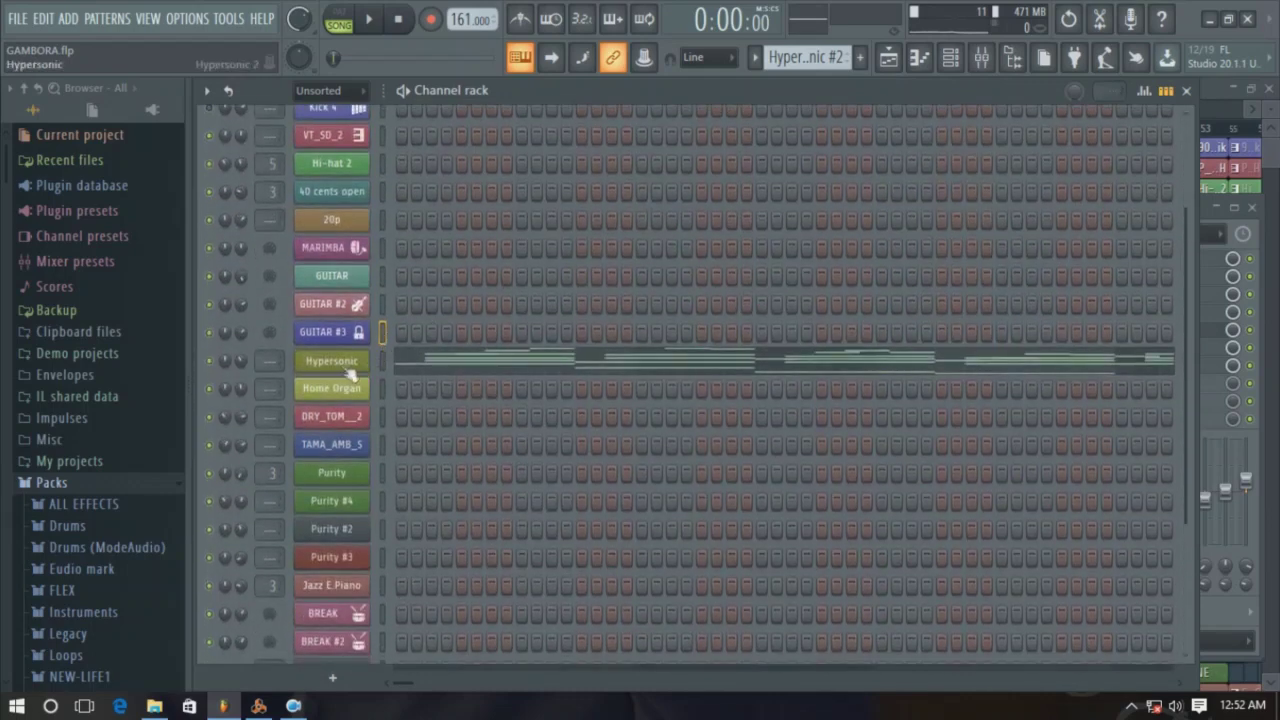
Solo the Hypersonic channel in the channel rack and play the song to hear it alone
left_click(345, 367)
left_click(607, 99)
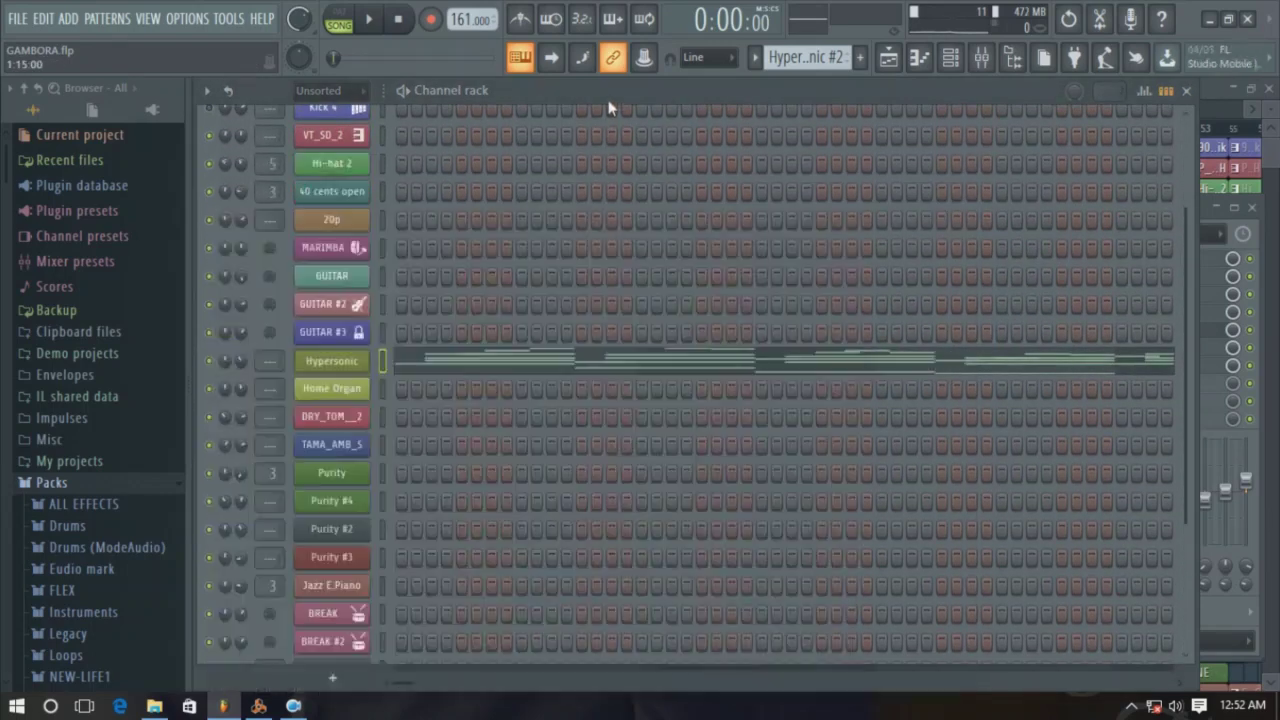
right_click(222, 370)
key("Escape")
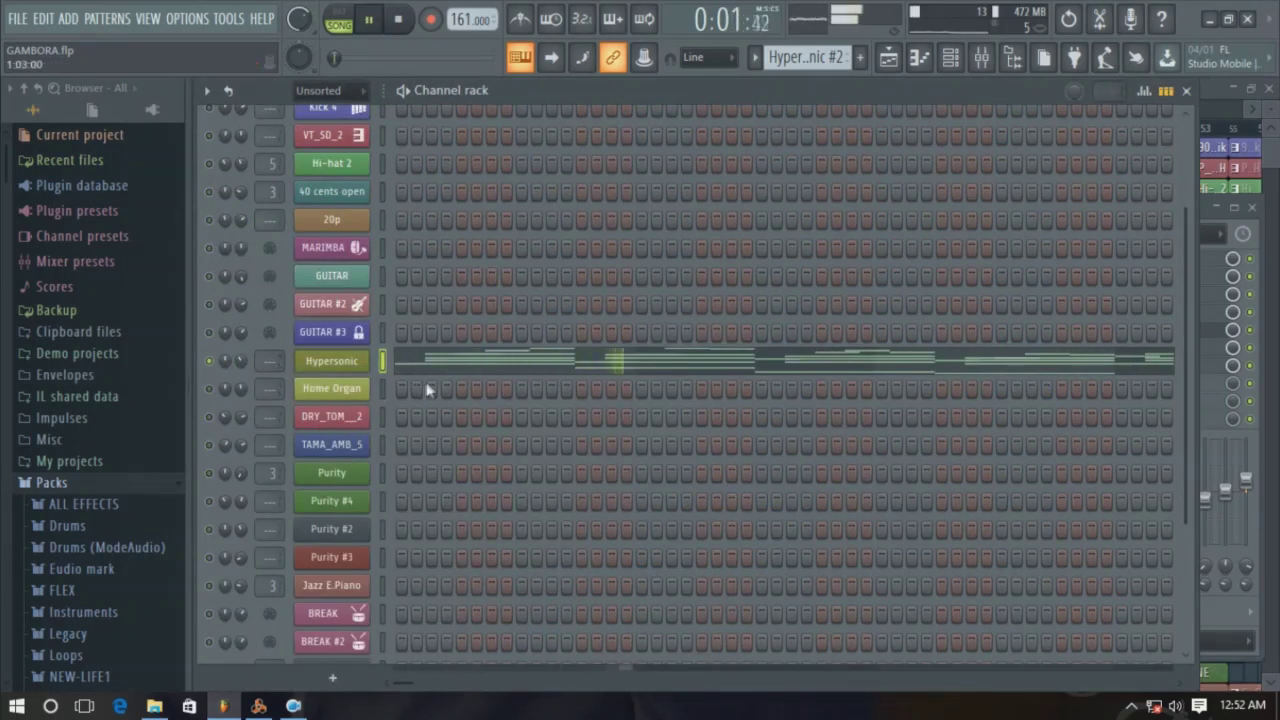
Route the Hypersonic channel to a free mixer track and play the song through it
left_click(355, 368)
left_click(221, 166)
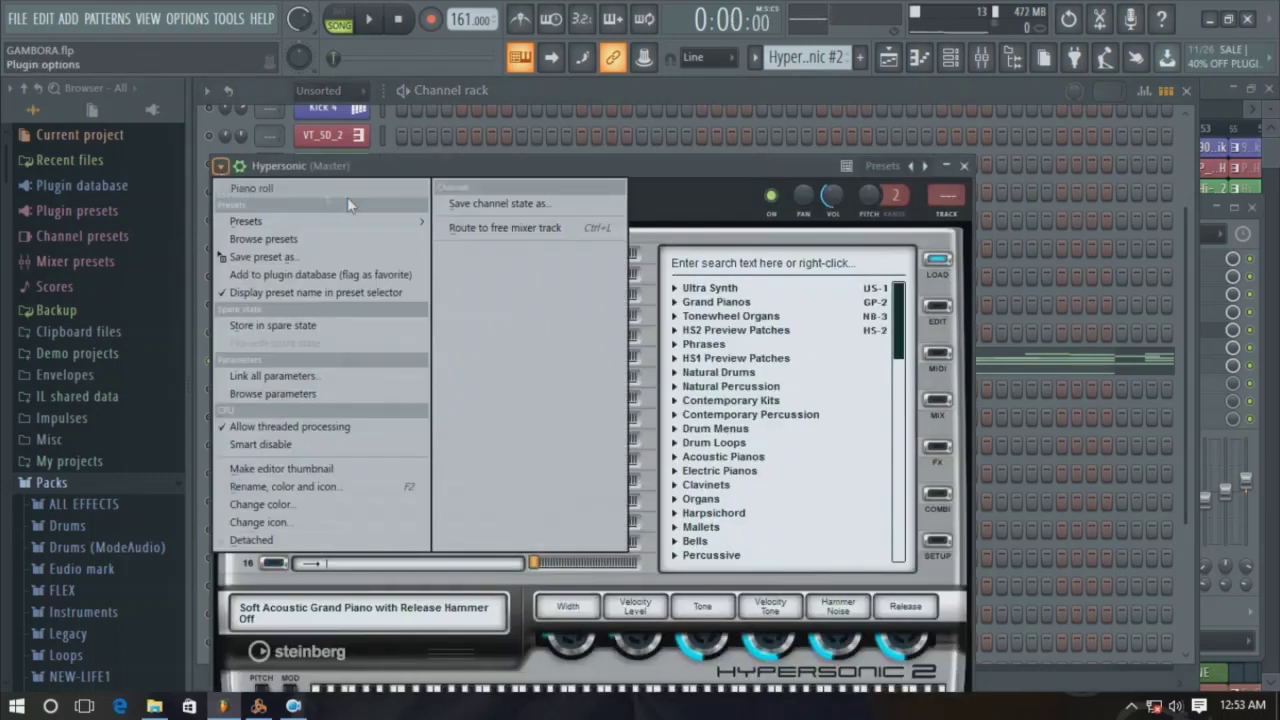
left_click(488, 229)
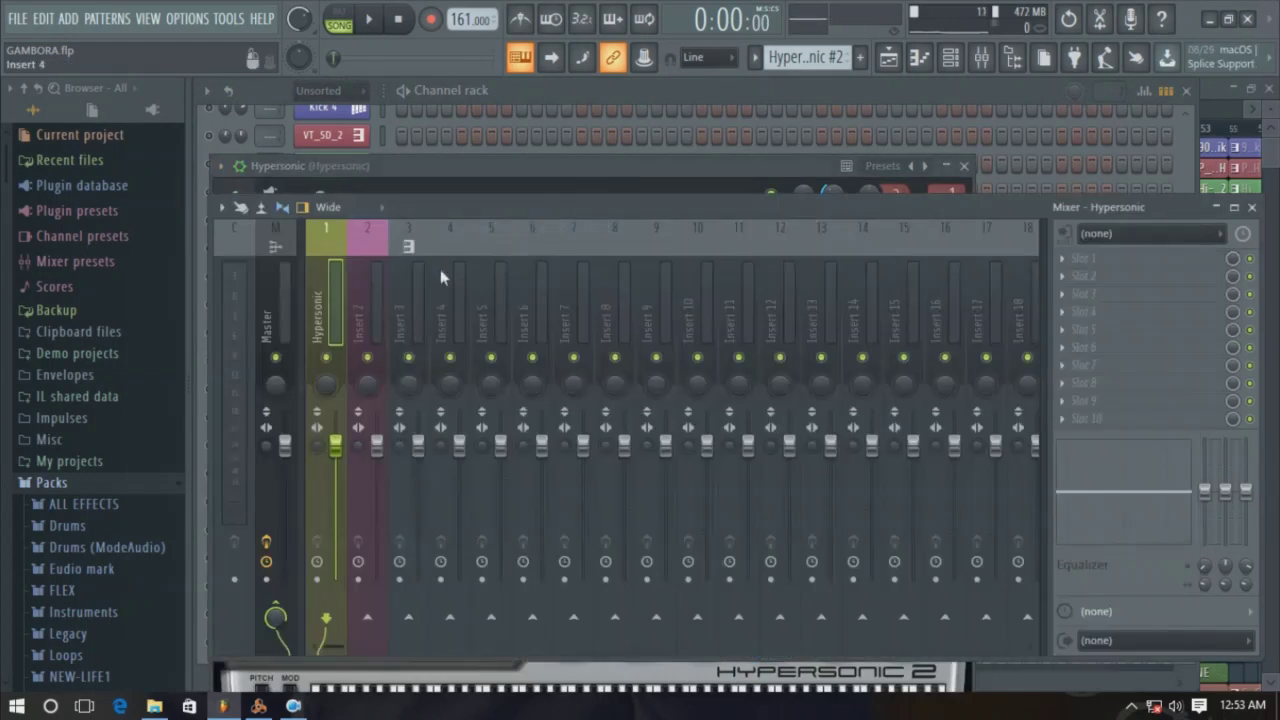
key("space")
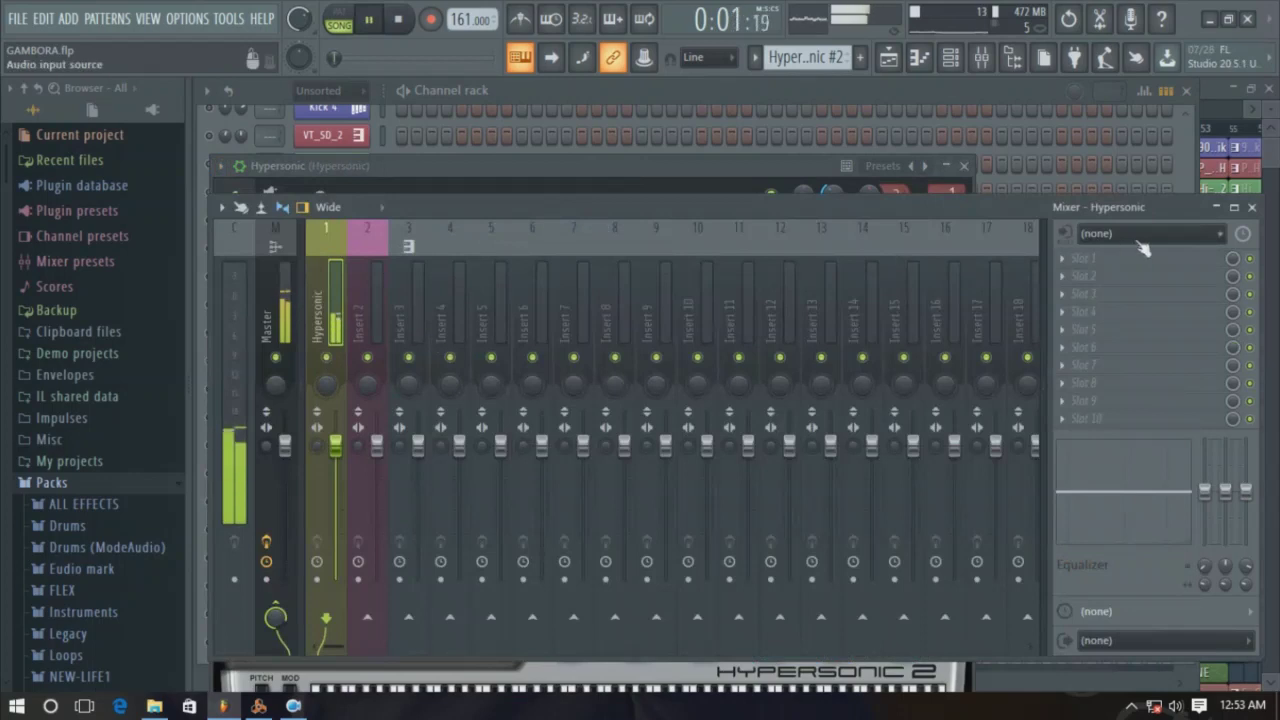
Stop playback and load Fruity Parametric EQ into slot 1 of the Hypersonic mixer track
left_click(1065, 271)
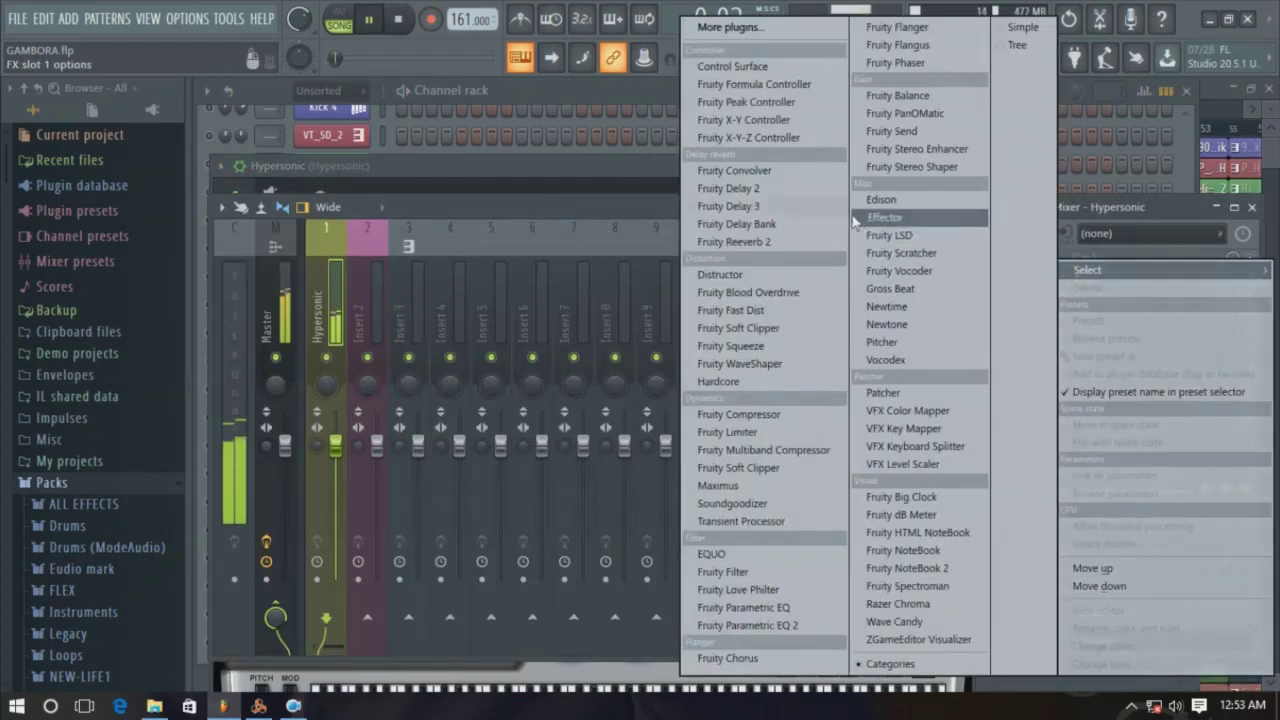
left_click(584, 213)
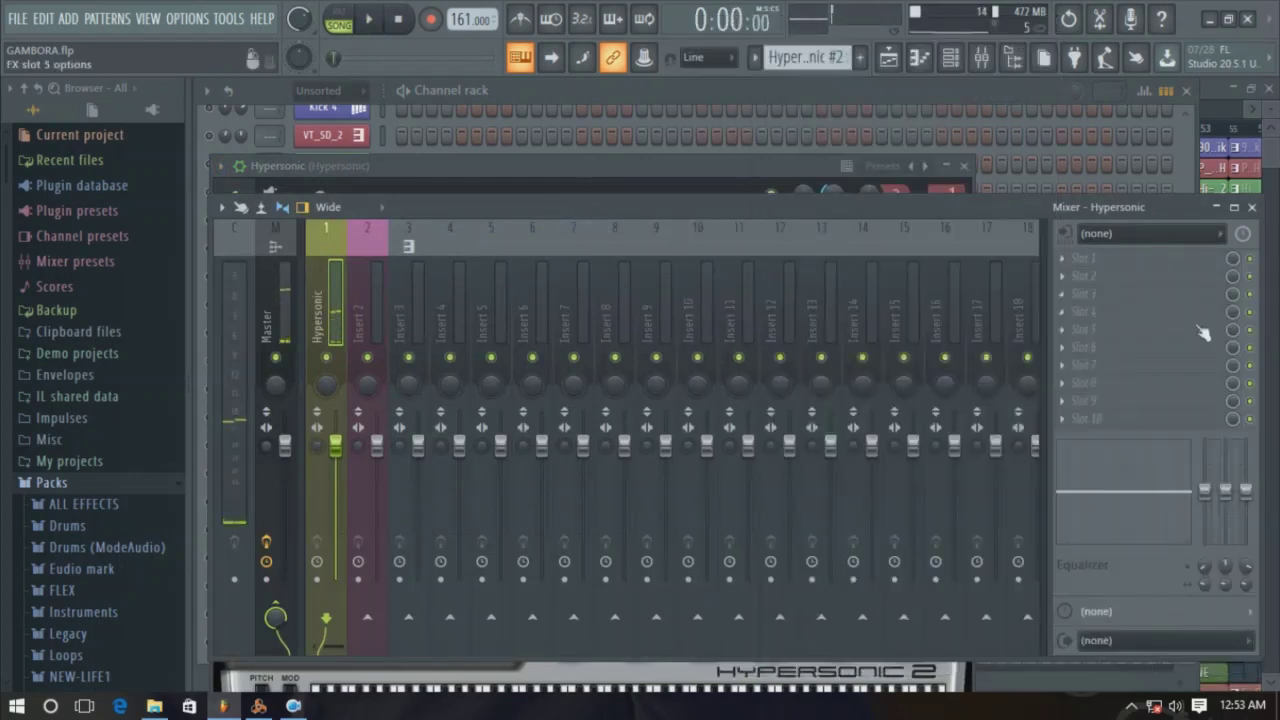
left_click(1066, 268)
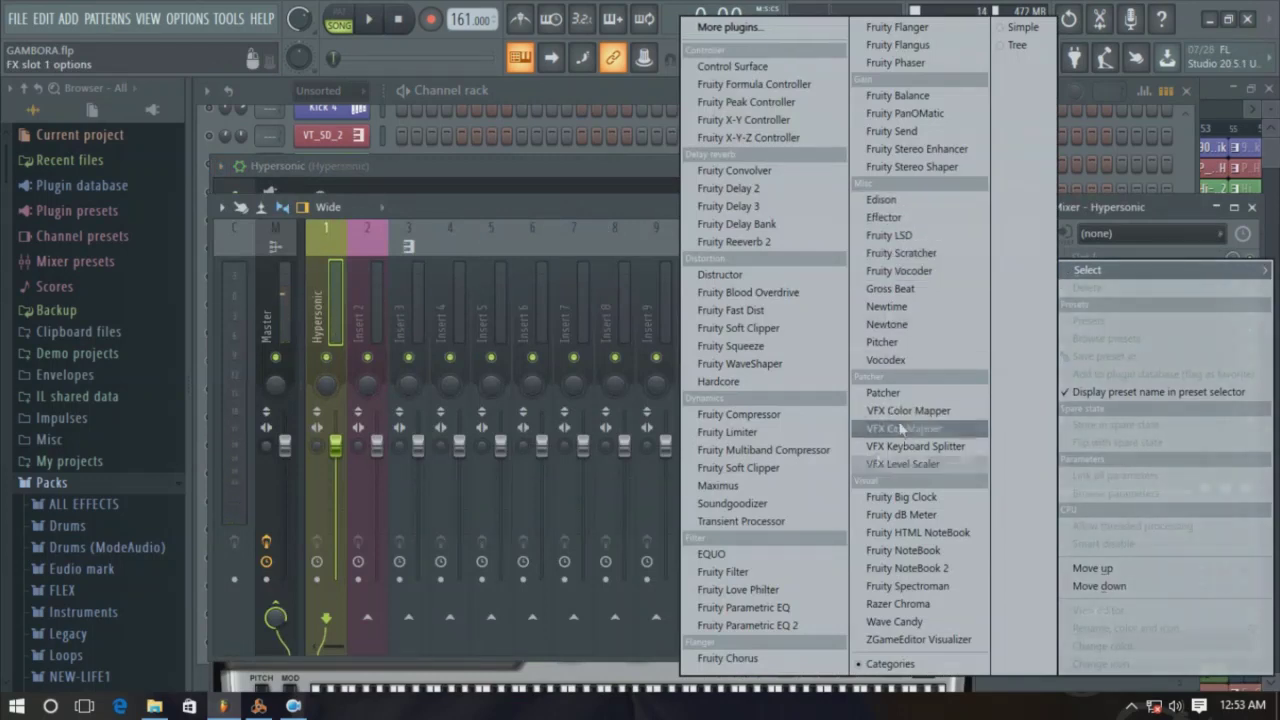
left_click(812, 612)
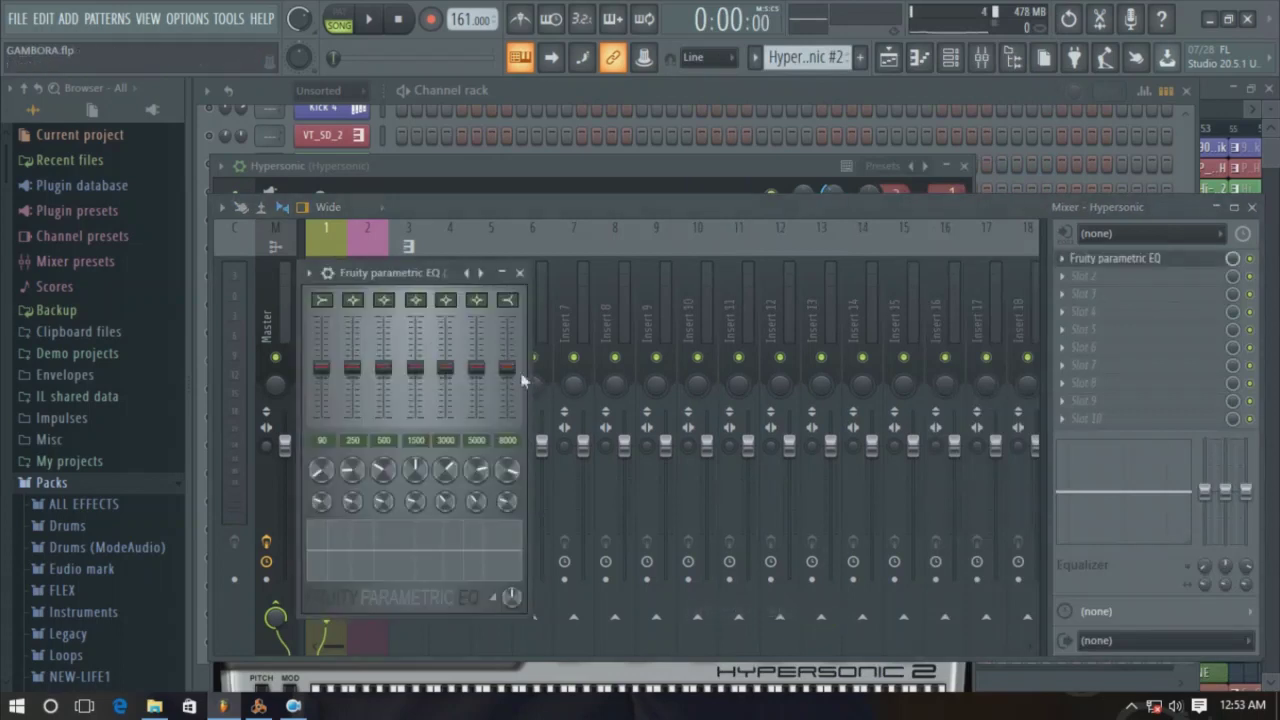
During playback, boost the EQ's 8000 Hz band to near maximum and the 5000 Hz band to about 5.4 dB, and stop the song
key("space")
left_click_drag(507, 345, 507, 320)
mouse_move(477, 364)
left_mouse_down()
mouse_move(477, 318)
mouse_move(477, 368)
mouse_move(477, 352)
left_mouse_up()
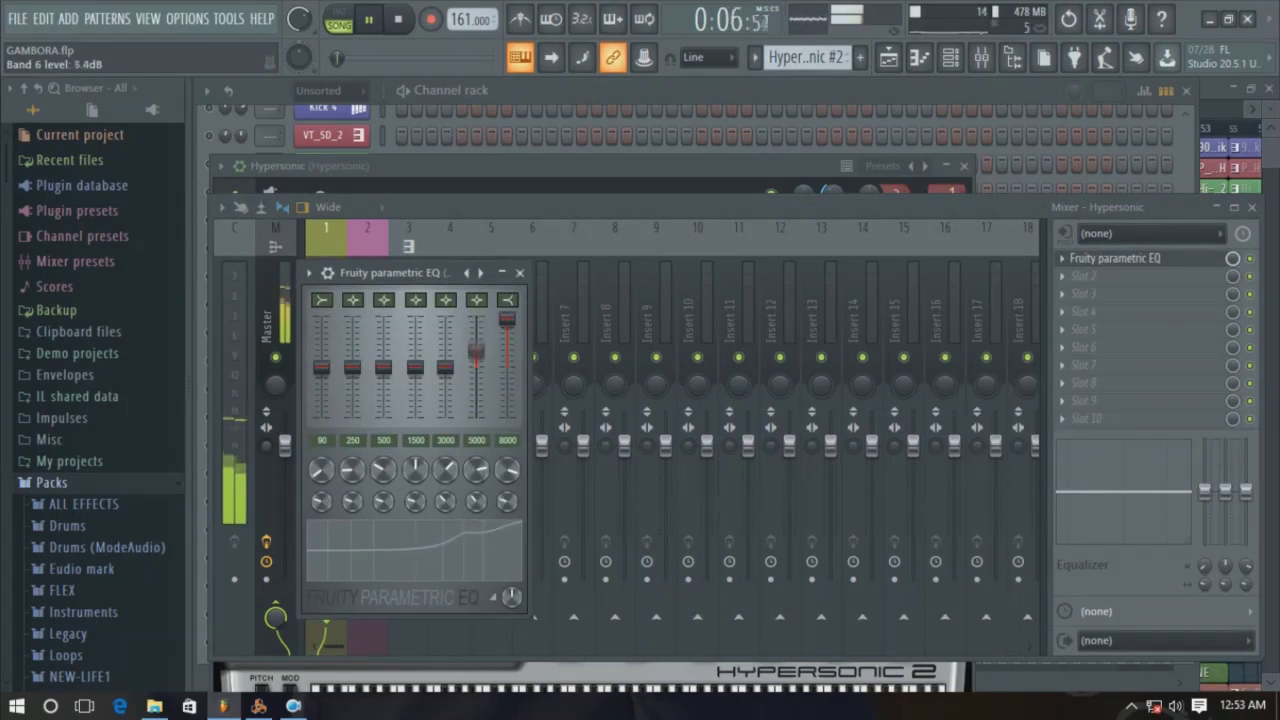
key("space")
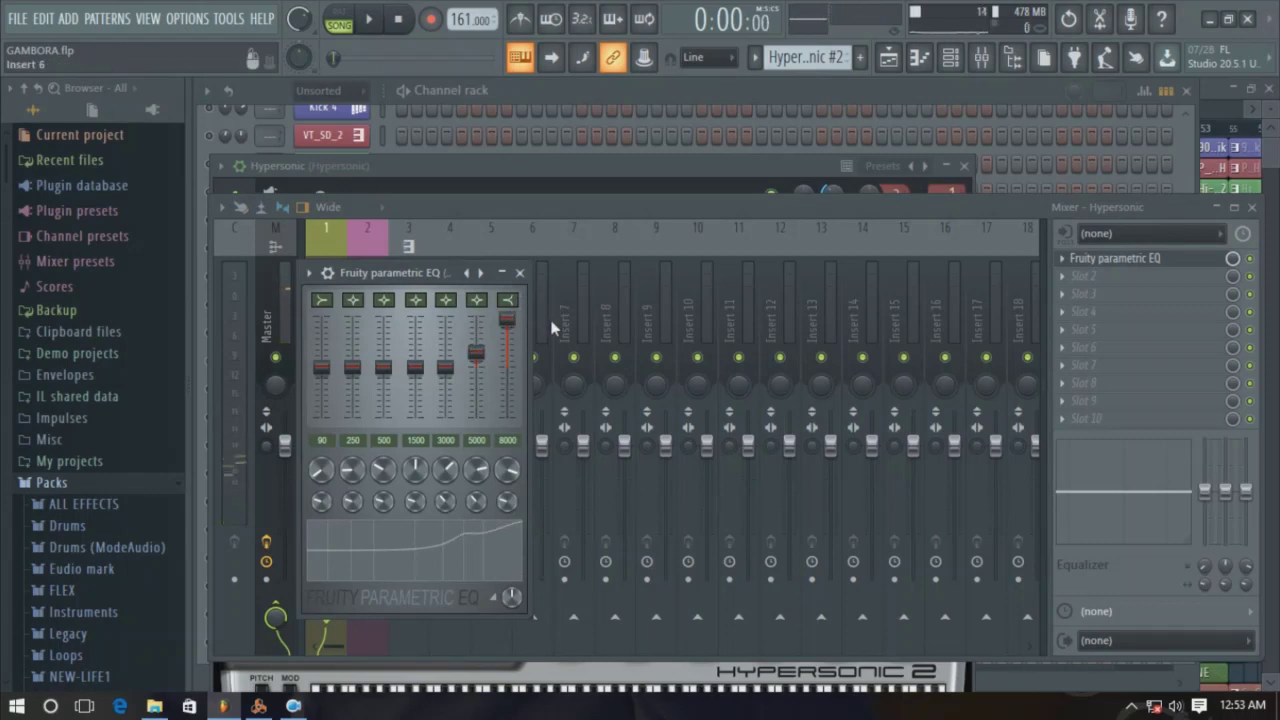
Close the parametric EQ and look over the Master track's effects, the Hypersonic instrument window and its mixer track
left_click(576, 234)
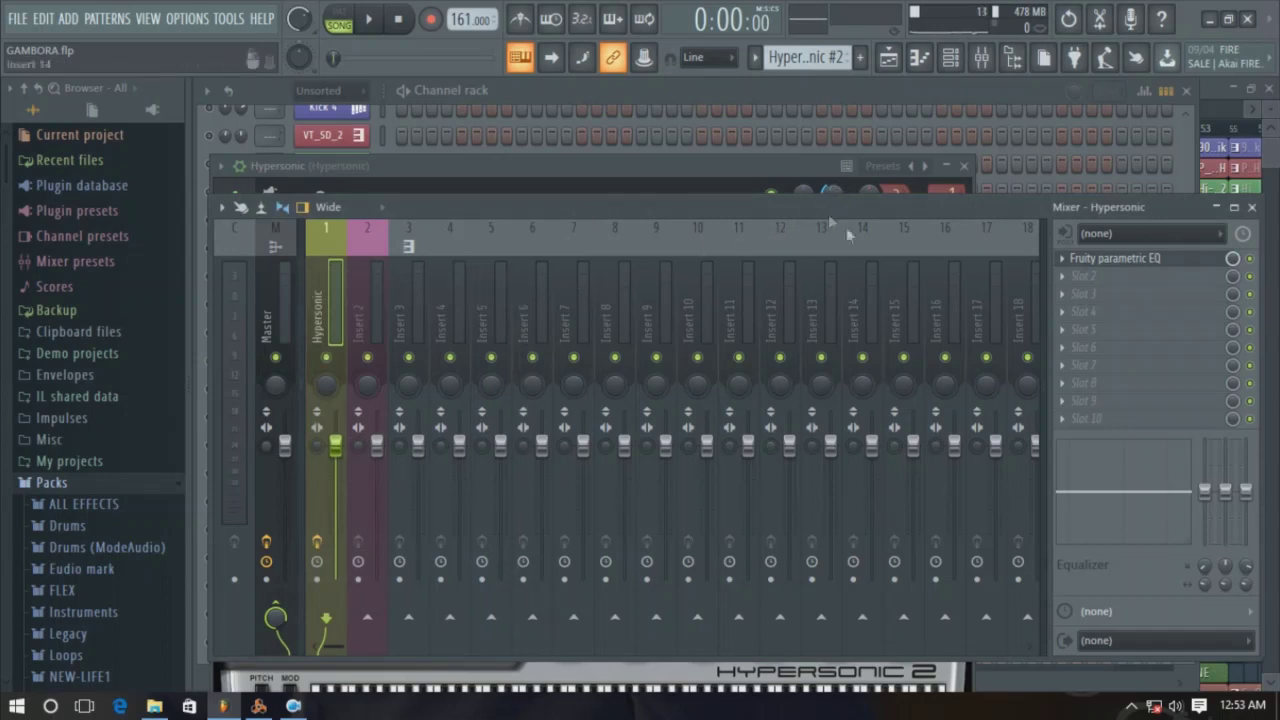
left_click(270, 315)
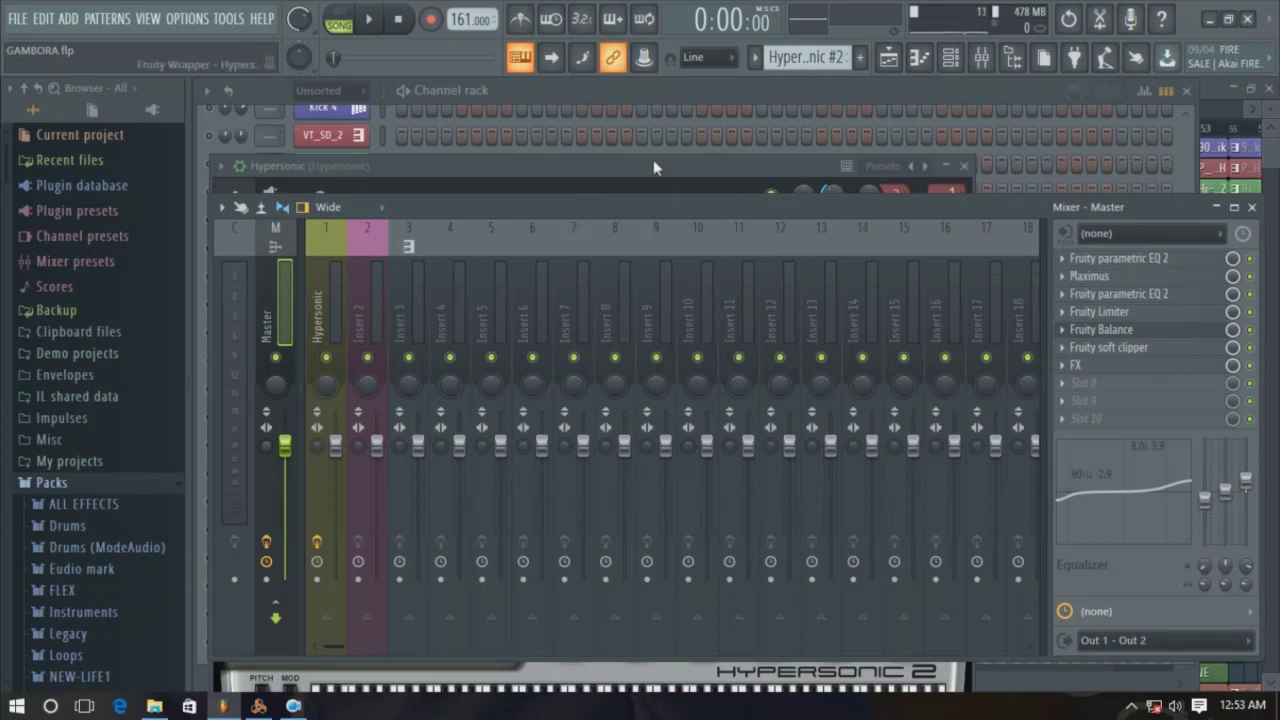
left_click_drag(488, 216, 536, 235)
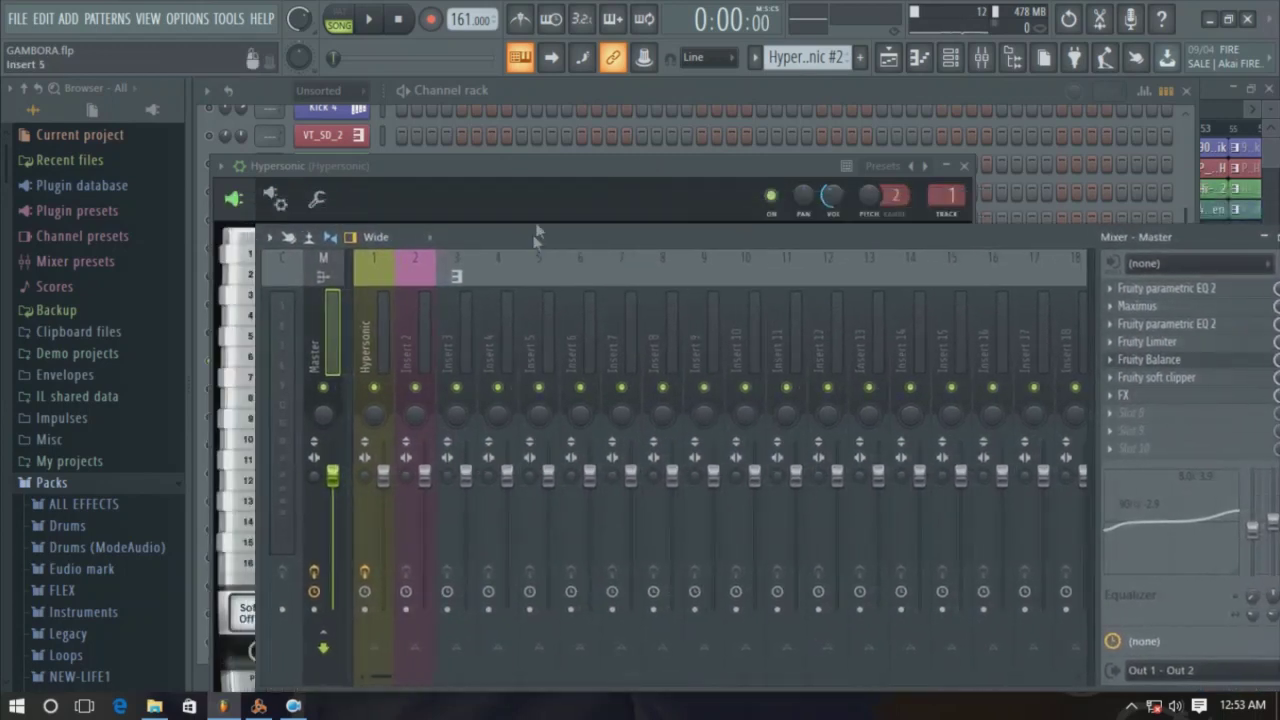
left_click(527, 175)
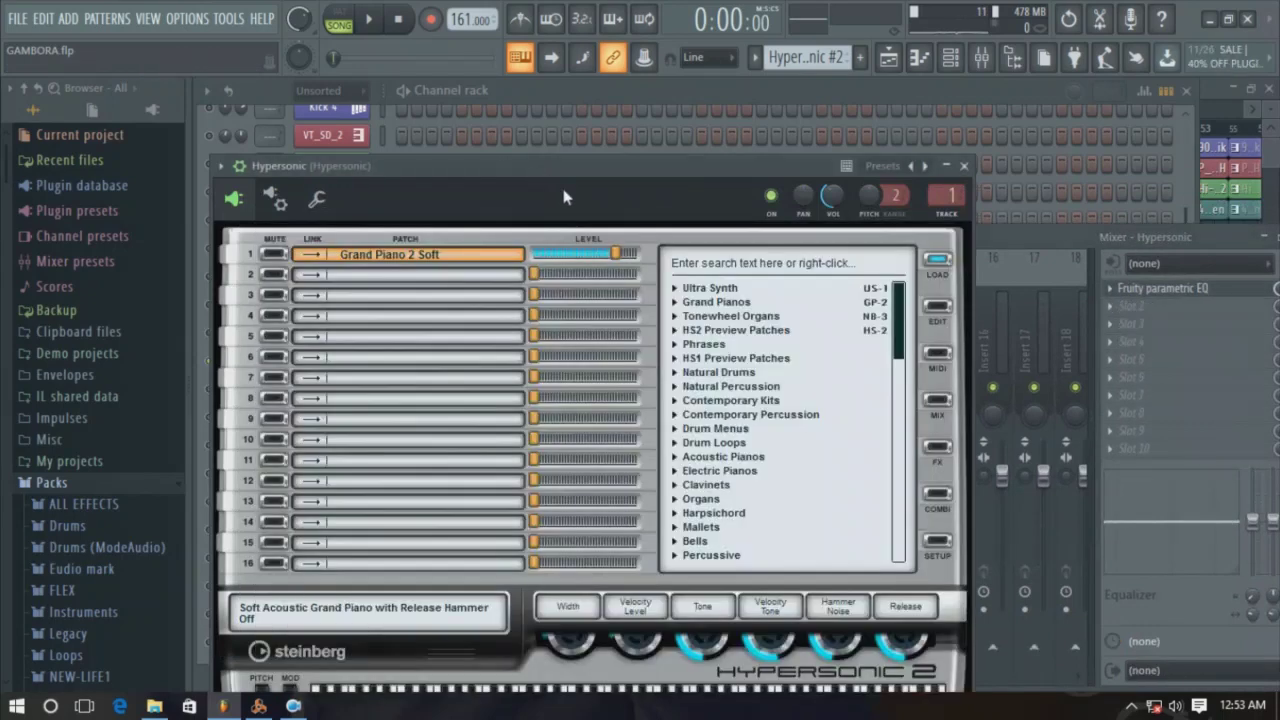
left_click_drag(978, 234, 1042, 213)
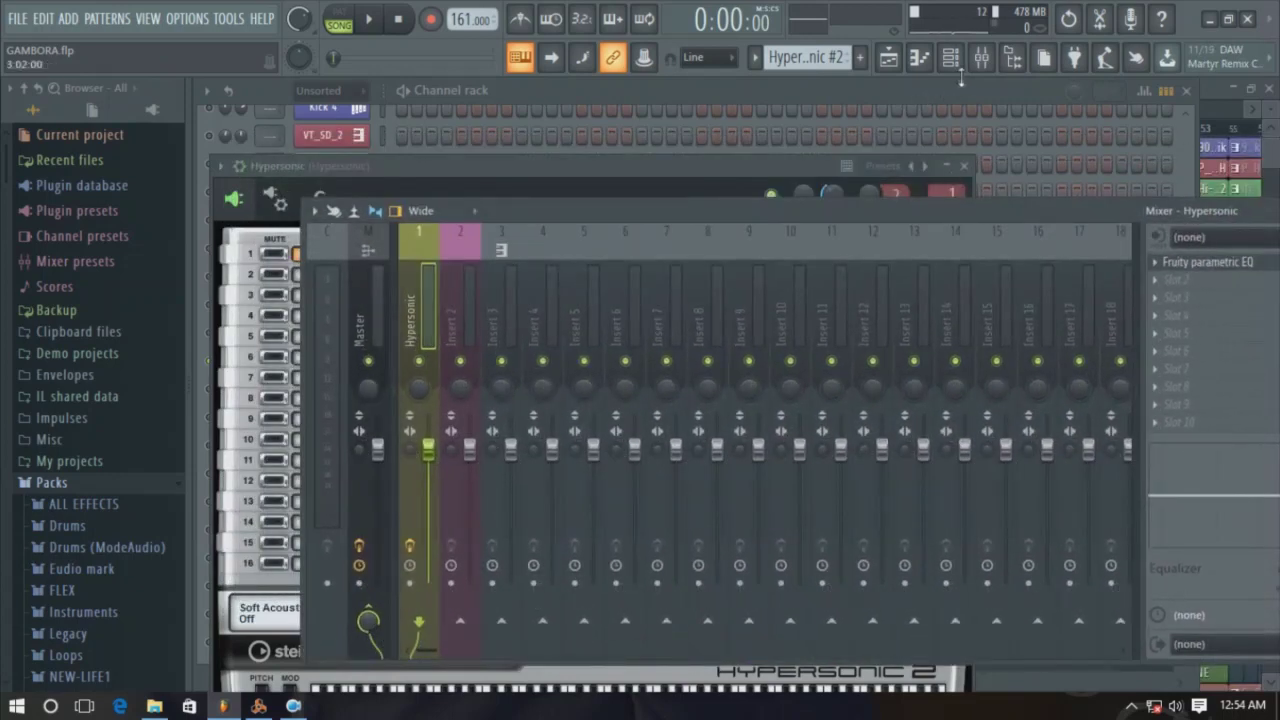
Arrange the channel rack and mixer windows side by side while playing Hypersonic to audition its track, and stop playback
left_click(896, 94)
key("space")
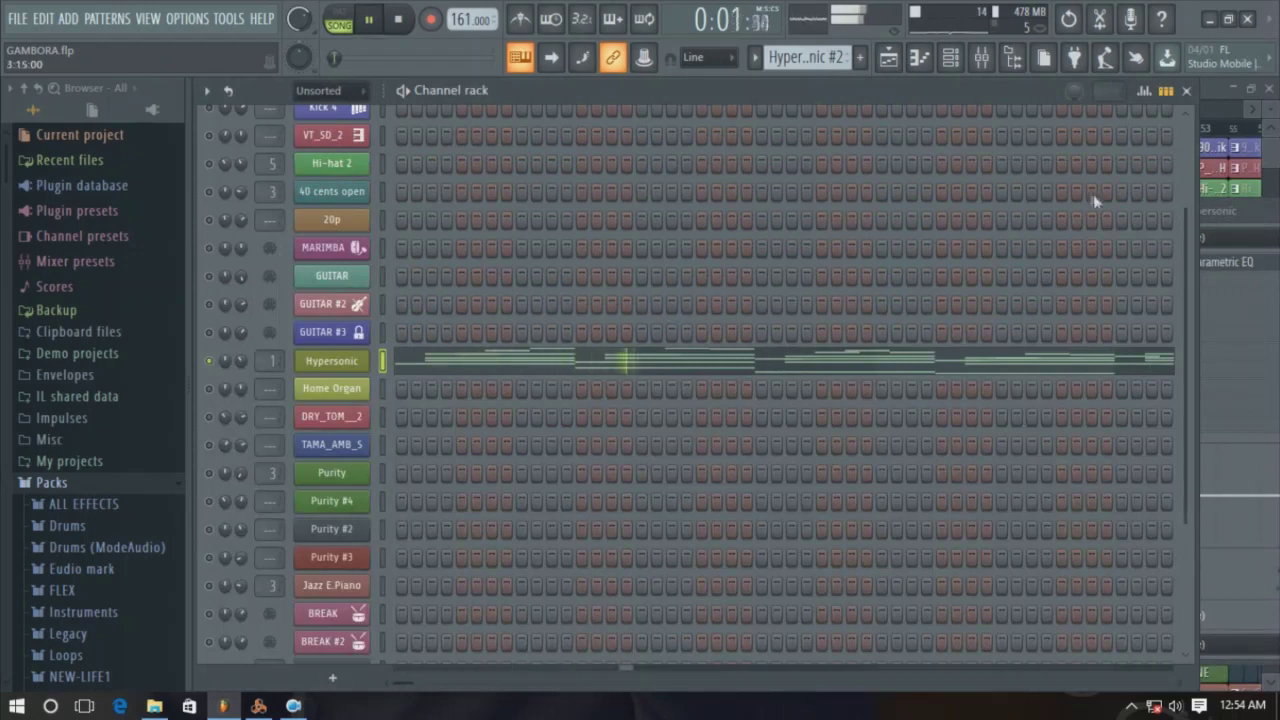
left_click_drag(978, 92, 852, 92)
left_click_drag(1224, 212, 1106, 169)
key("space")
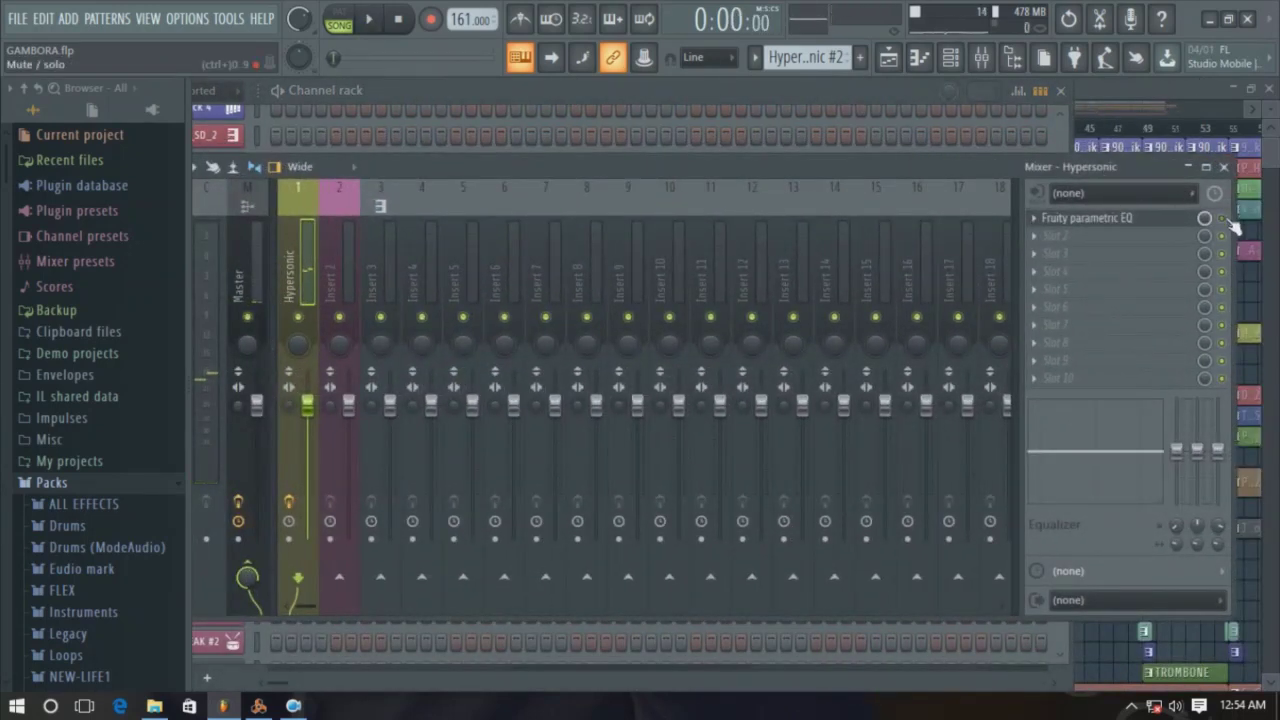
key("space")
left_click_drag(881, 168, 1031, 228)
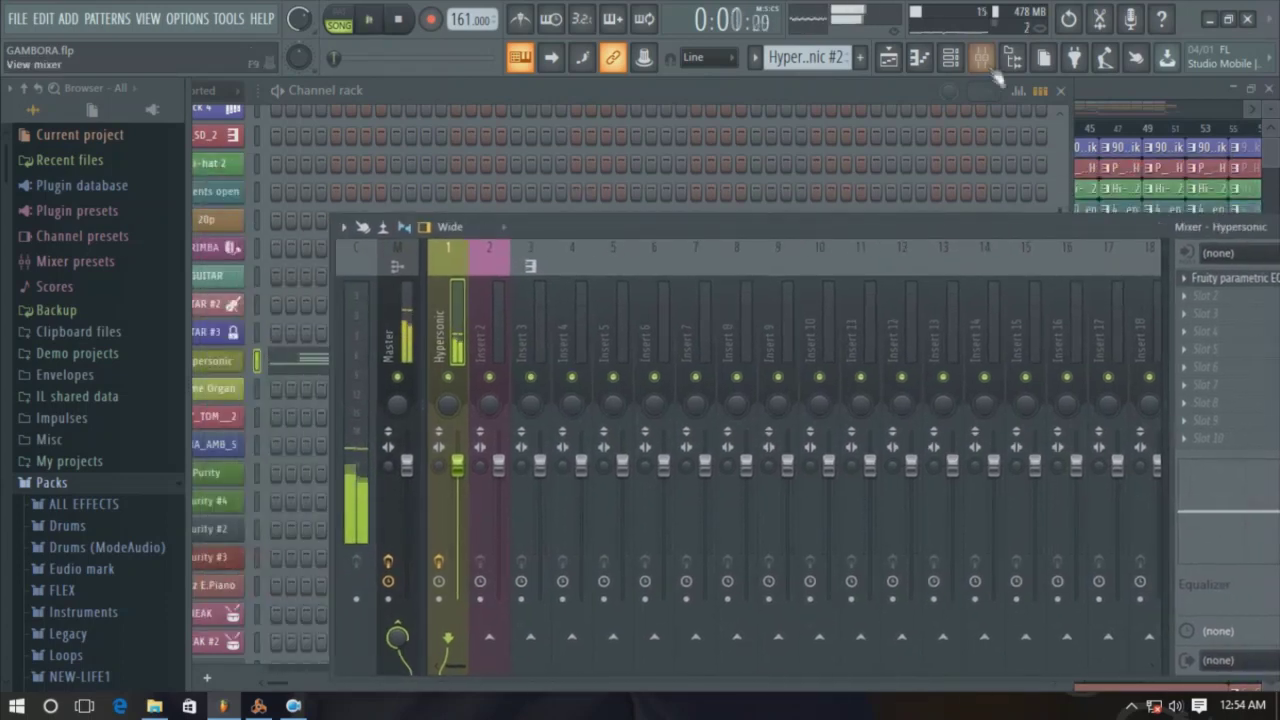
key("space")
Save the Master mixer track's state as a preset file named NEWLIFE
left_click(982, 57)
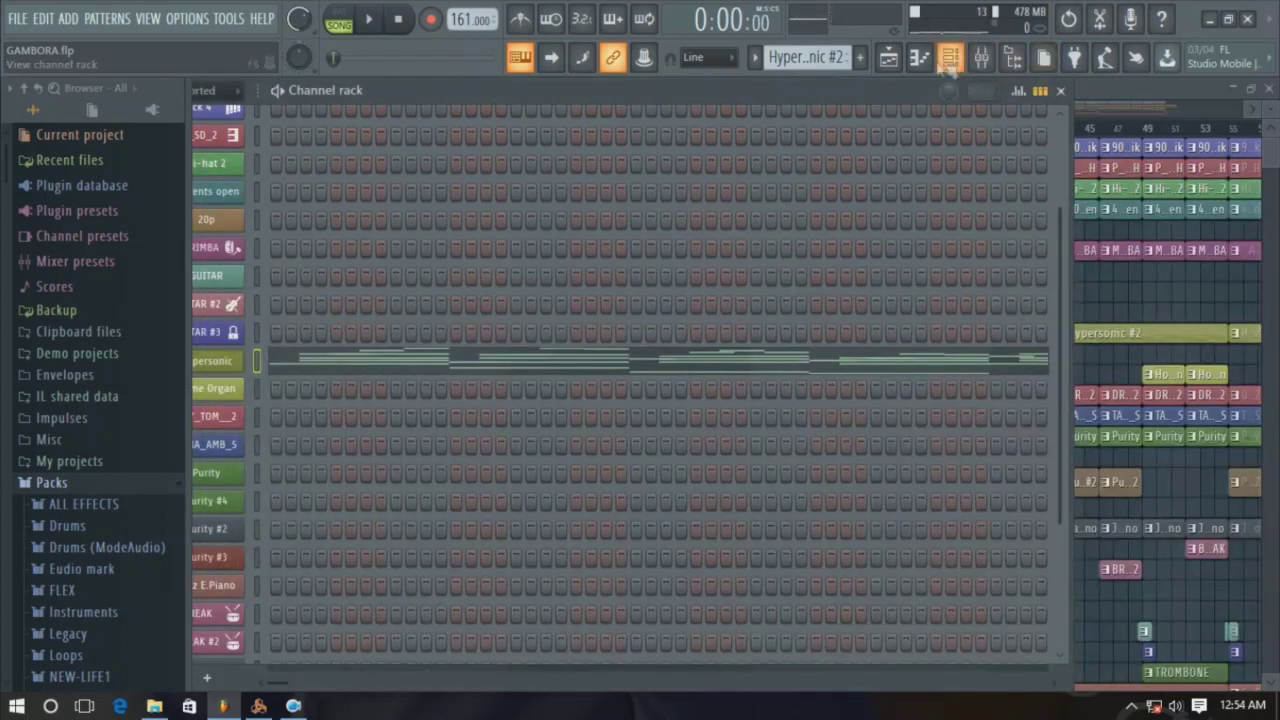
left_click(981, 57)
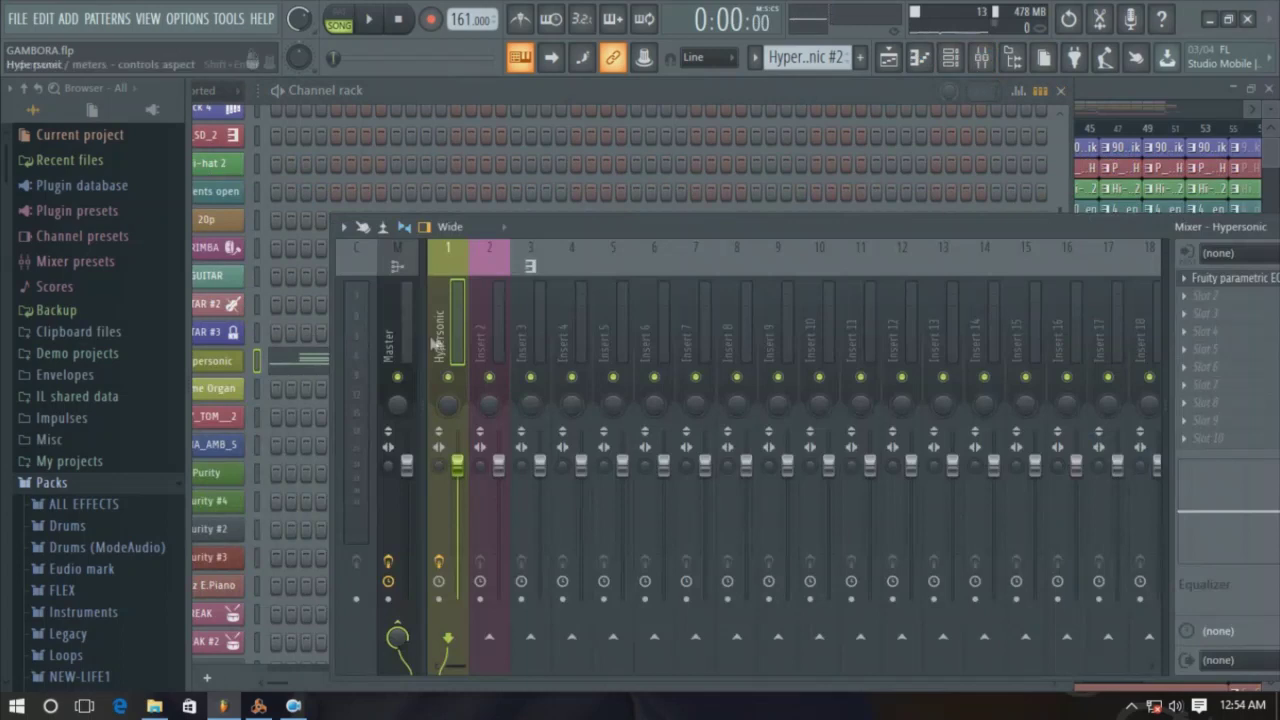
left_click(392, 341)
left_click_drag(938, 227, 801, 192)
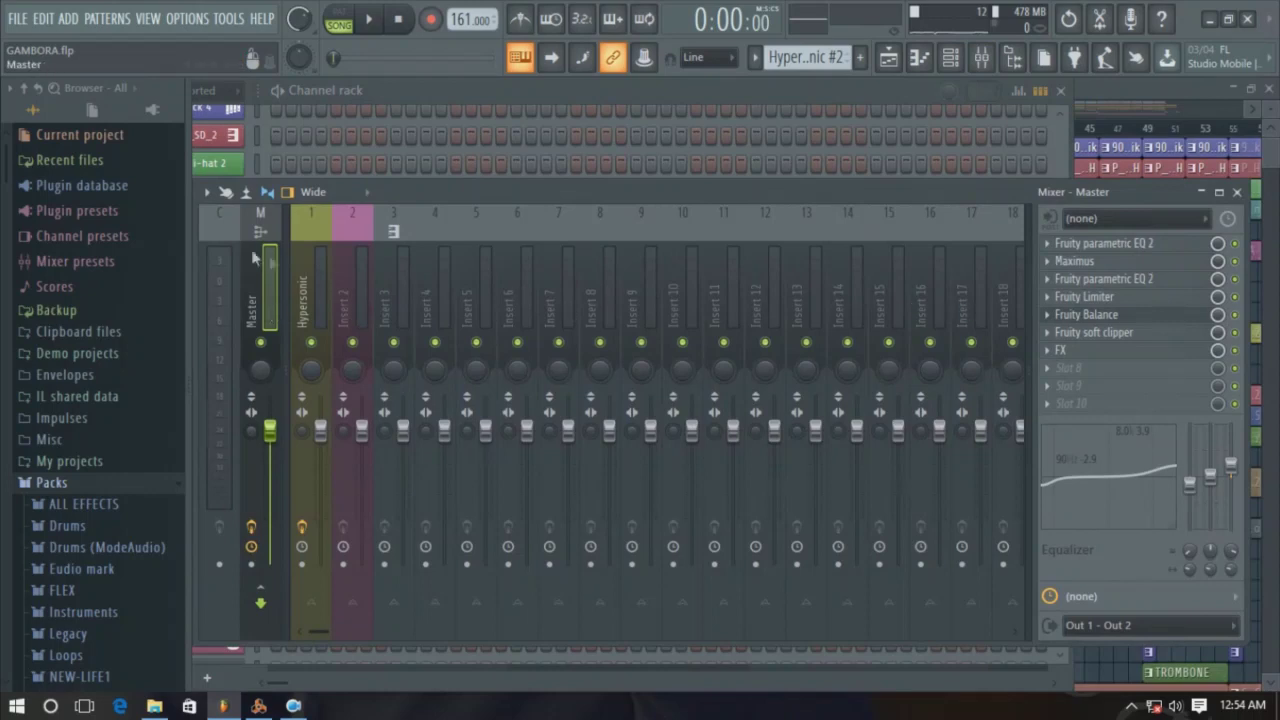
right_click(270, 302)
mouse_move(370, 307)
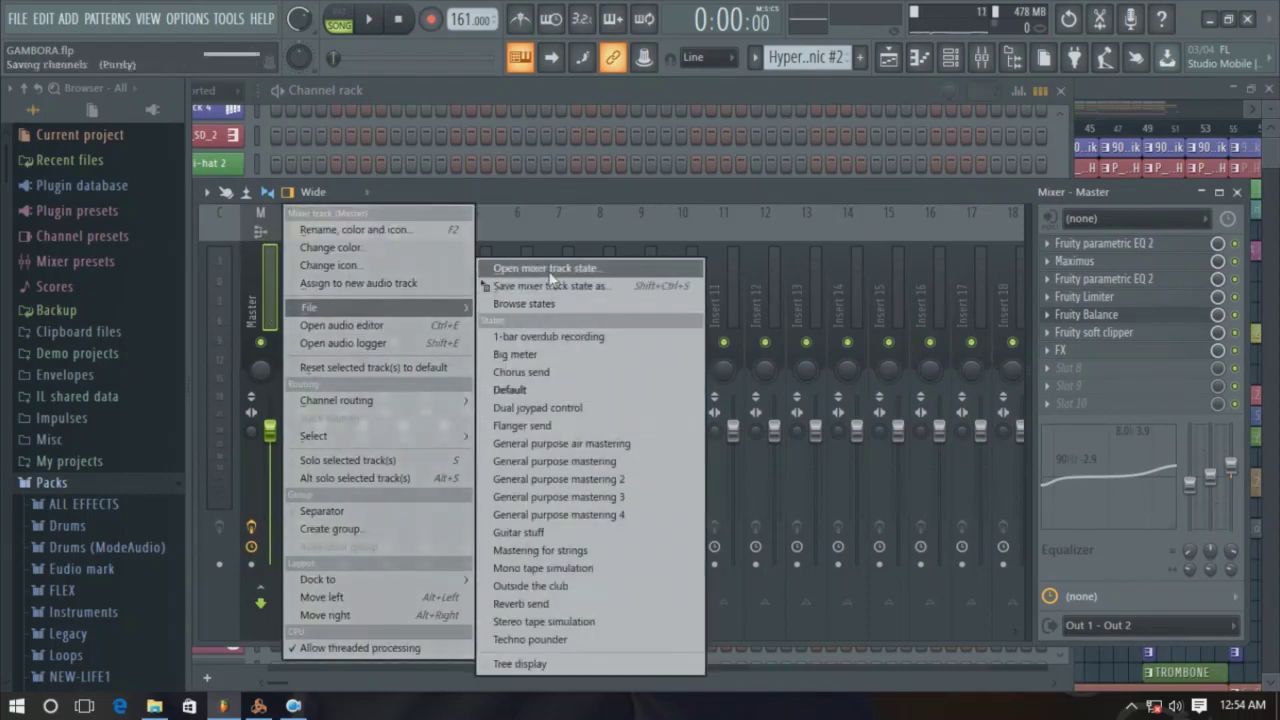
left_click(546, 291)
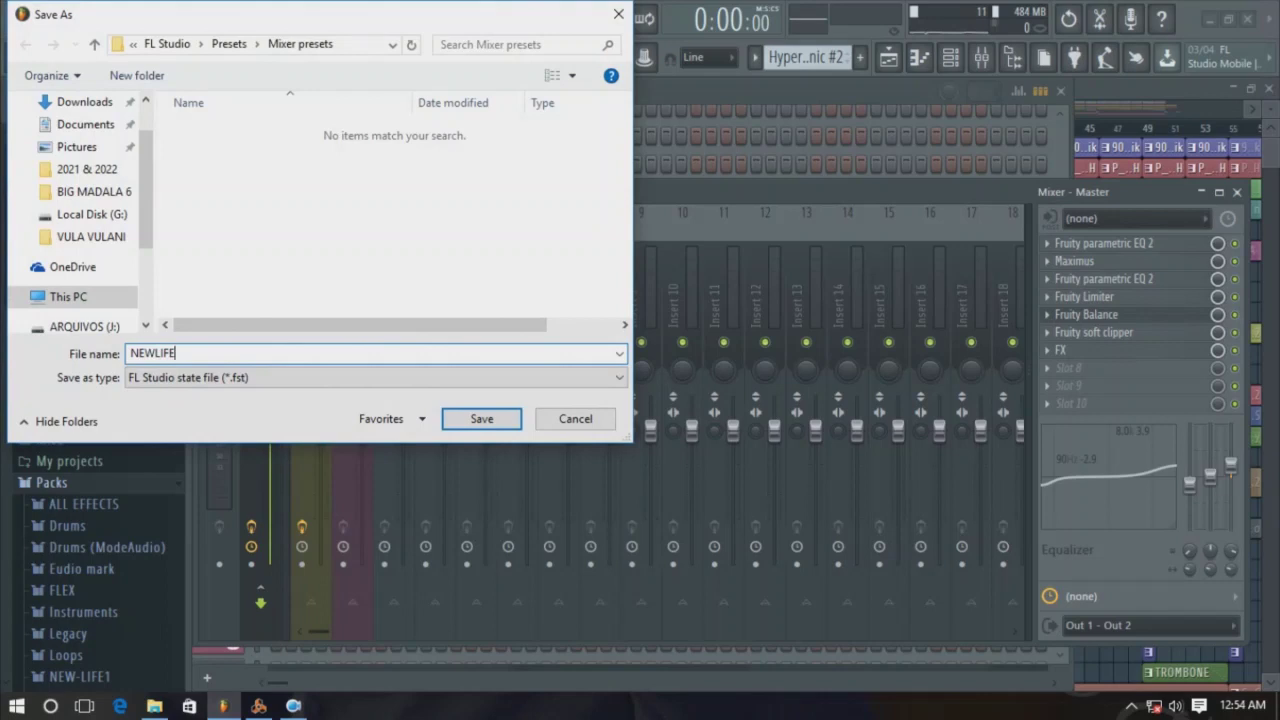
left_click(484, 421)
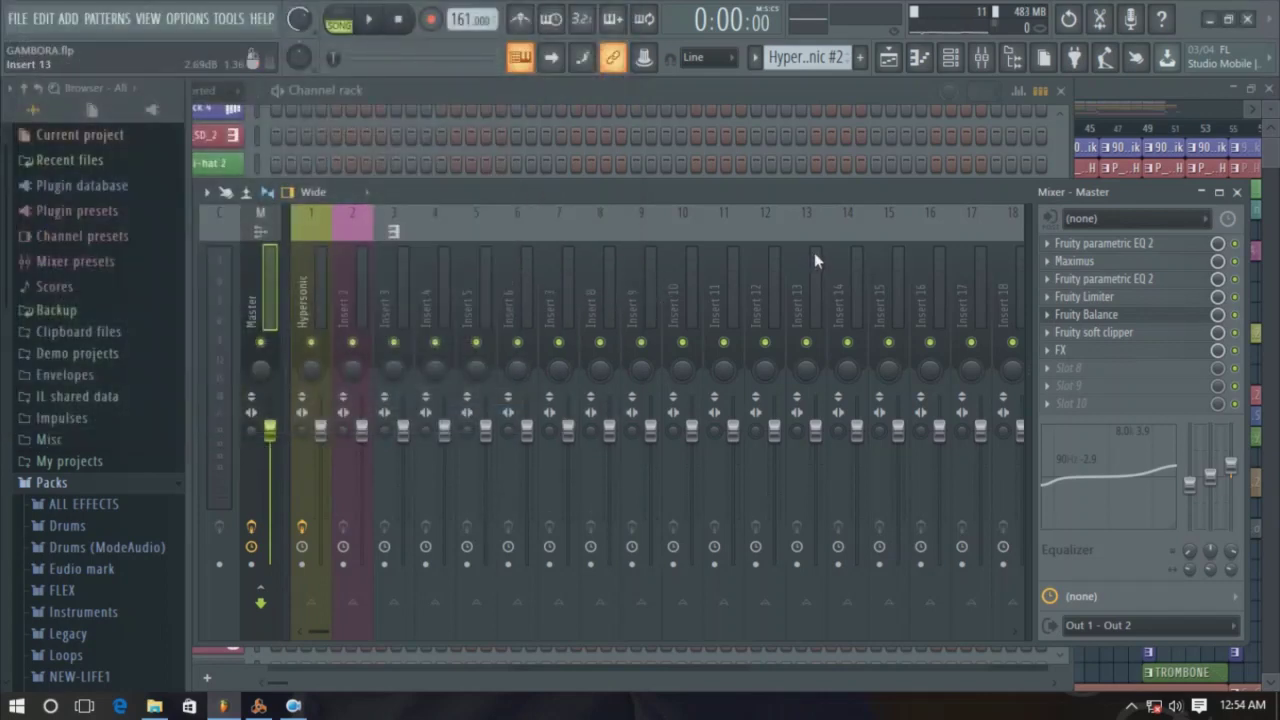
Play the song and unmute the 20p, 40 cents open and Hi-hat 2 channels alongside Hypersonic
key("space")
left_click(783, 93)
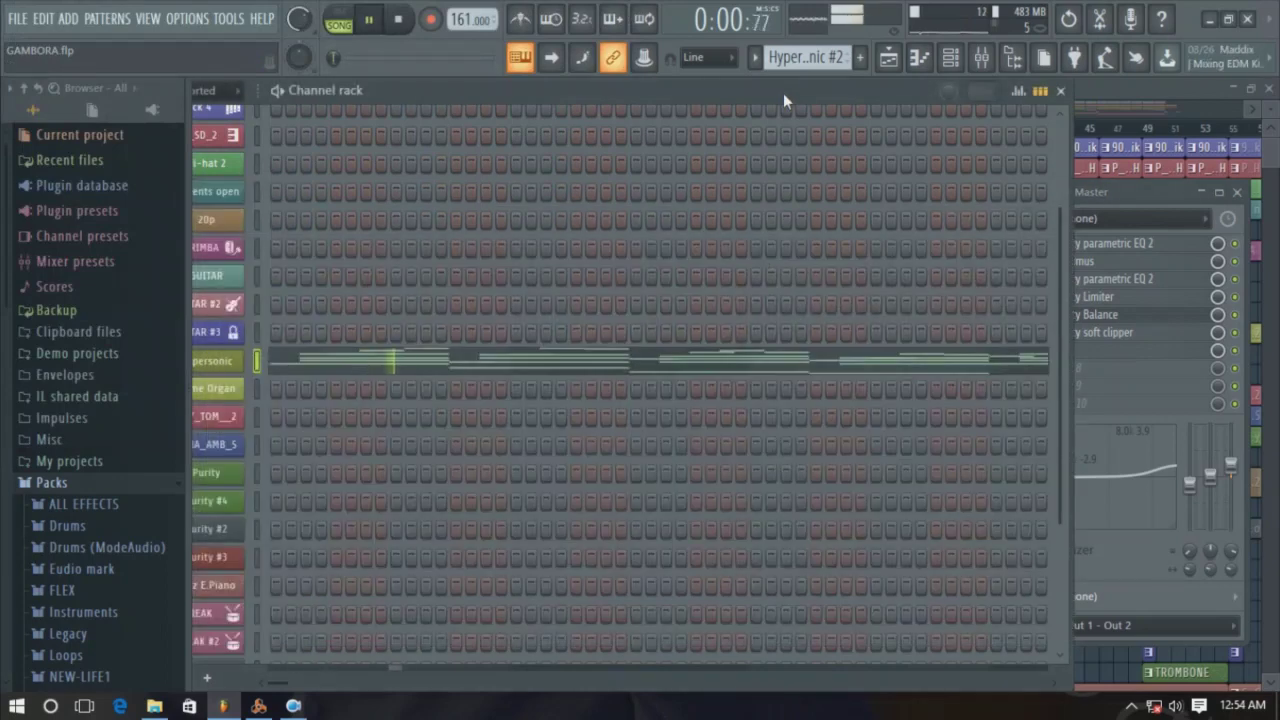
left_click_drag(574, 93, 795, 123)
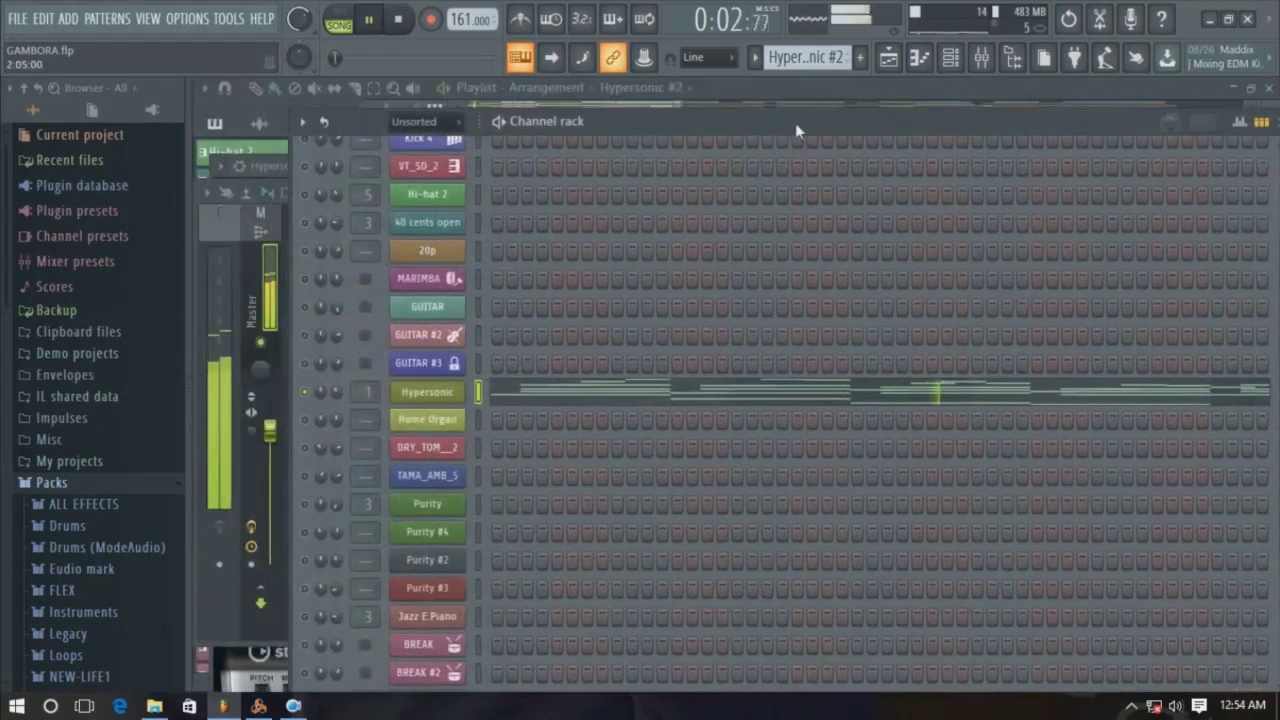
left_click(306, 224)
left_click(306, 194)
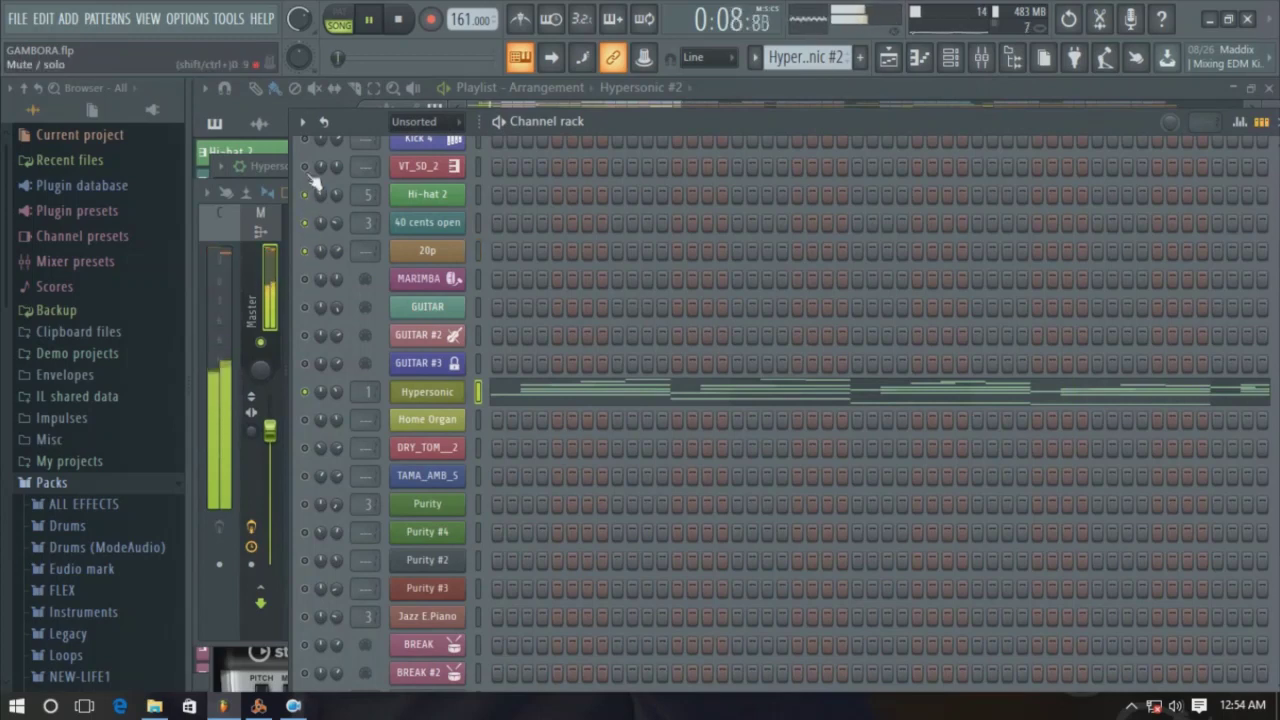
Unmute the MARIMBA, GUITAR, GUITAR #2, Kick 4 and VT_SD_2 channels, and stop the song with the playlist in view
left_click(307, 335)
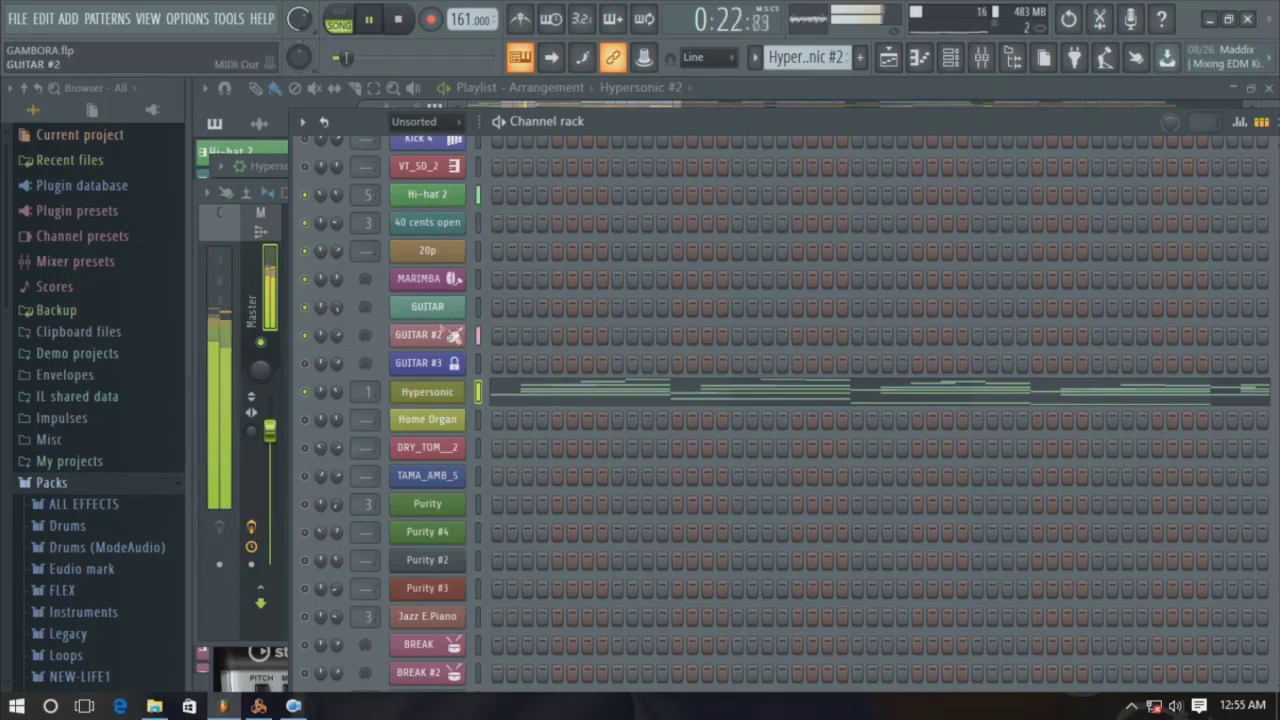
scroll(481, 339, "up", 3)
left_click(420, 222)
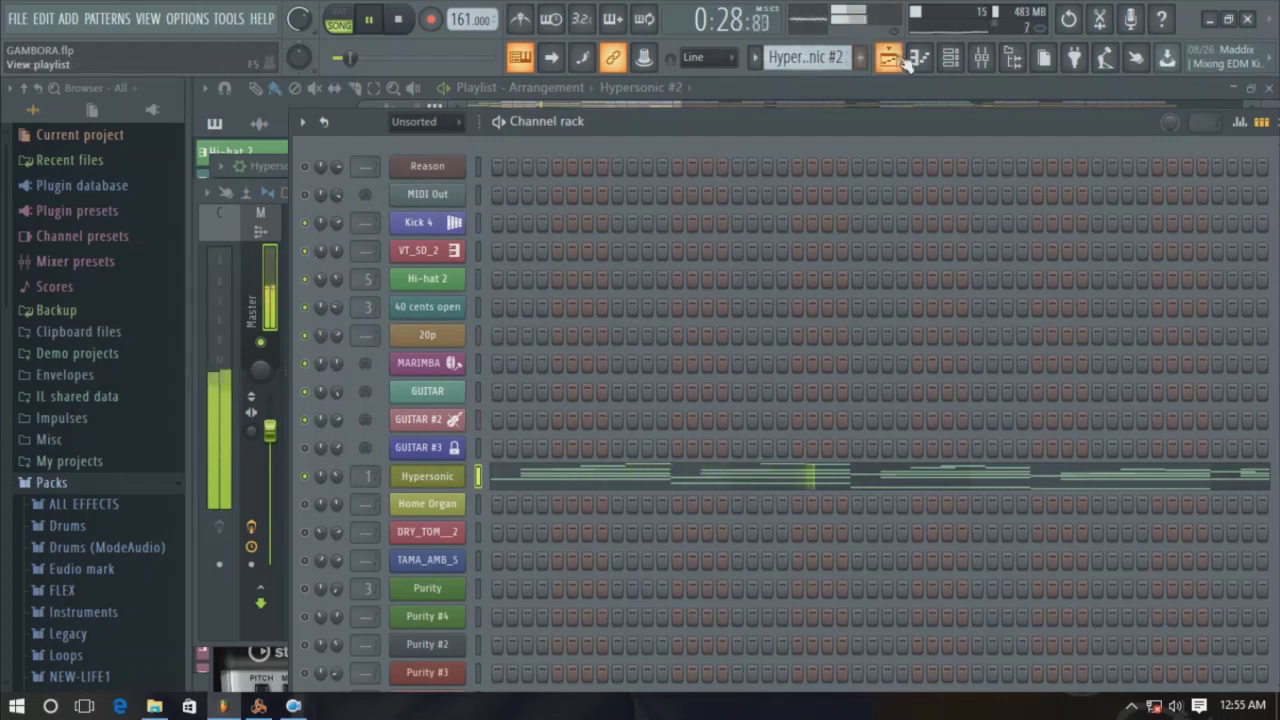
key("F5")
key("space")
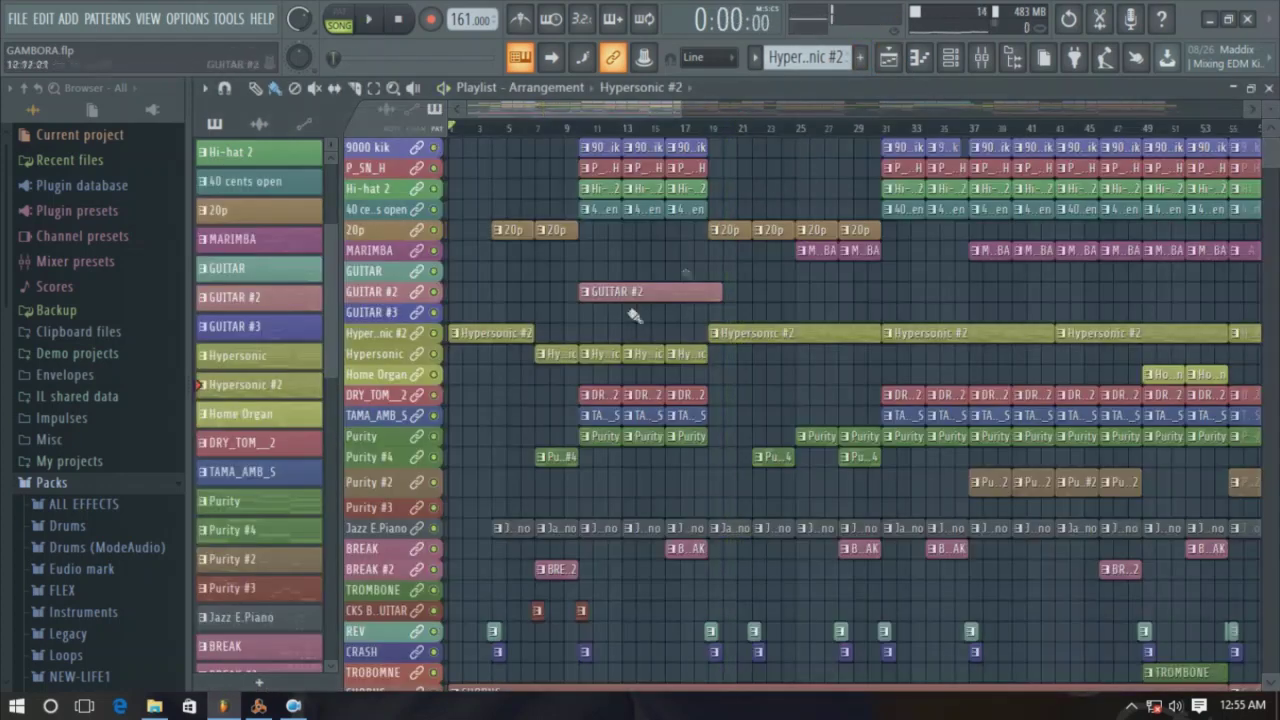
Inspect the Master track's effect chain in the mixer, including Fruity Balance, Maximus and both Fruity parametric EQ 2 slots
left_click(982, 60)
left_click_drag(937, 193, 900, 185)
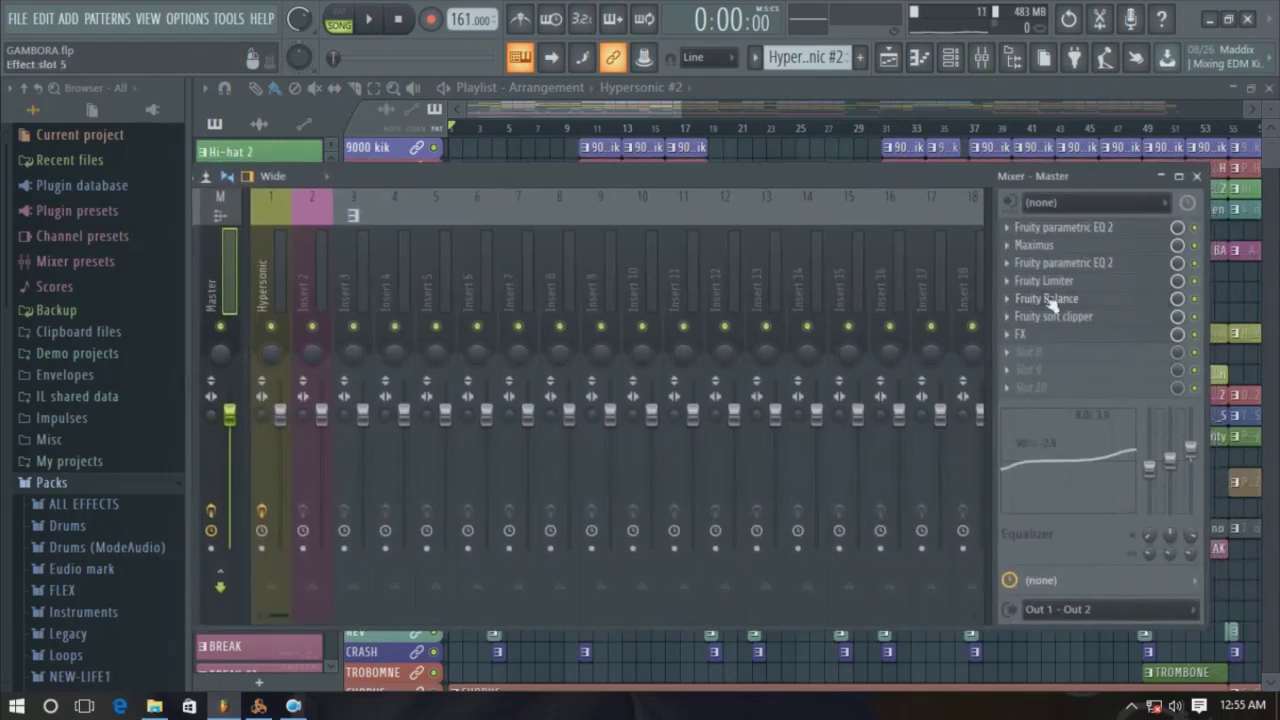
left_click(1052, 299)
left_click(1063, 262)
left_click(1040, 245)
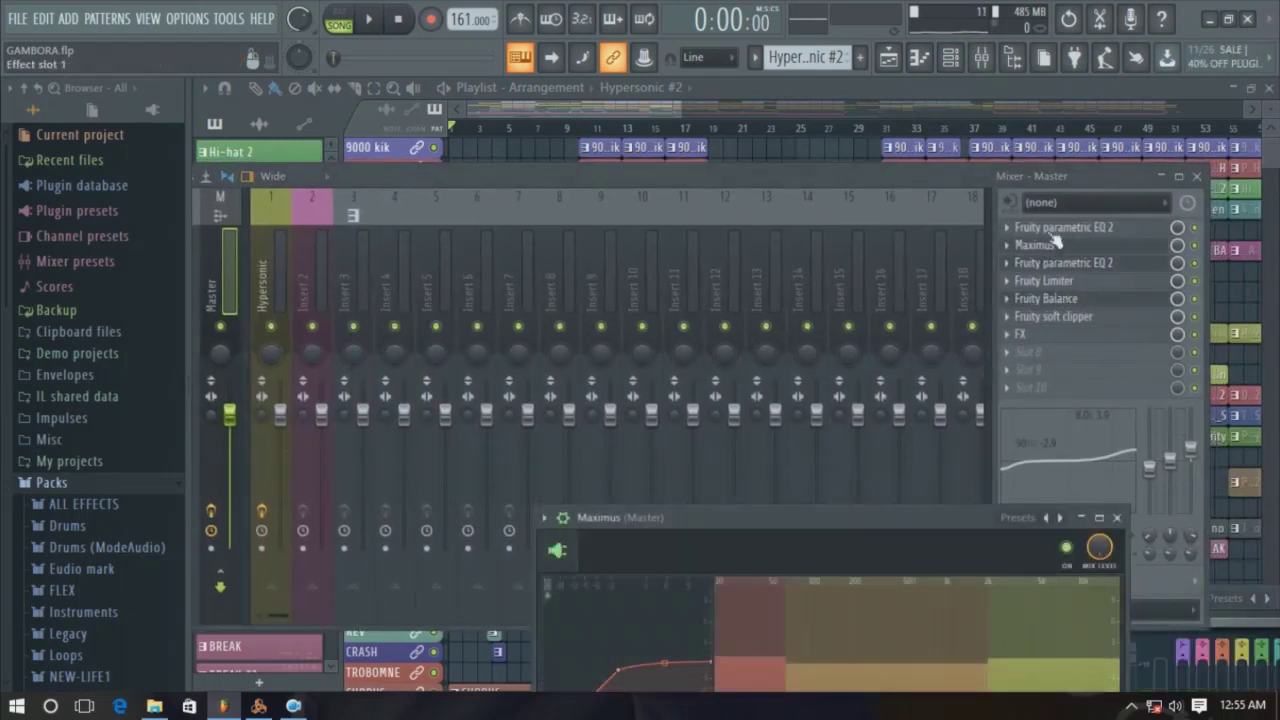
left_click(1035, 227)
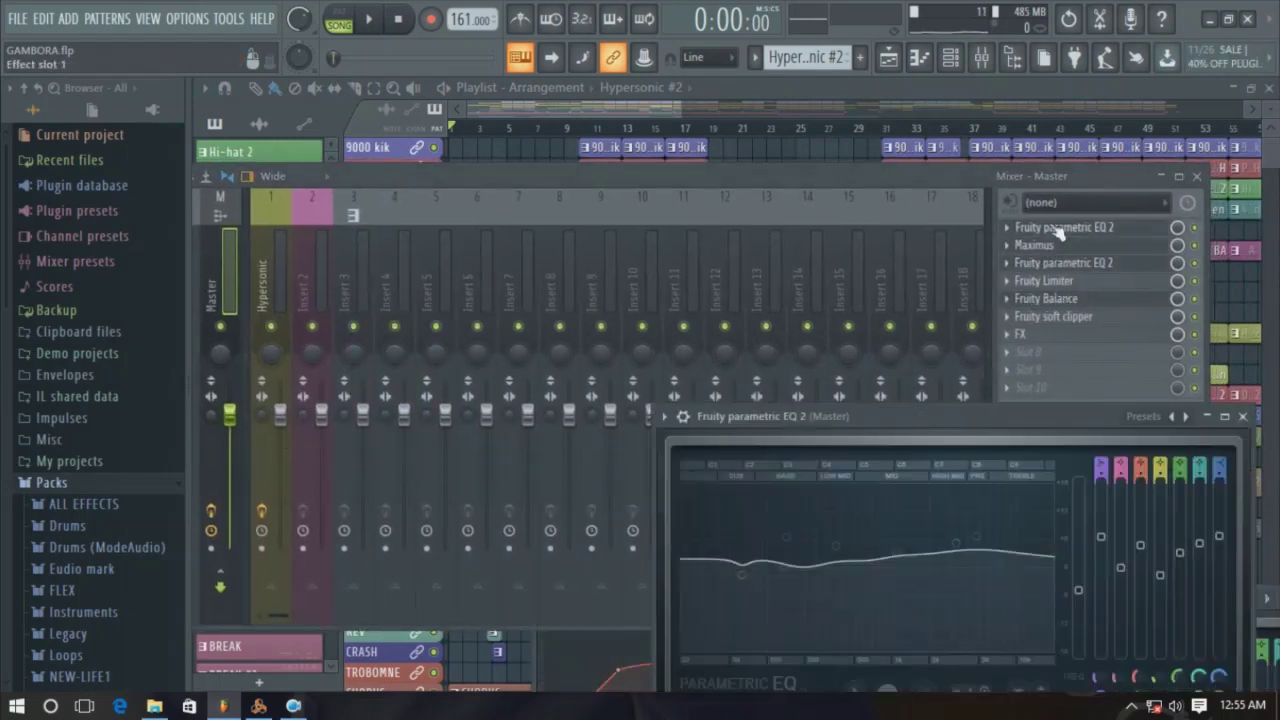
left_click(1242, 416)
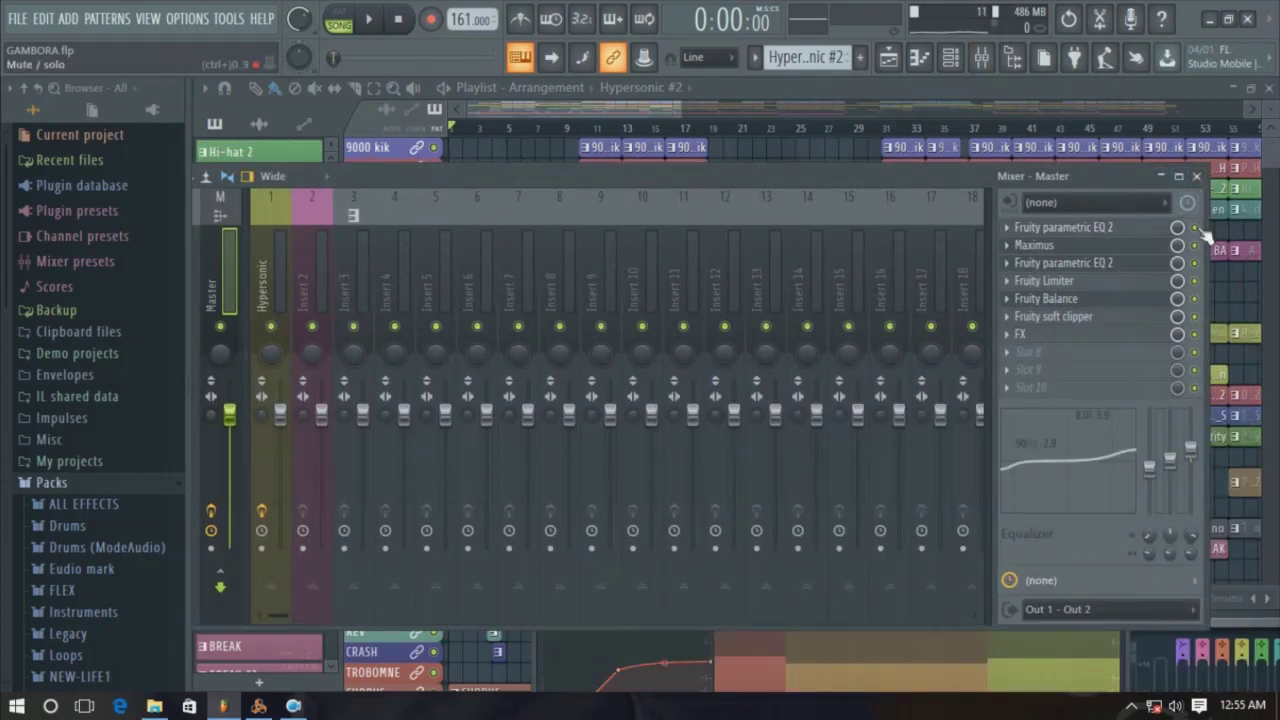
left_click_drag(852, 168, 853, 176)
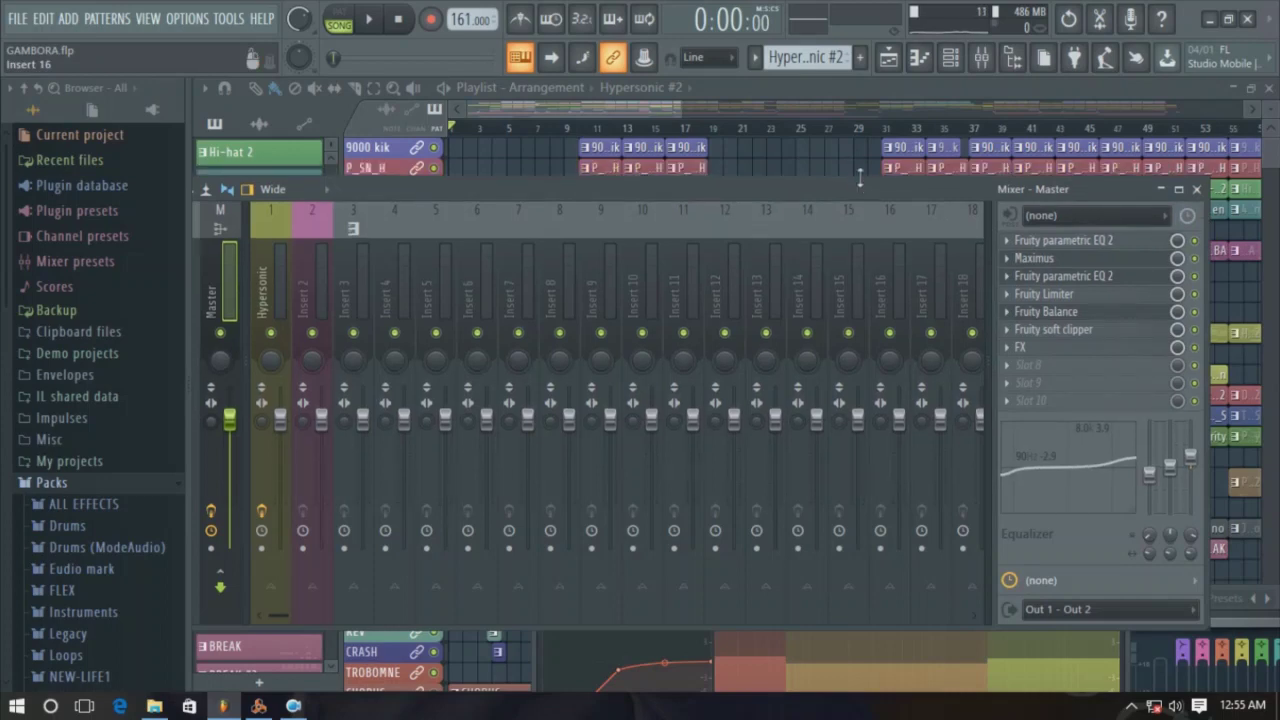
left_click_drag(859, 181, 895, 176)
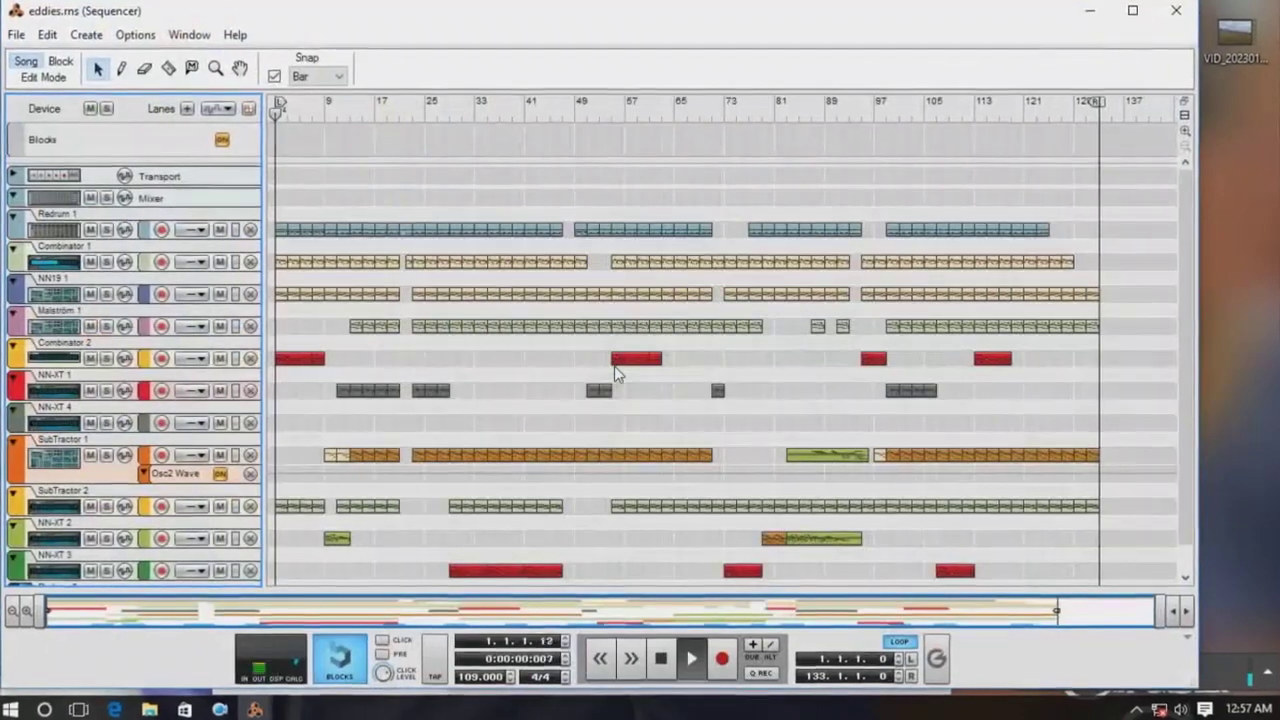
In Reason, stop the eddies.ms song and browse the rack's synthesizers, MClass mastering devices and mixer
key("space")
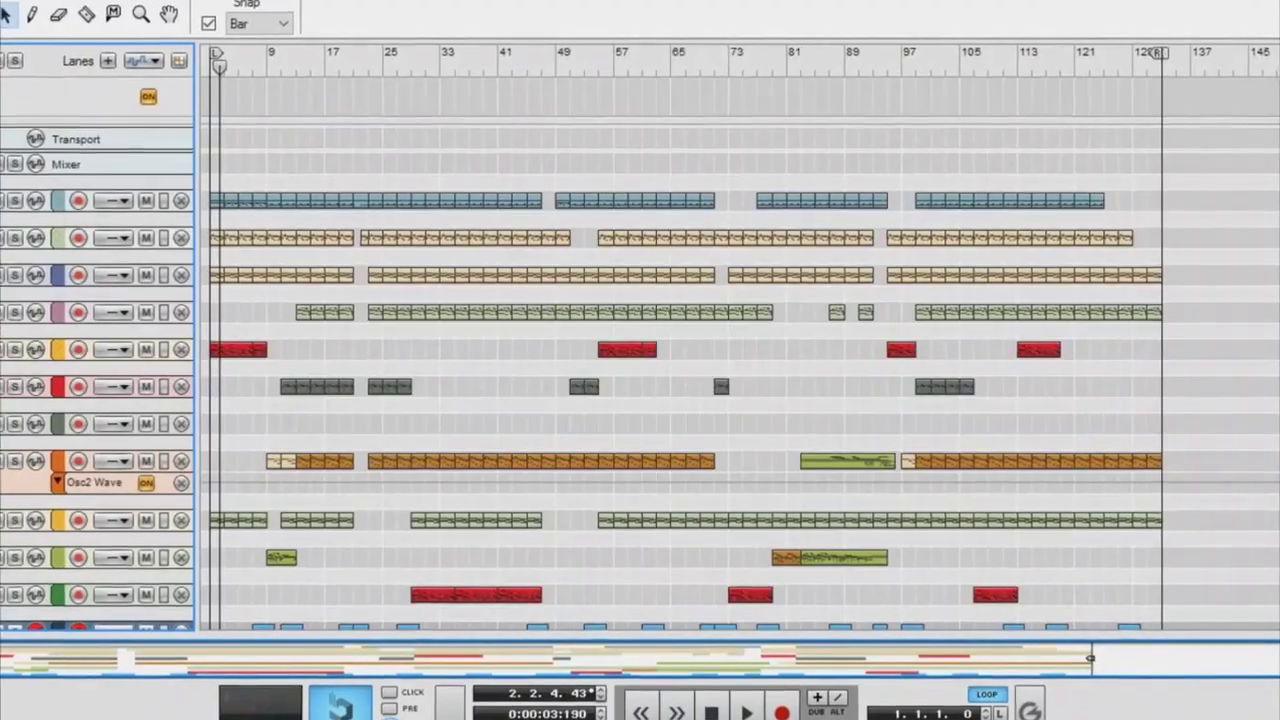
mouse_move(154, 718)
left_click(118, 708)
scroll(868, 437, "up", 15)
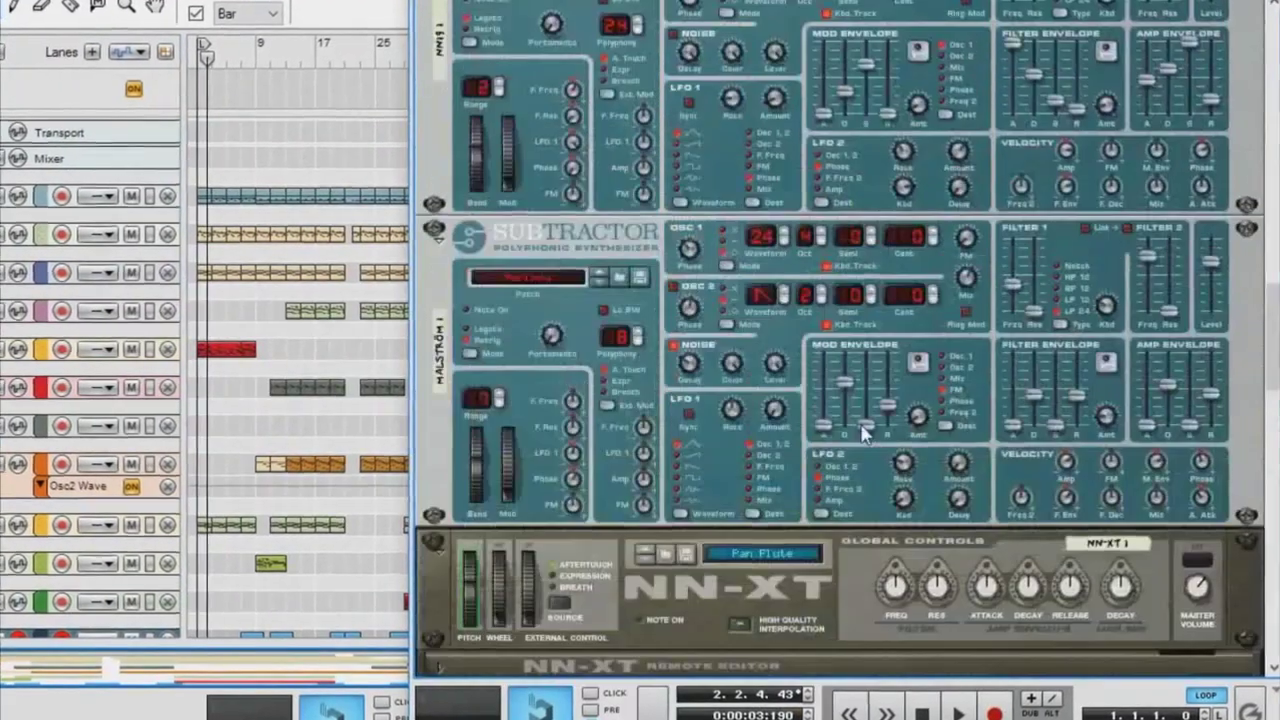
scroll(866, 436, "up", 4)
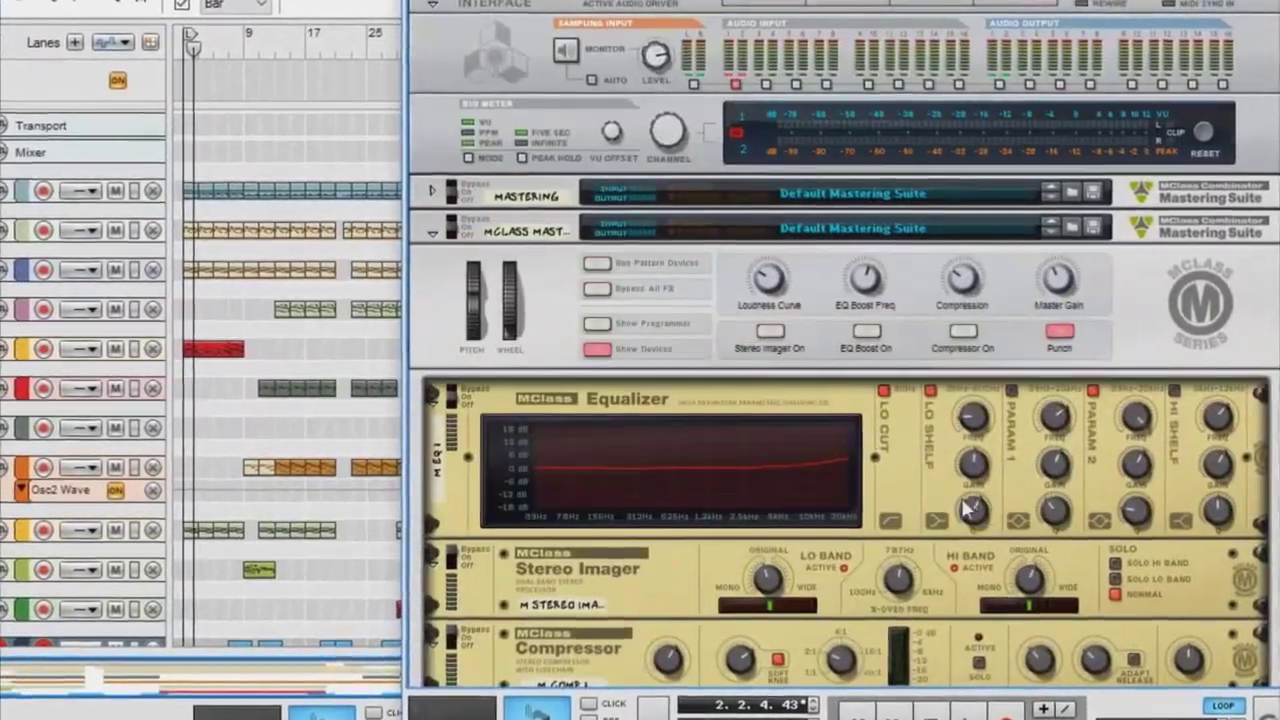
scroll(845, 456, "down", 10)
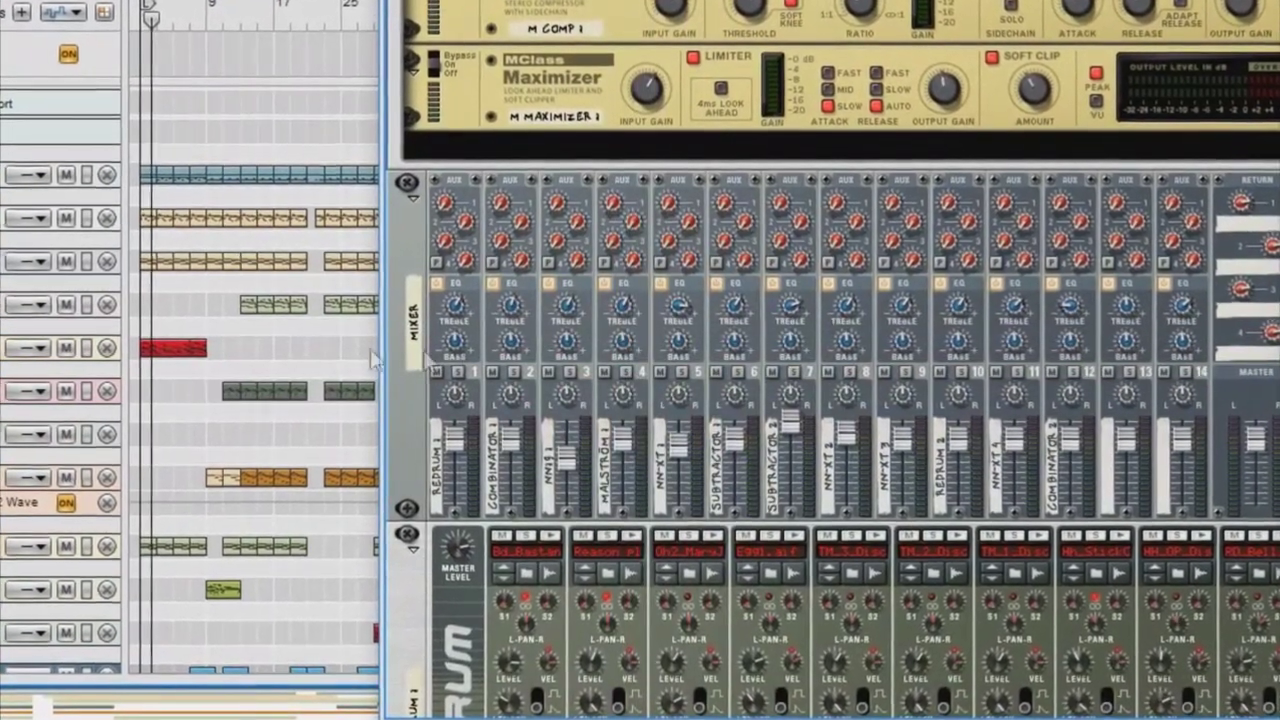
Return to the sequencer and open the first clip on the Combinator 2 track
left_click(285, 347)
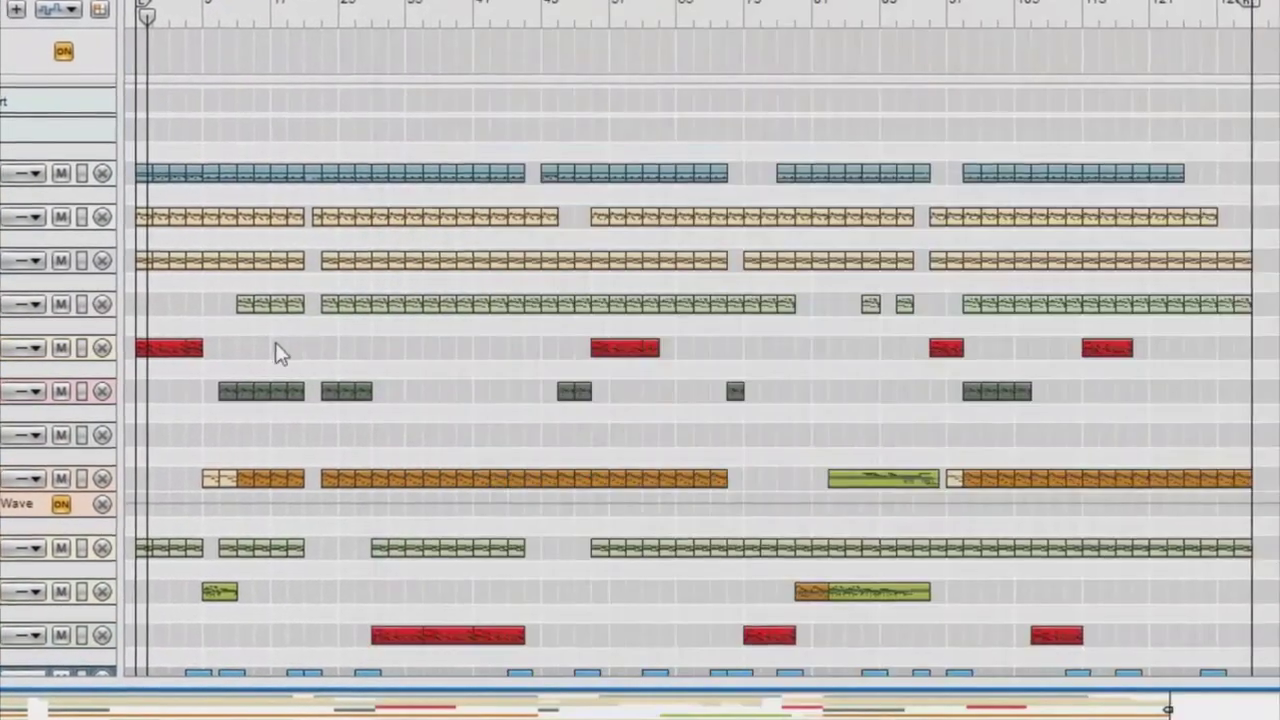
left_click(171, 351)
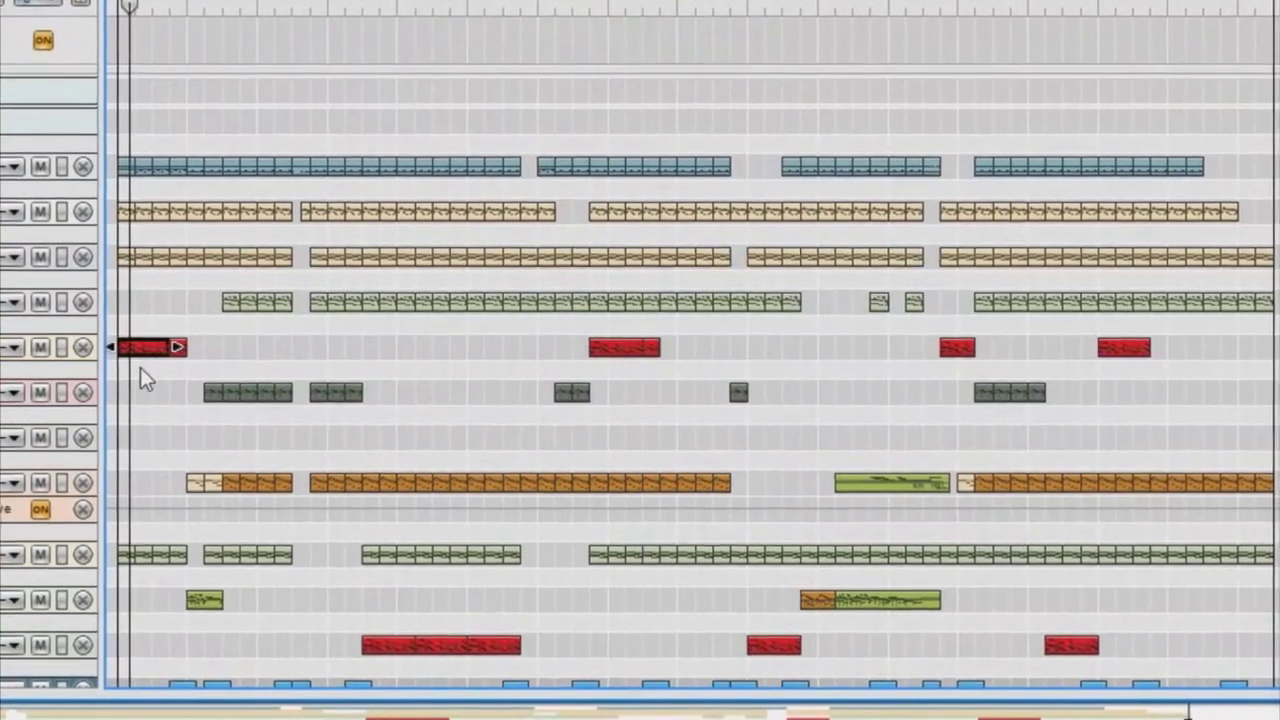
double_click(142, 355)
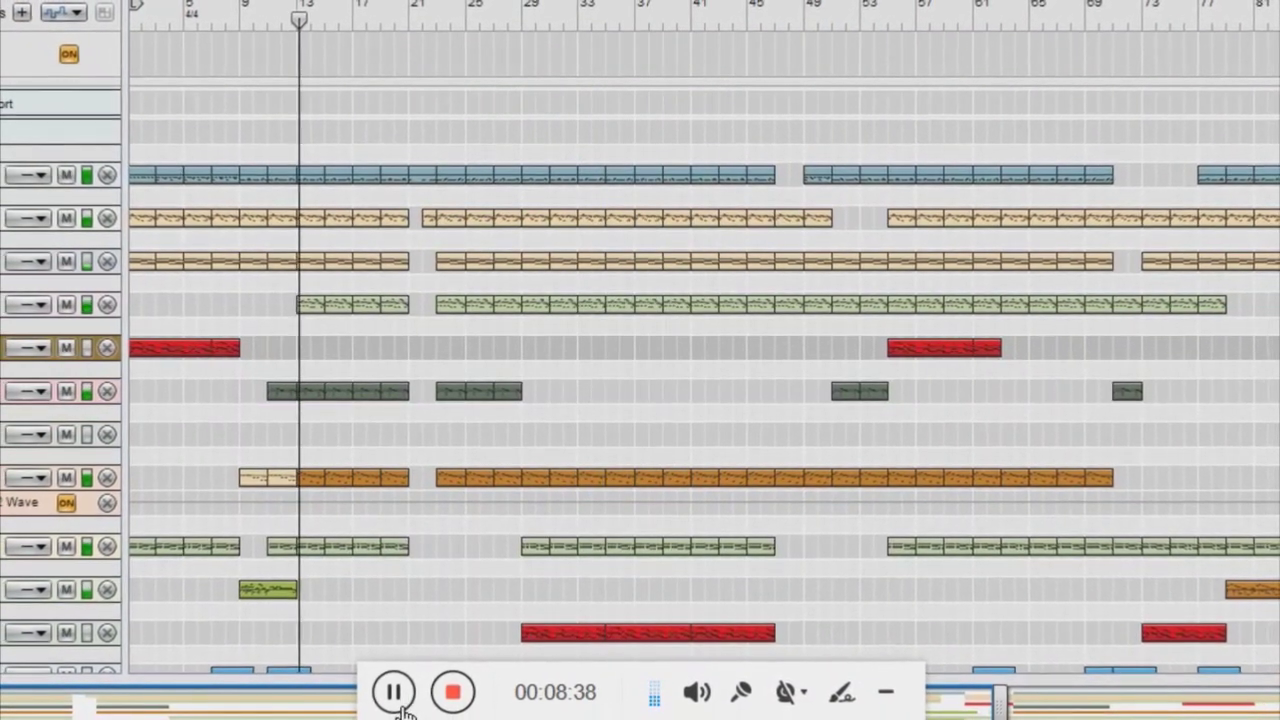
Open the NN-XT 1 track's clip at bar 15 during playback and zoom in horizontally on its notes and automation
double_click(355, 393)
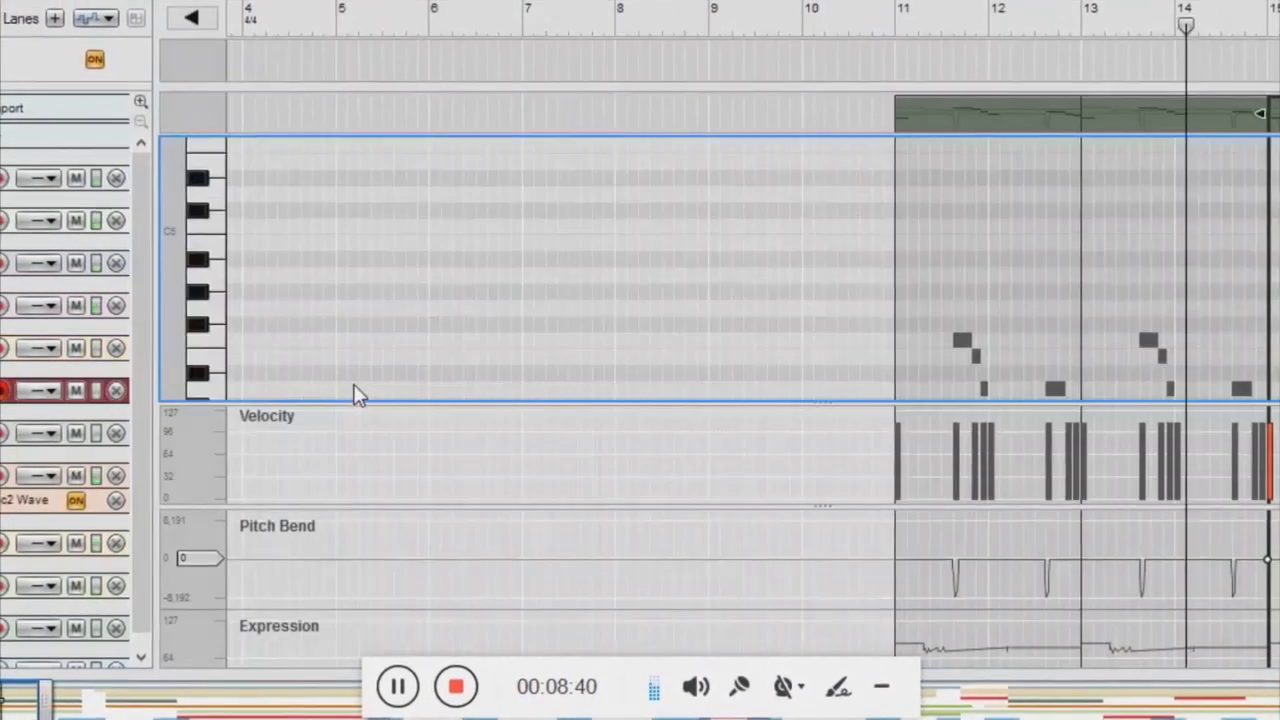
key("h")
key("h")
key("h")
key("h")
key("h")
key("h")
key("h")
key("h")
key("h")
key("h")
key("h")
key("h")
key("h")
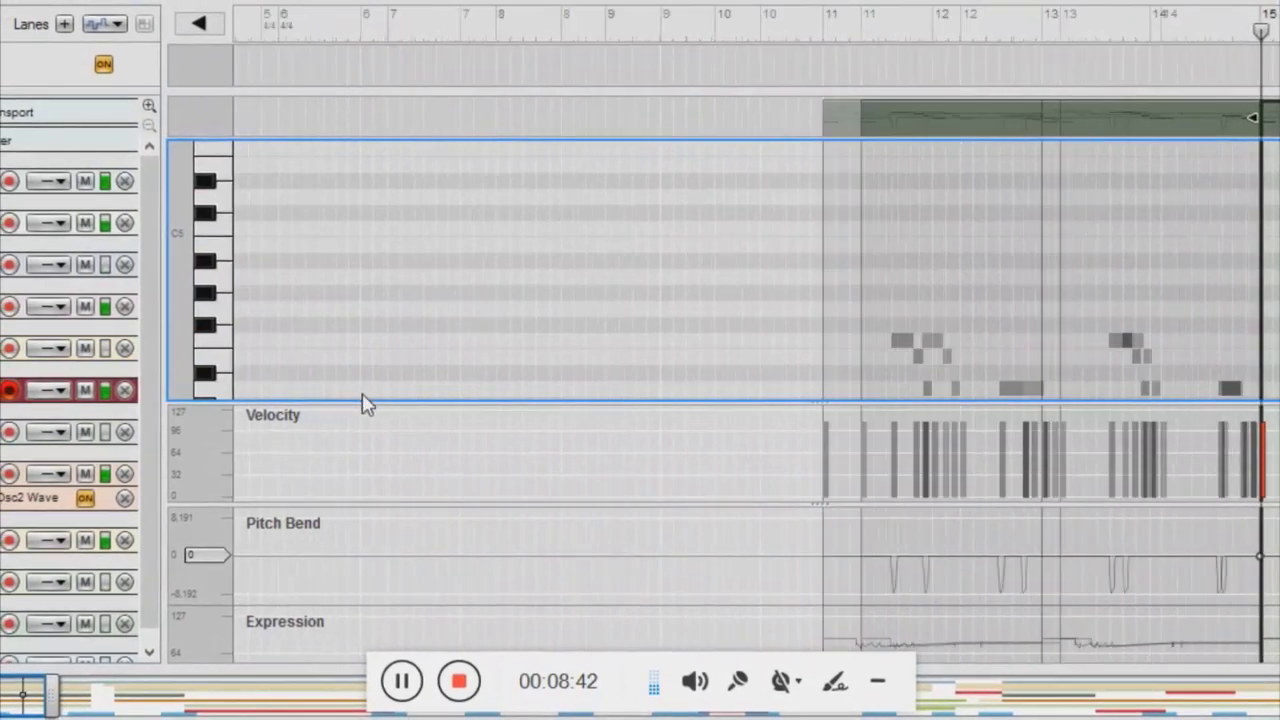
Follow the NN-XT 1 clip's notes, velocity, pitch bend and expression during playback, widening the view to the surrounding bars
key("g")
key("g")
key("g")
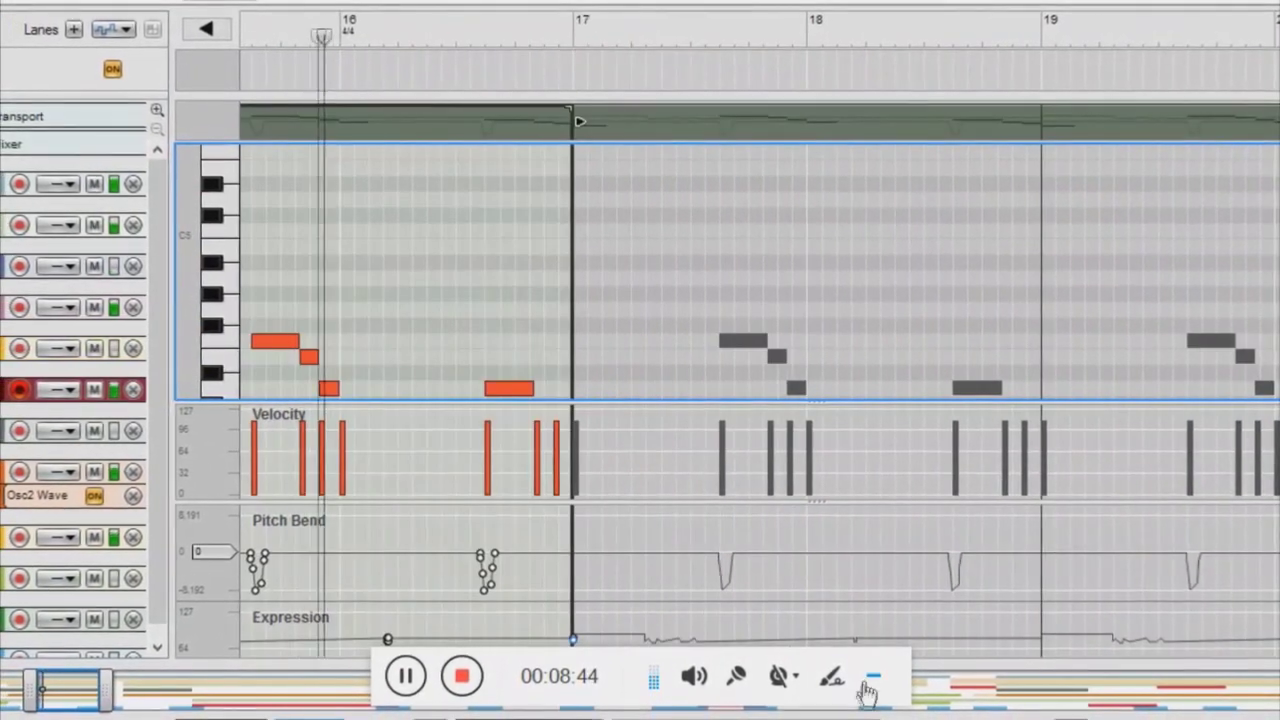
key("g")
key("g")
key("g")
key("g")
key("g")
key("g")
key("g")
key("g")
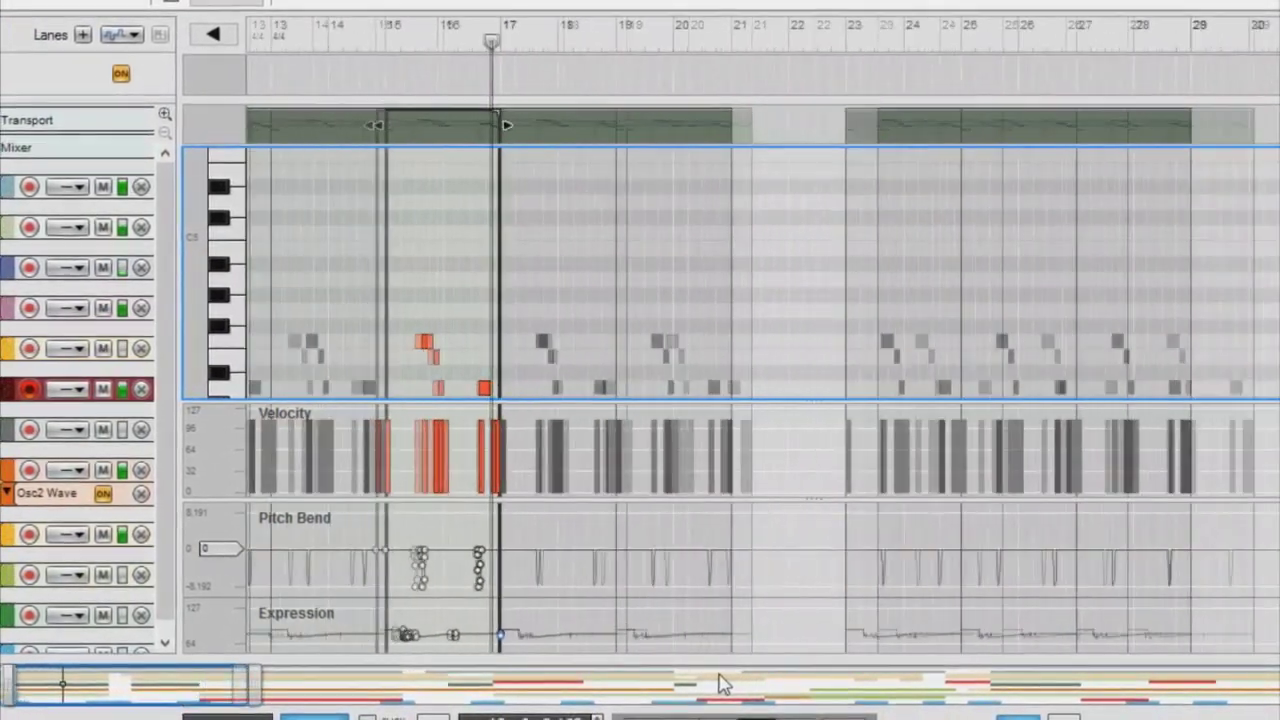
Examine the NN-XT 1 notes and automation around bars 17 to 21 up close, and return to the arrangement
key("h")
key("h")
key("h")
key("h")
key("h")
key("h")
key("h")
key("h")
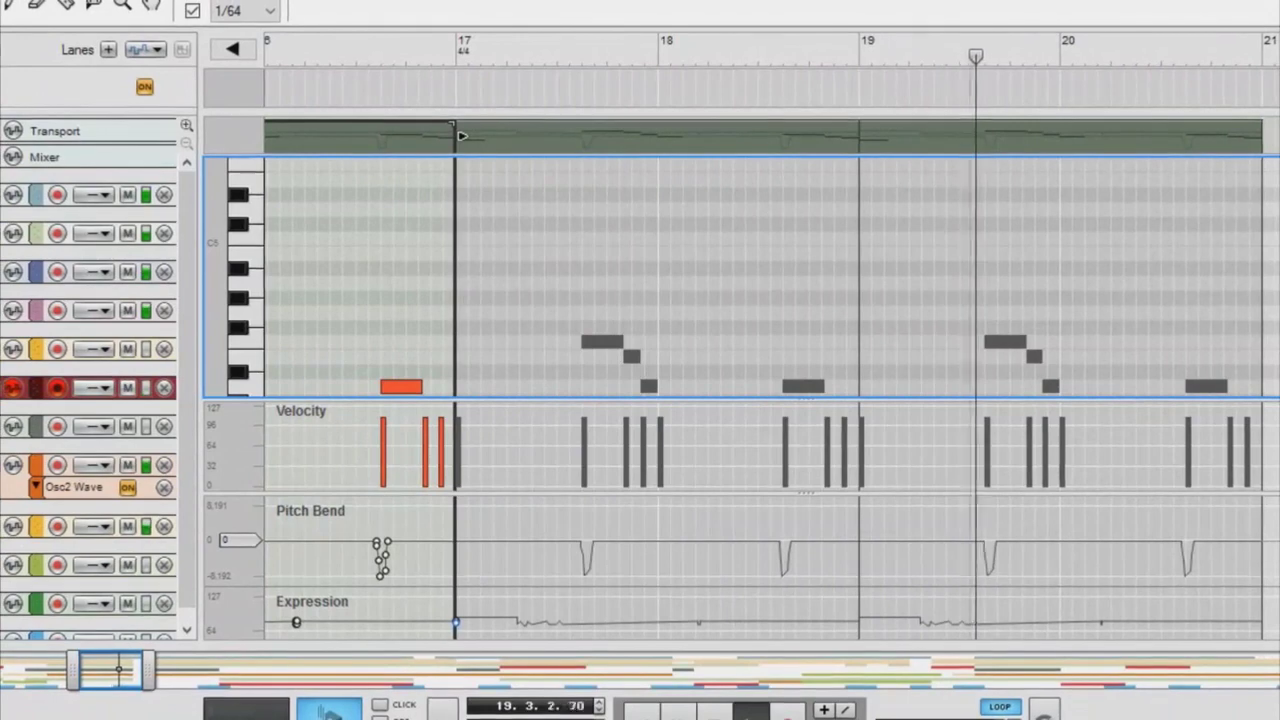
key("Escape")
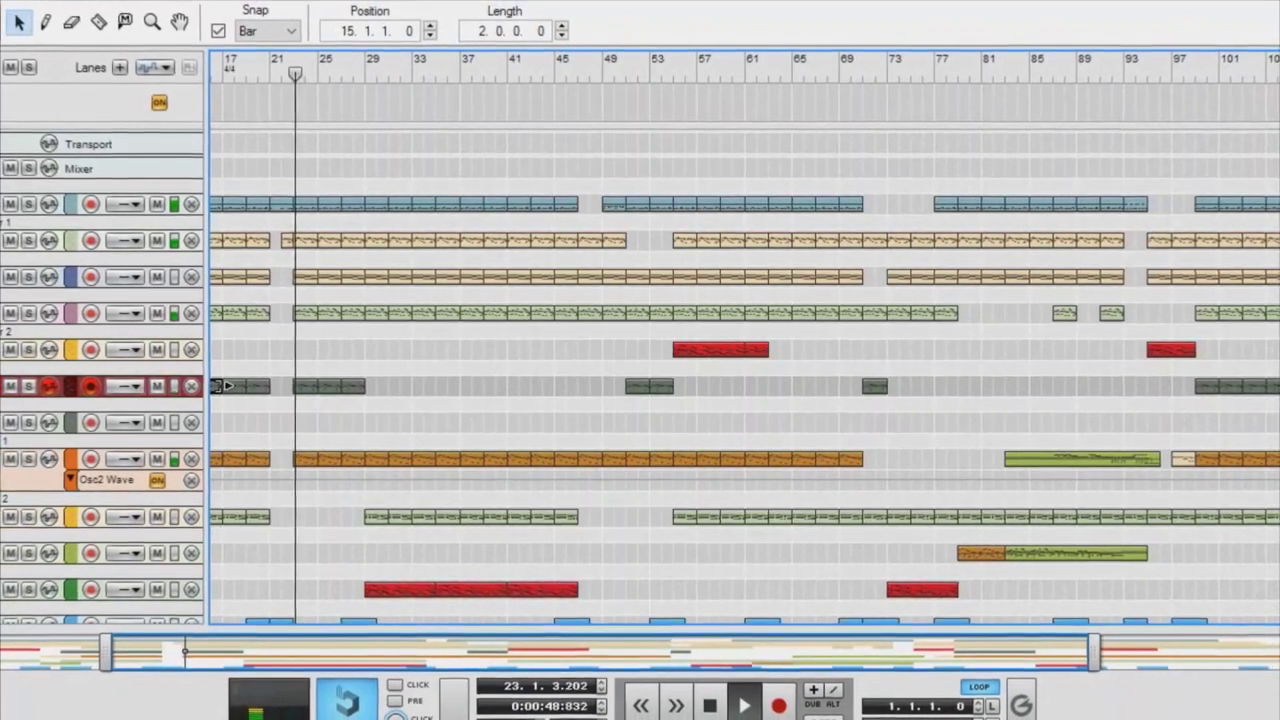
Switch to the eddies.ms rack, stop playback and browse its synthesizers, Redrum 1 and the mixer
mouse_move(210, 719)
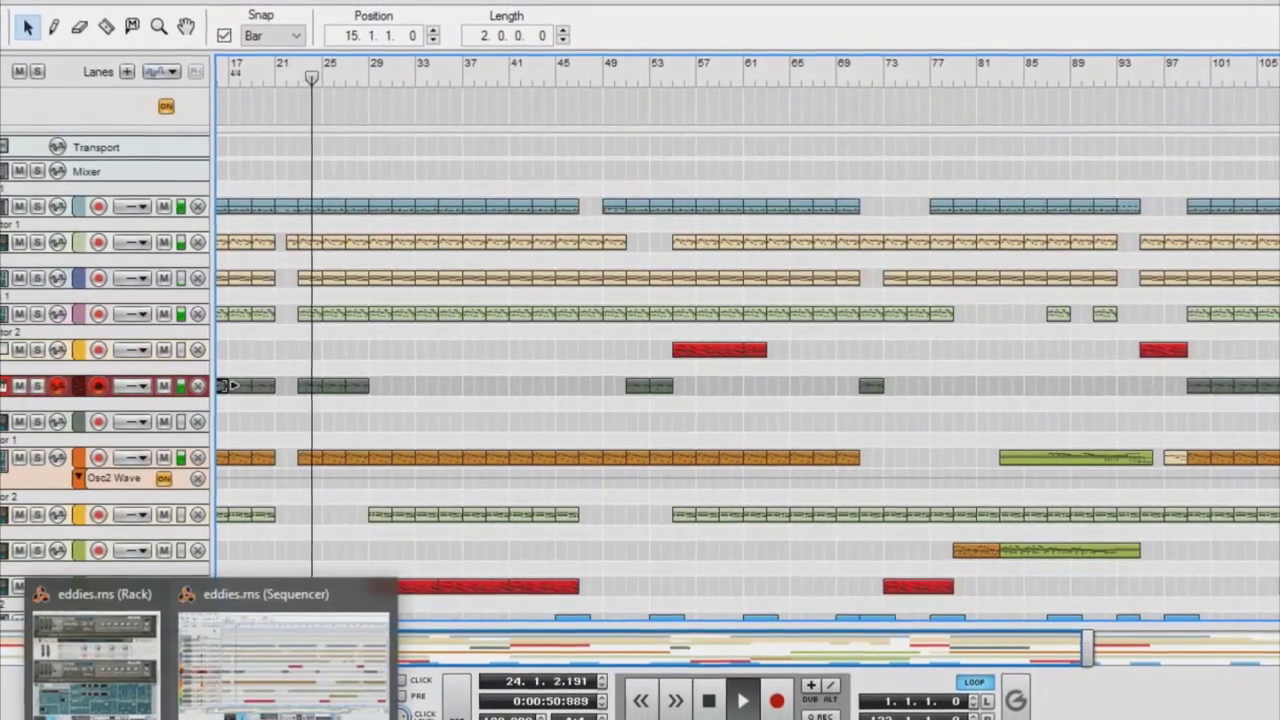
left_click(130, 668)
scroll(736, 398, "up", 3)
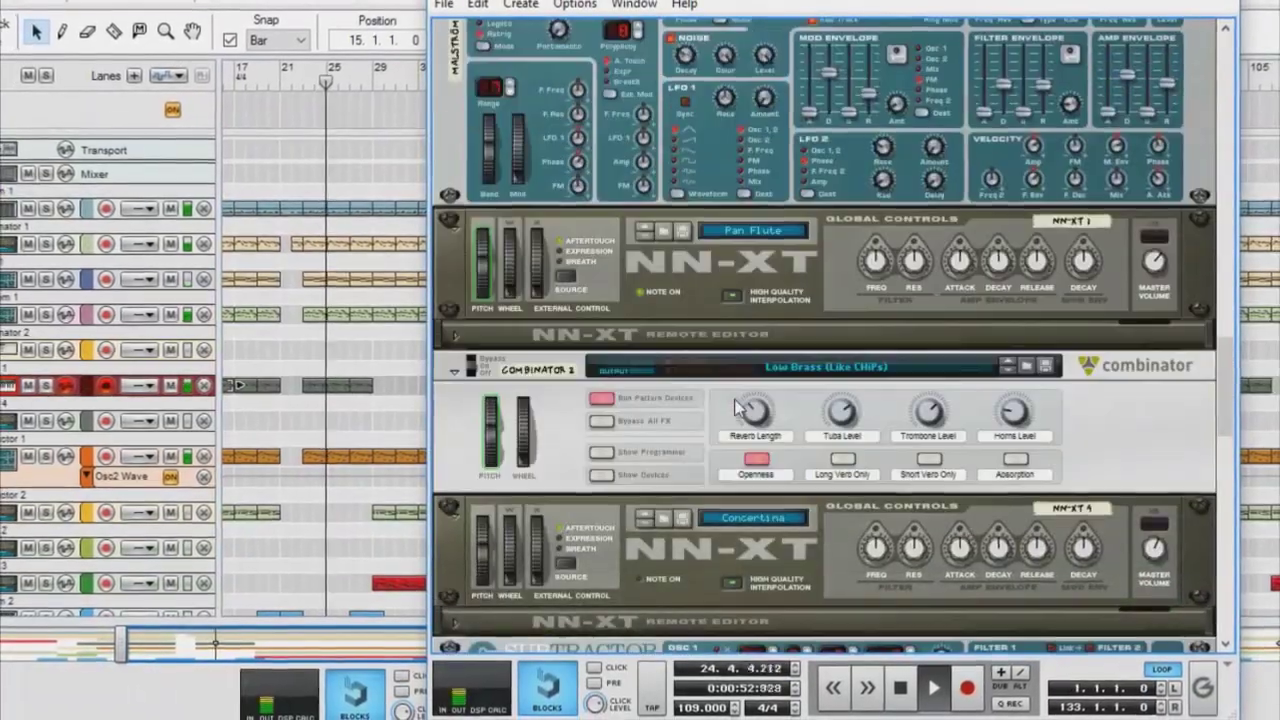
scroll(686, 477, "up", 6)
scroll(686, 477, "down", 15)
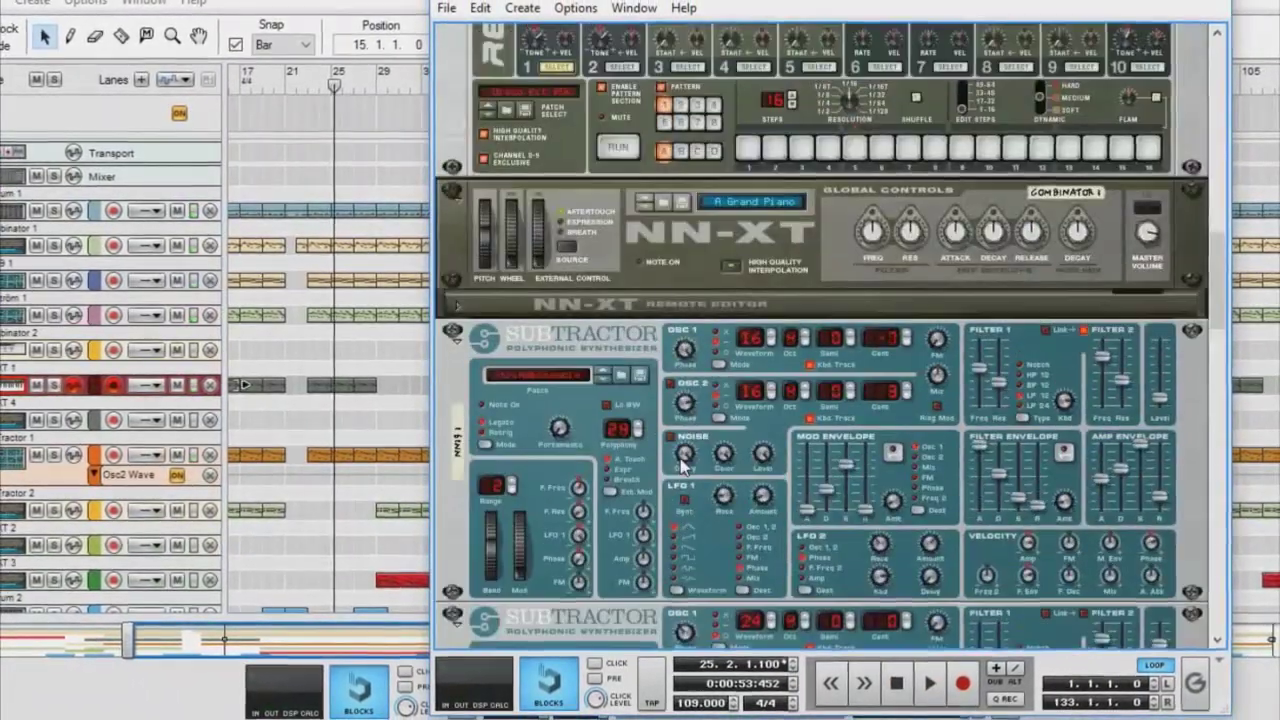
scroll(688, 476, "down", 10)
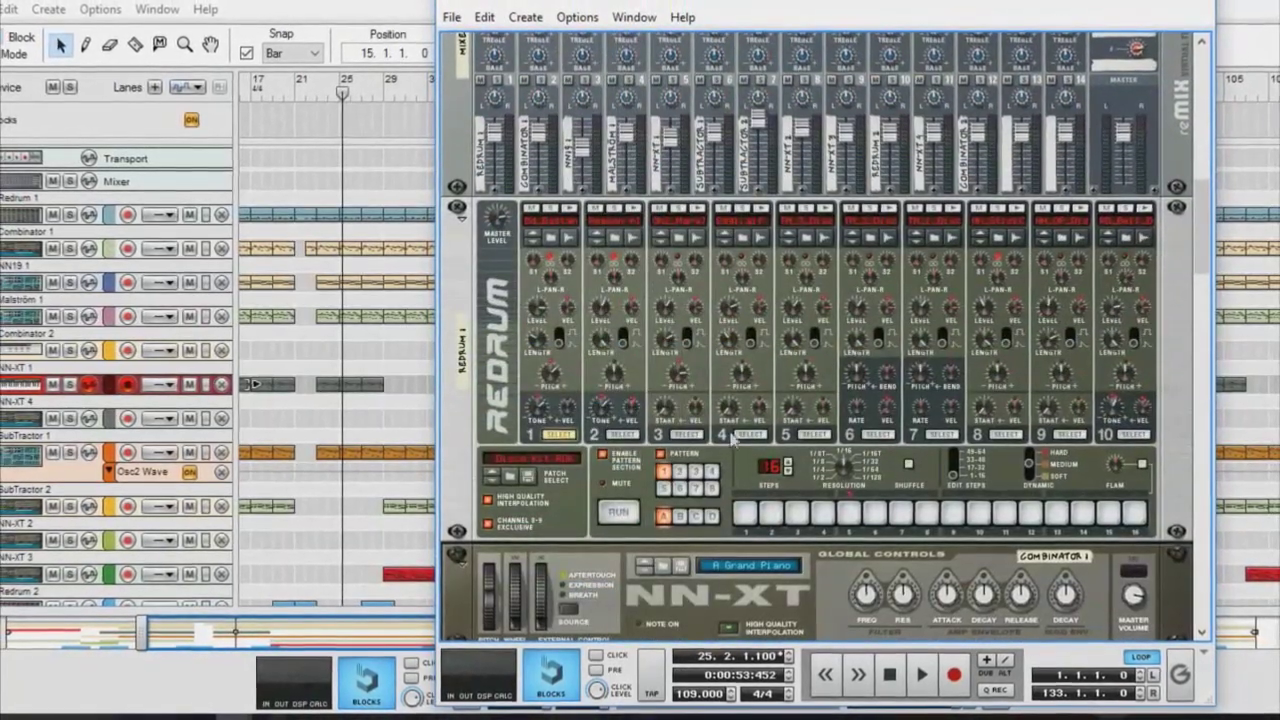
scroll(872, 190, "up", 5)
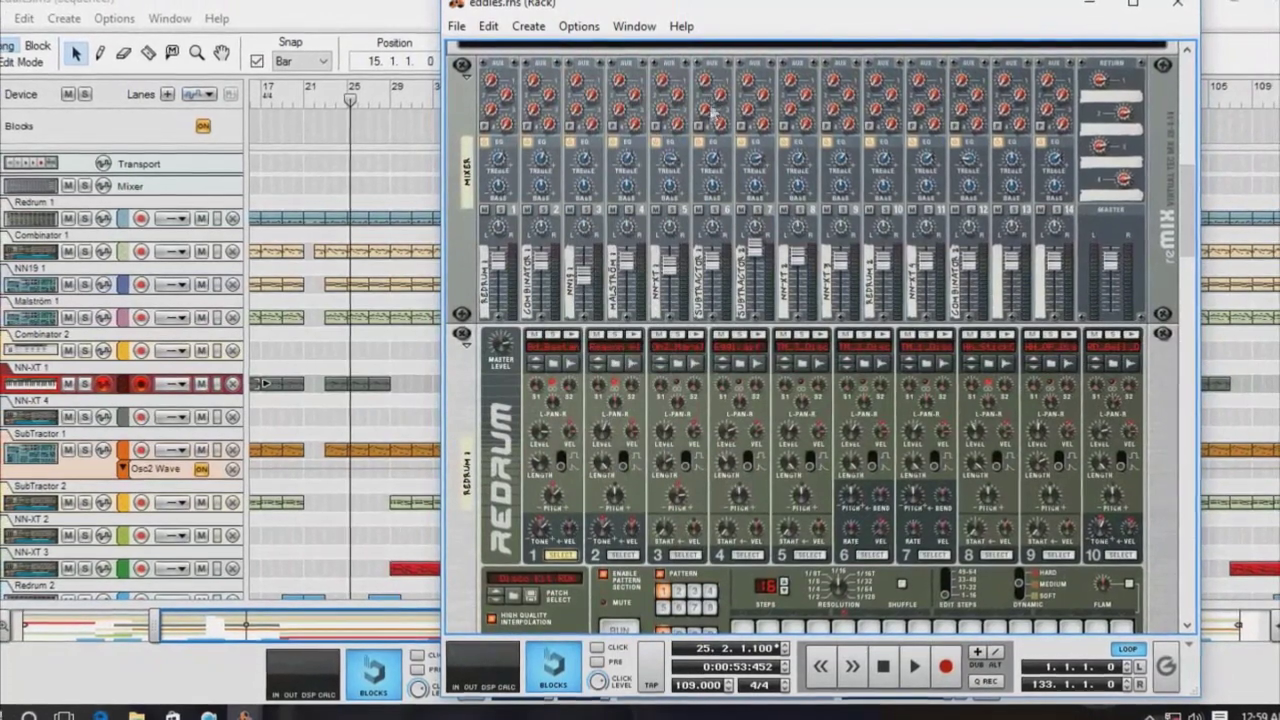
scroll(680, 243, "up", 3)
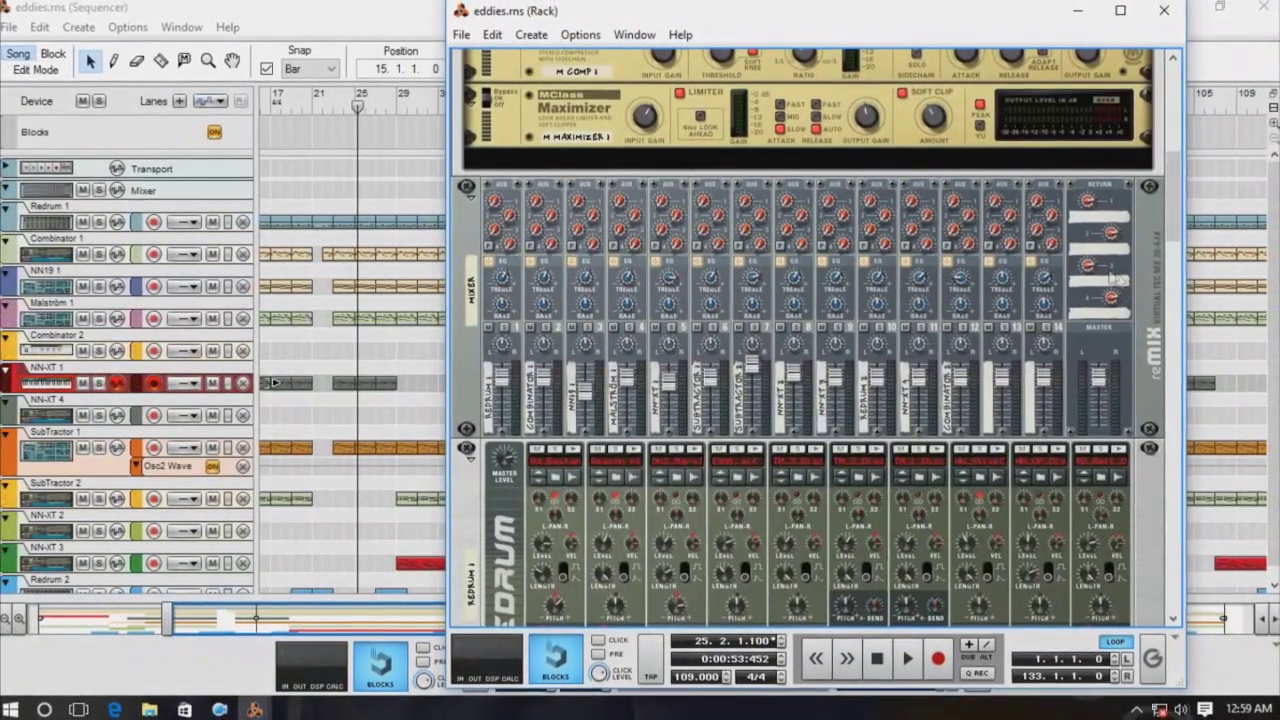
Inspect the MClass mastering devices alongside the mixer's channel faders, EQ and aux controls
left_click_drag(1175, 256, 1184, 175)
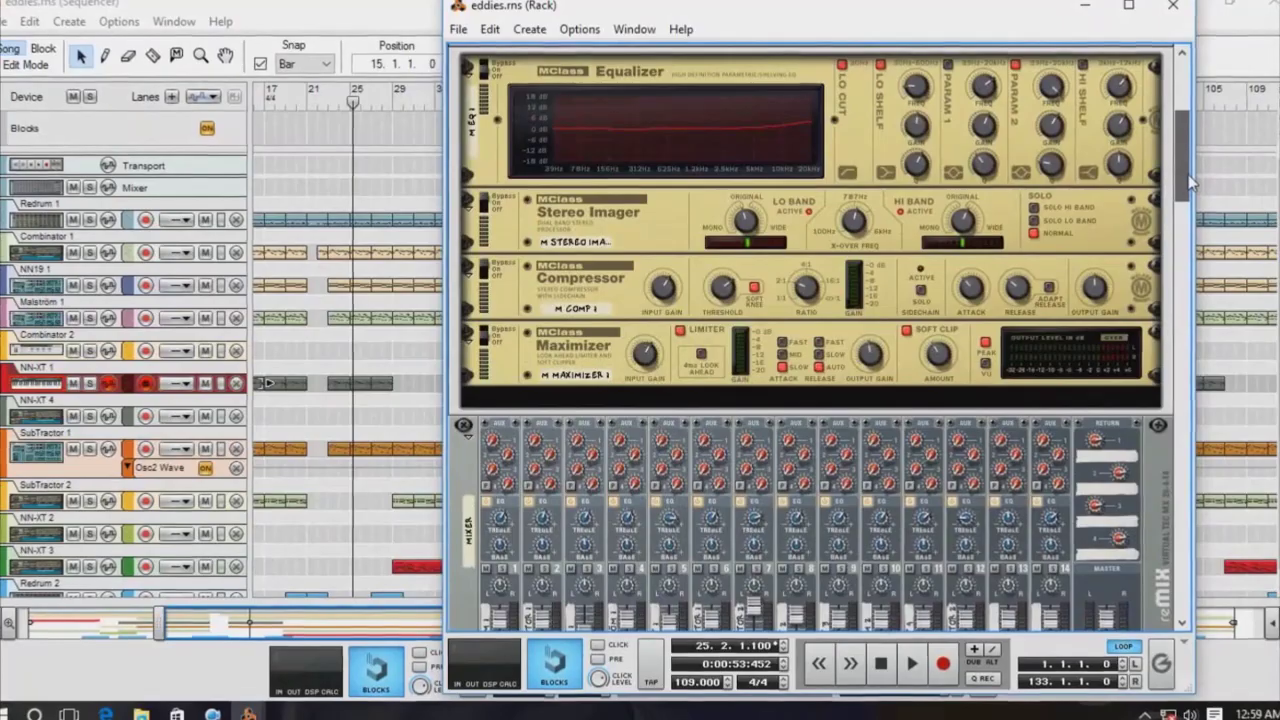
left_click_drag(1193, 173, 1205, 228)
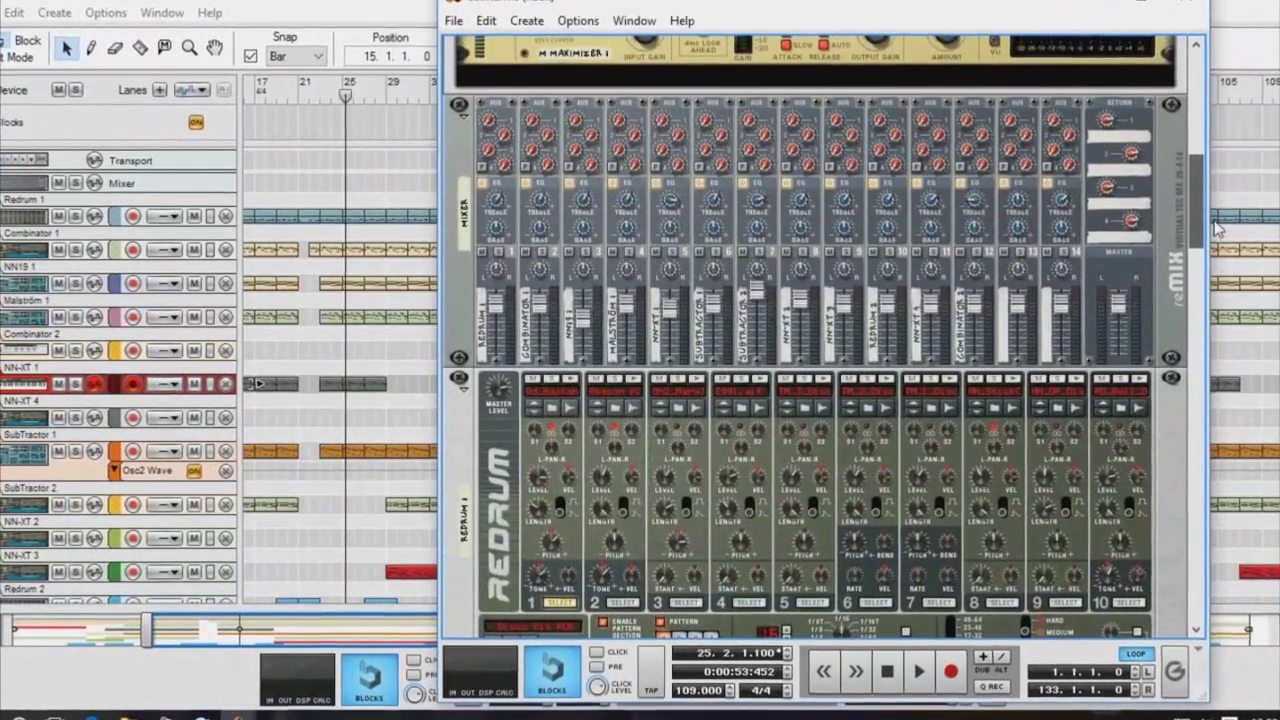
left_click_drag(1219, 220, 1231, 211)
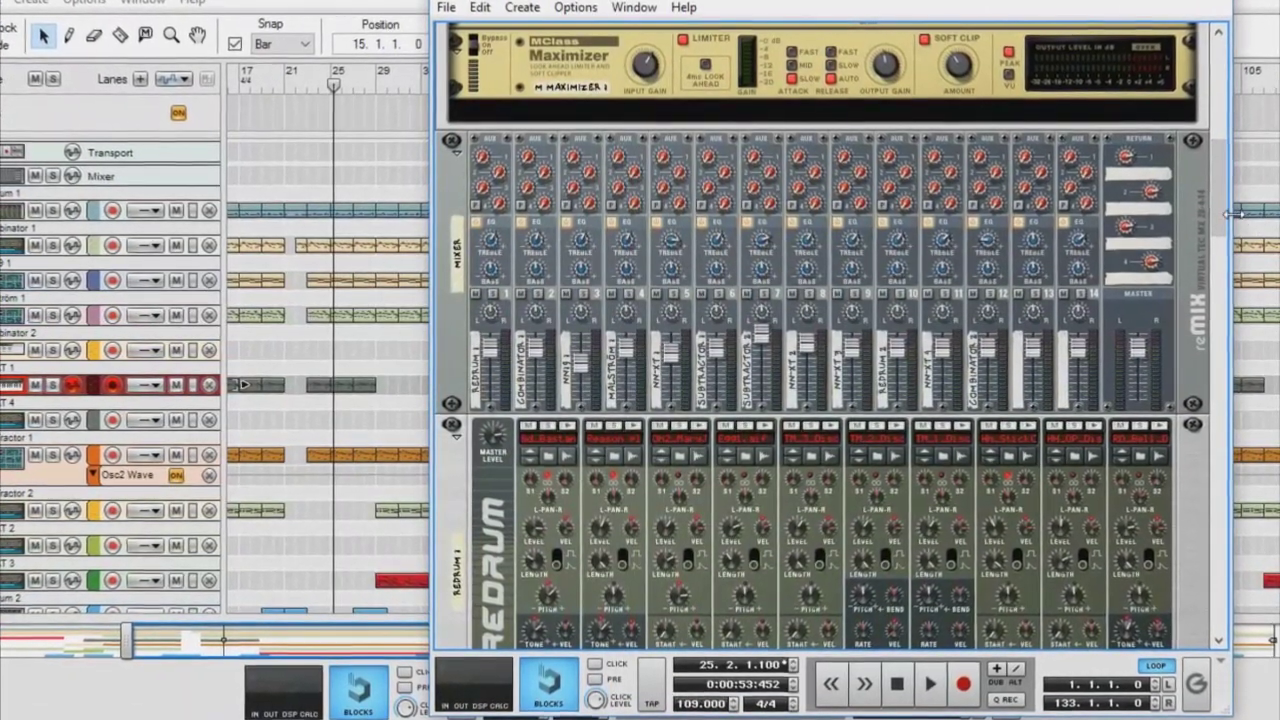
left_click_drag(1226, 223, 1230, 212)
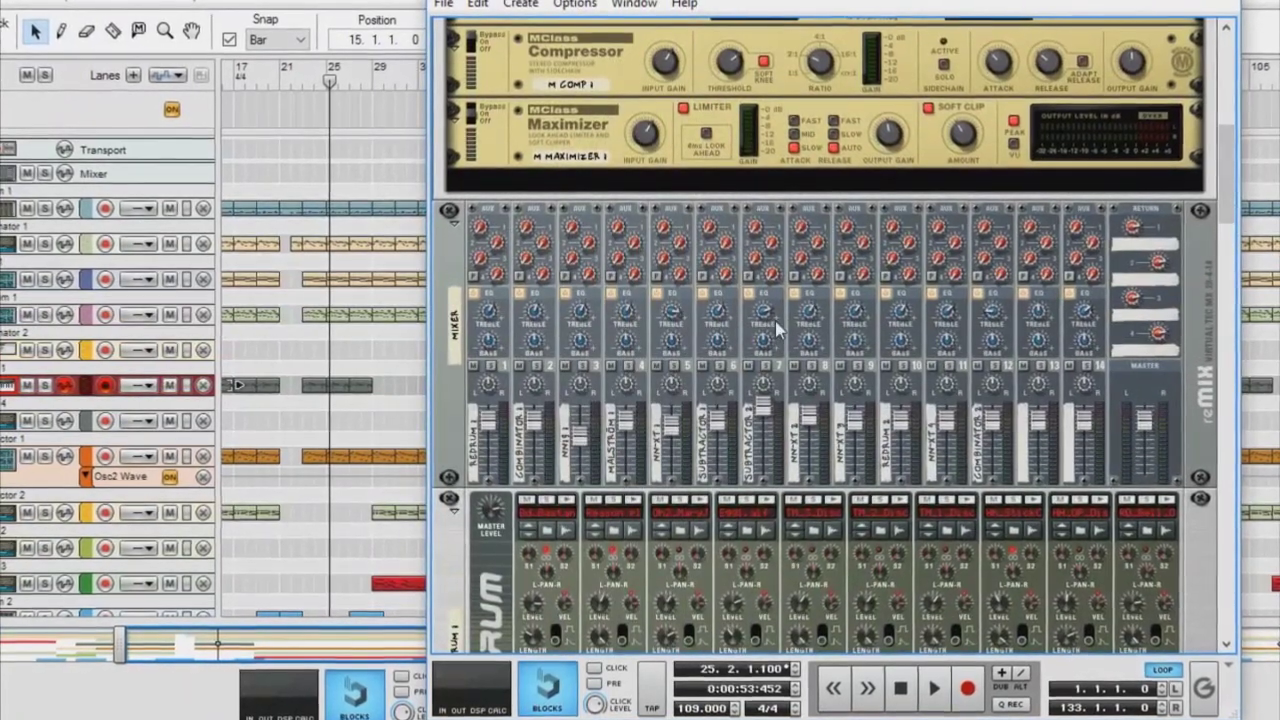
Select the M100 Perc NN-XT, view the list of devices that can be created, and close it without creating one
left_click_drag(1234, 195, 1237, 305)
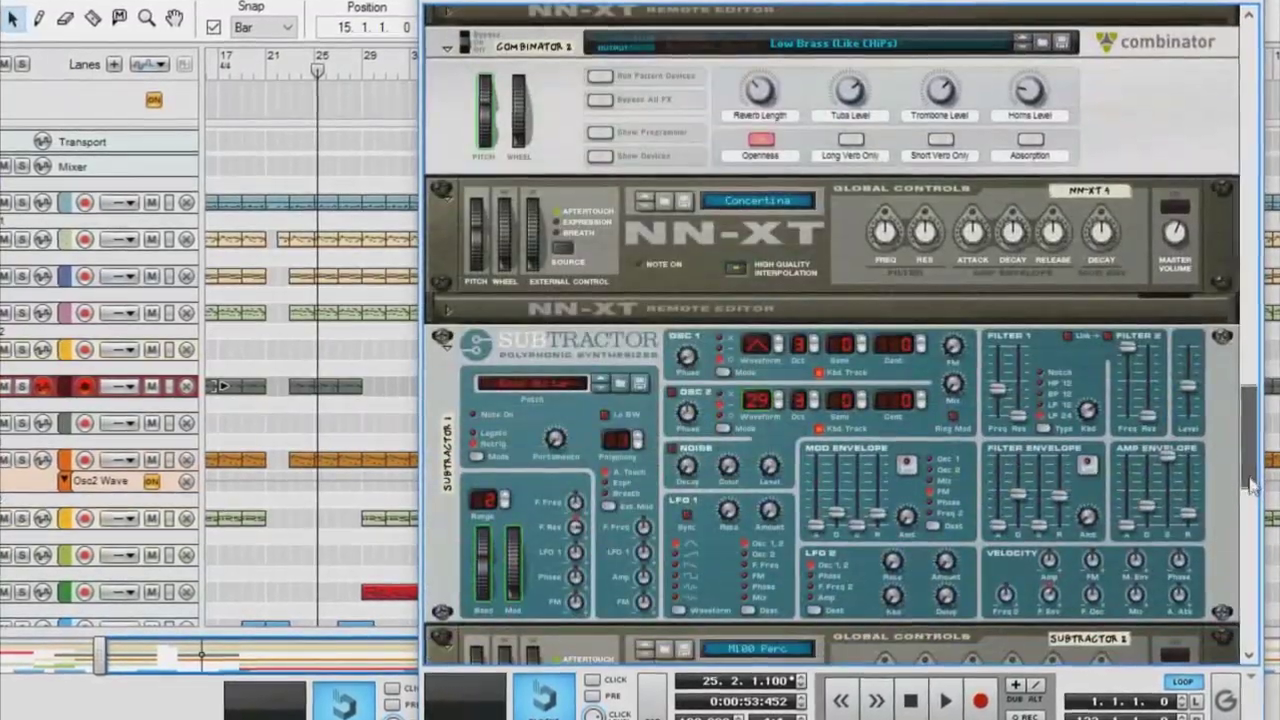
left_click_drag(1253, 485, 1245, 523)
left_click(824, 503)
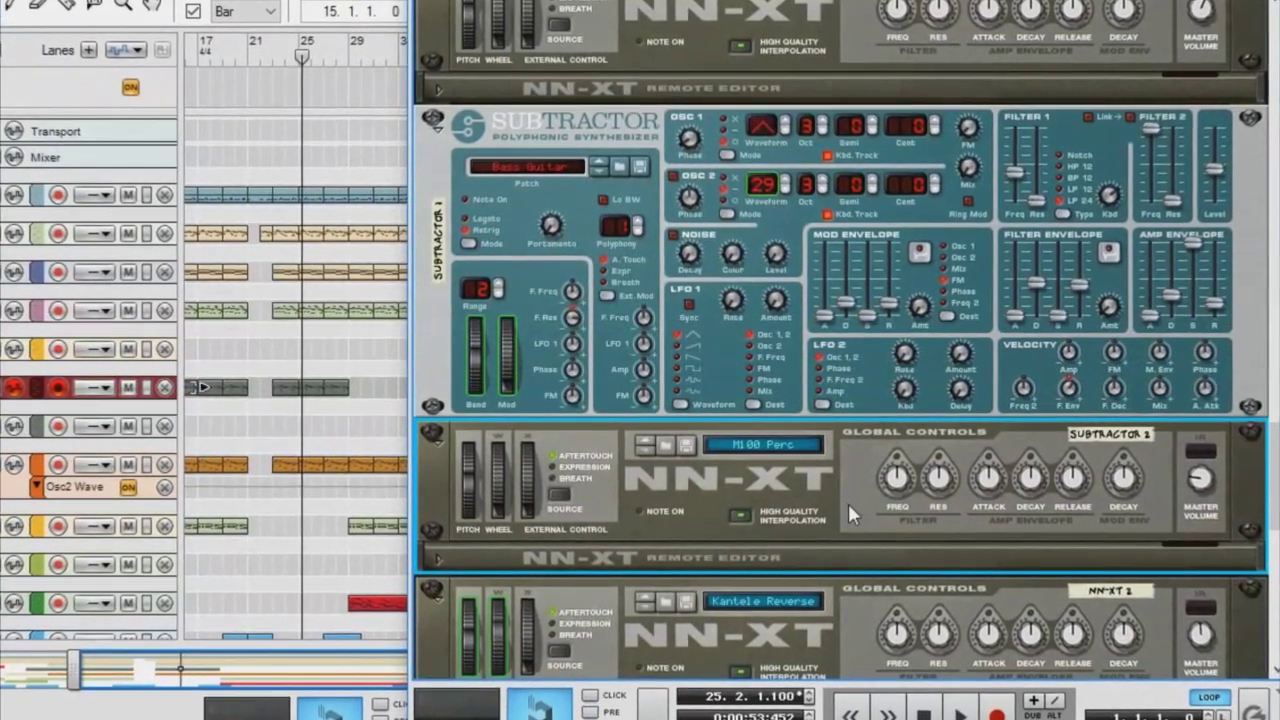
right_click(860, 505)
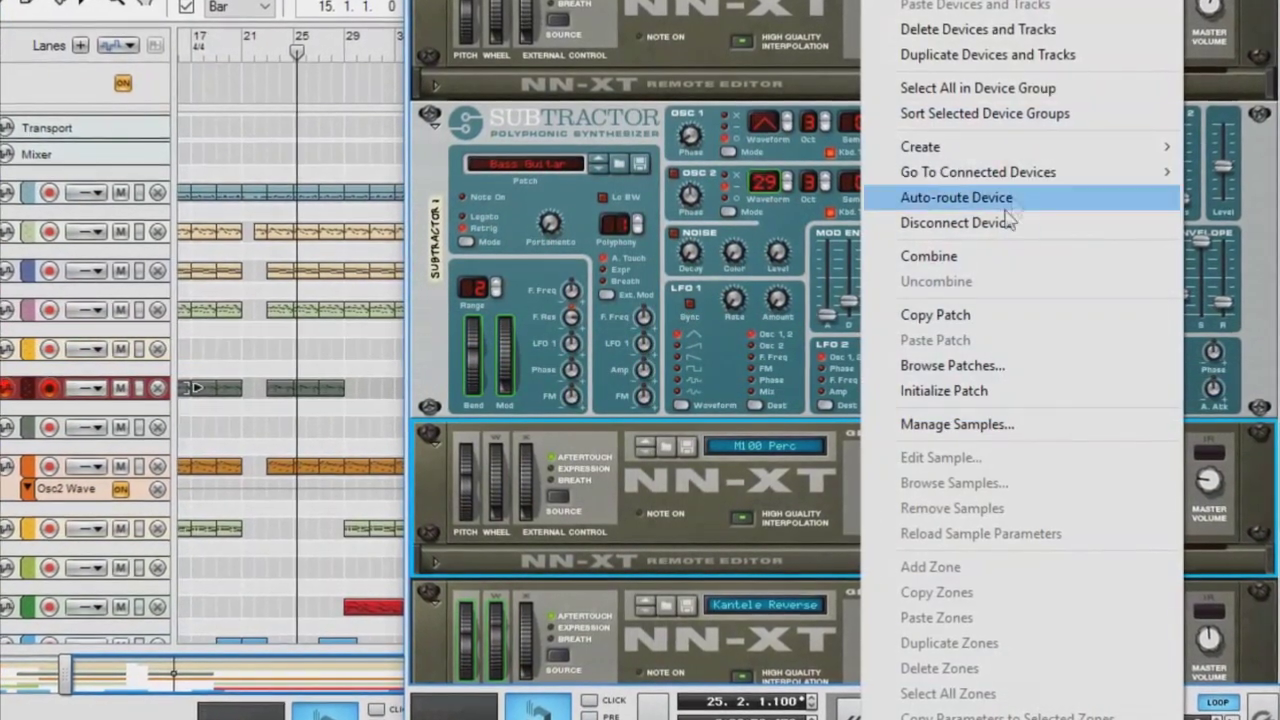
mouse_move(1036, 158)
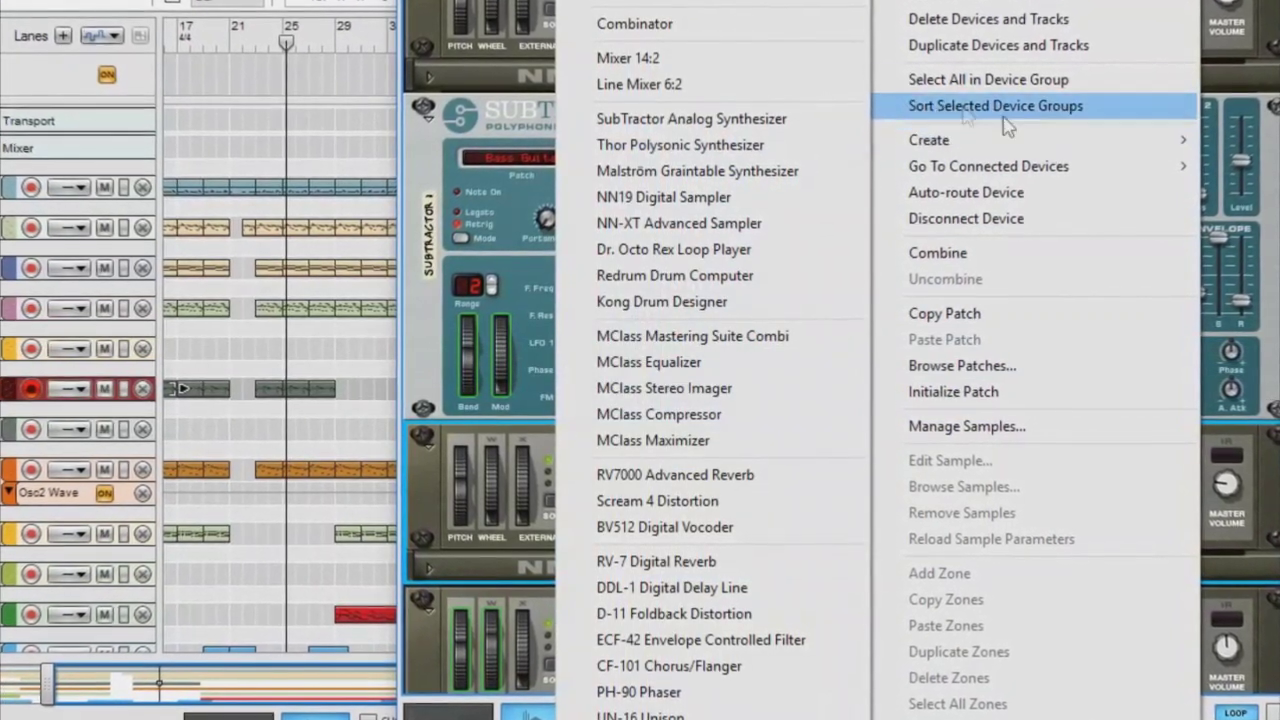
left_click(484, 184)
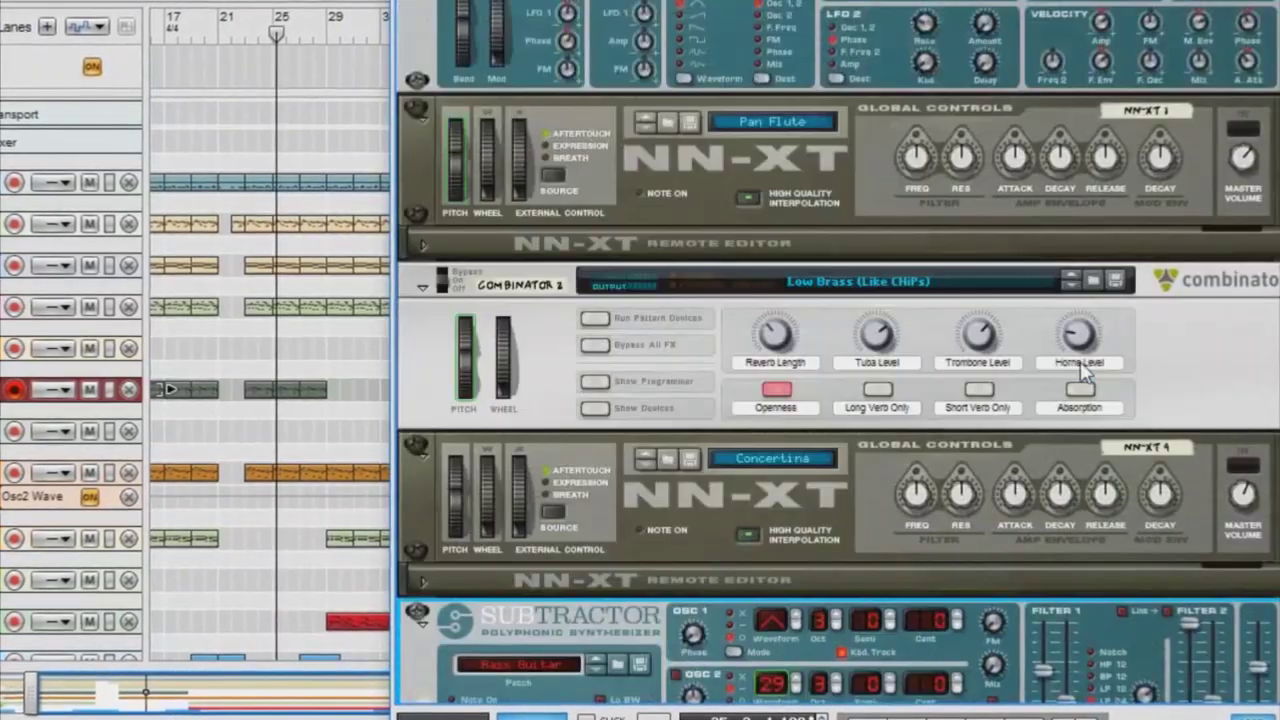
Browse the rack up from Combinator 2 to the MClass Mastering Suite
scroll(1080, 372, "up", 5)
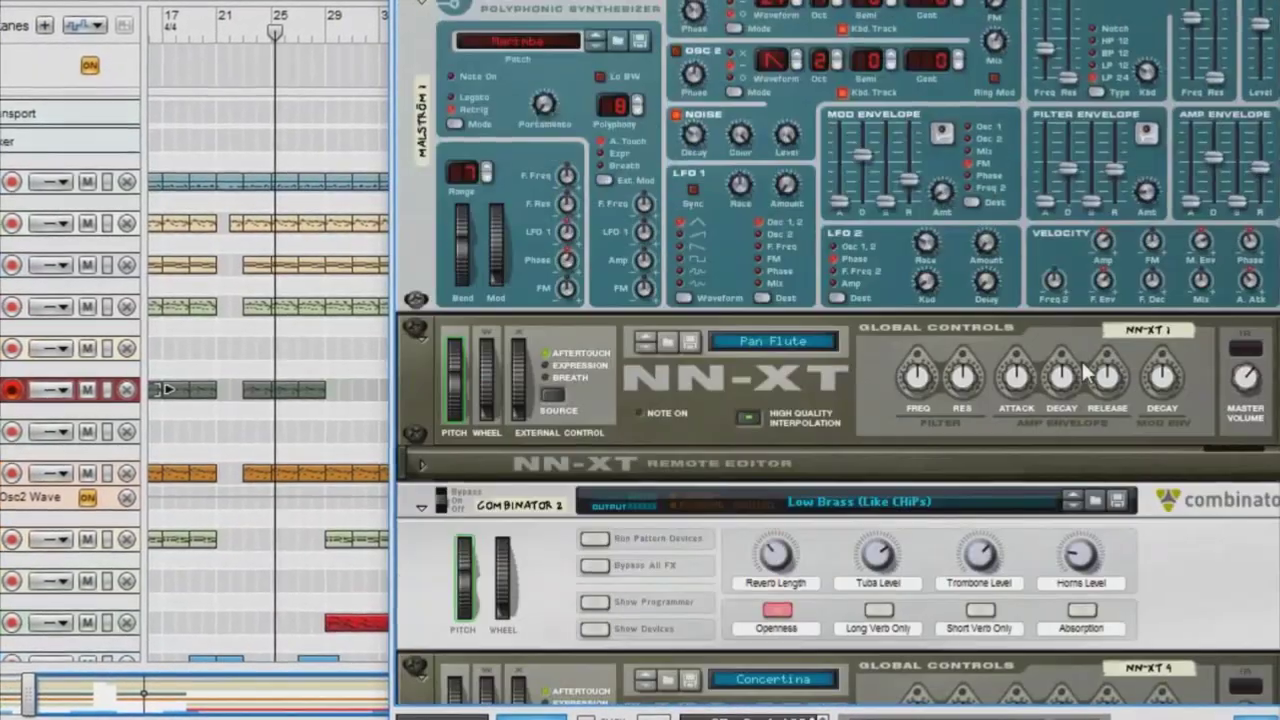
scroll(935, 375, "up", 15)
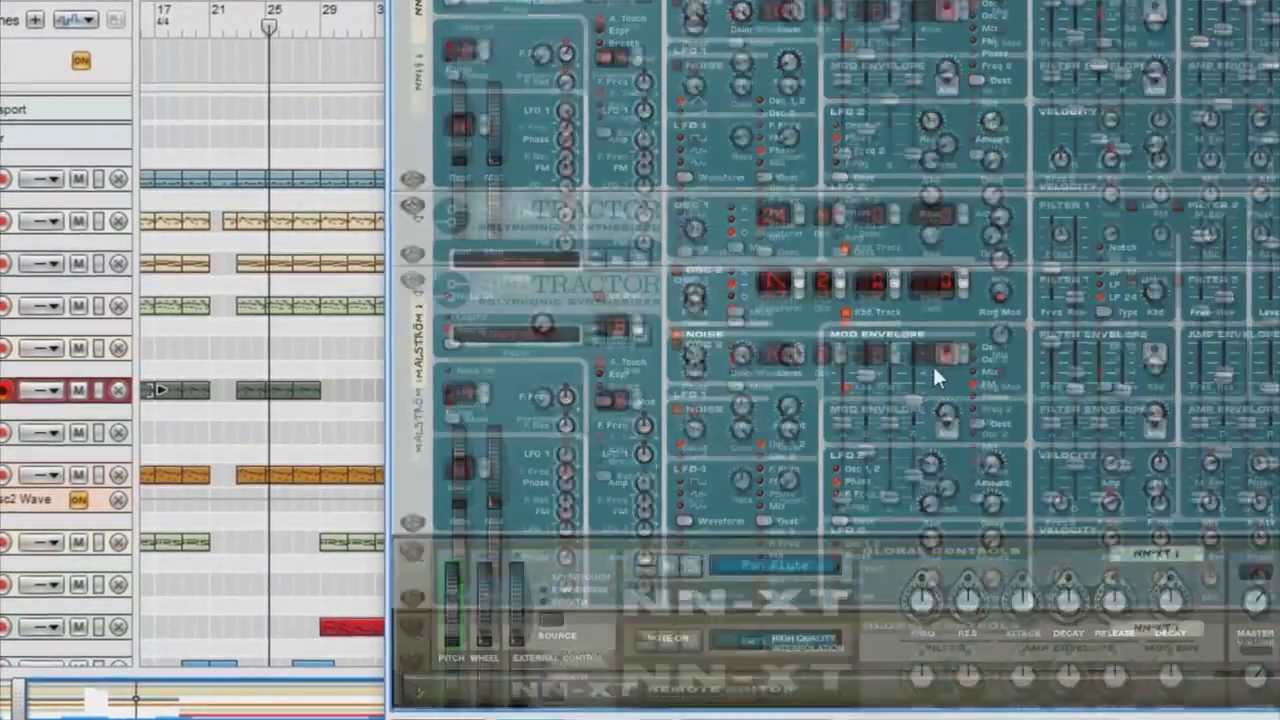
scroll(944, 364, "up", 15)
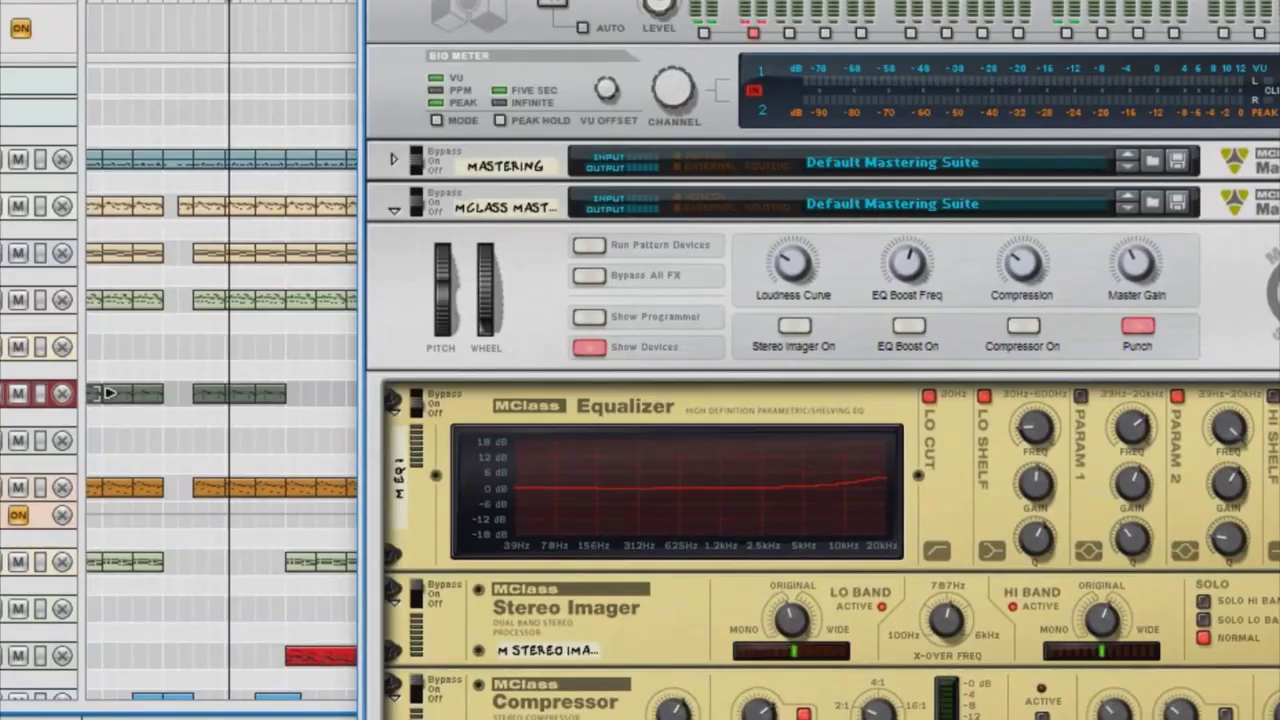
Look through the rack from the MClass devices and mixer past Redrum 1, the SubTractors and NN-XTs to Redrum 2
scroll(820, 450, "down", 10)
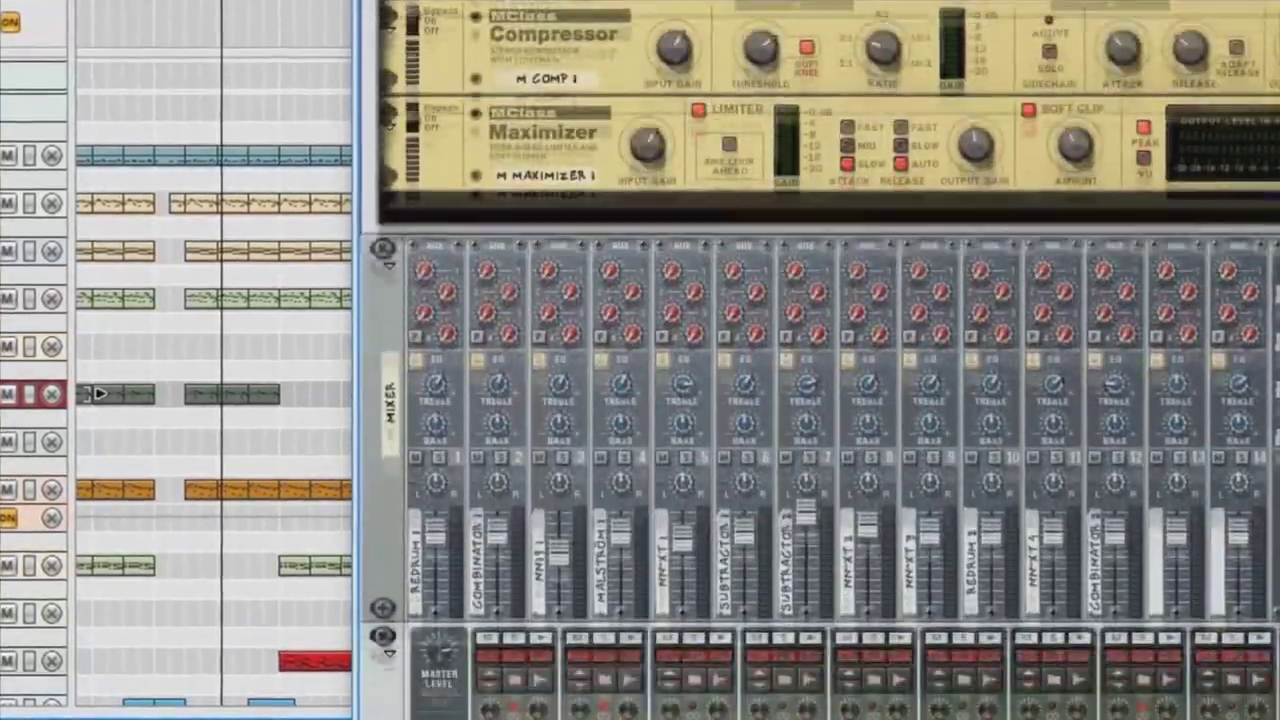
scroll(820, 420, "down", 10)
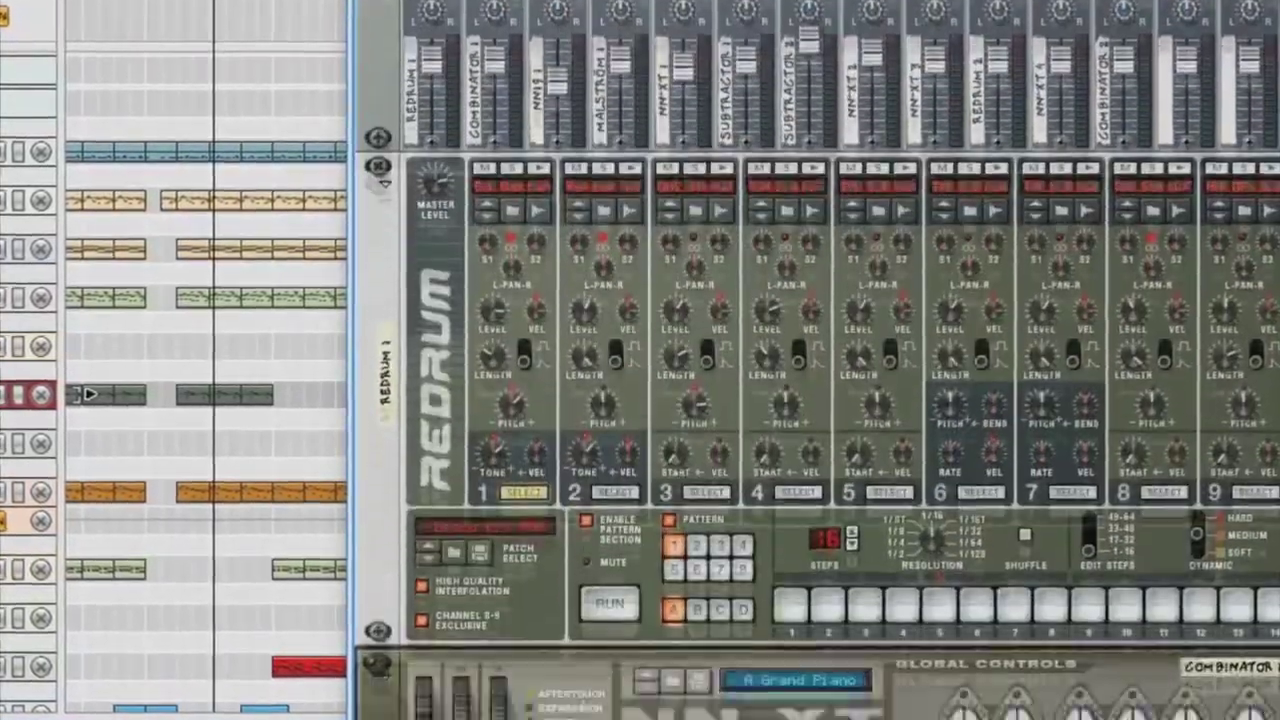
scroll(820, 420, "down", 10)
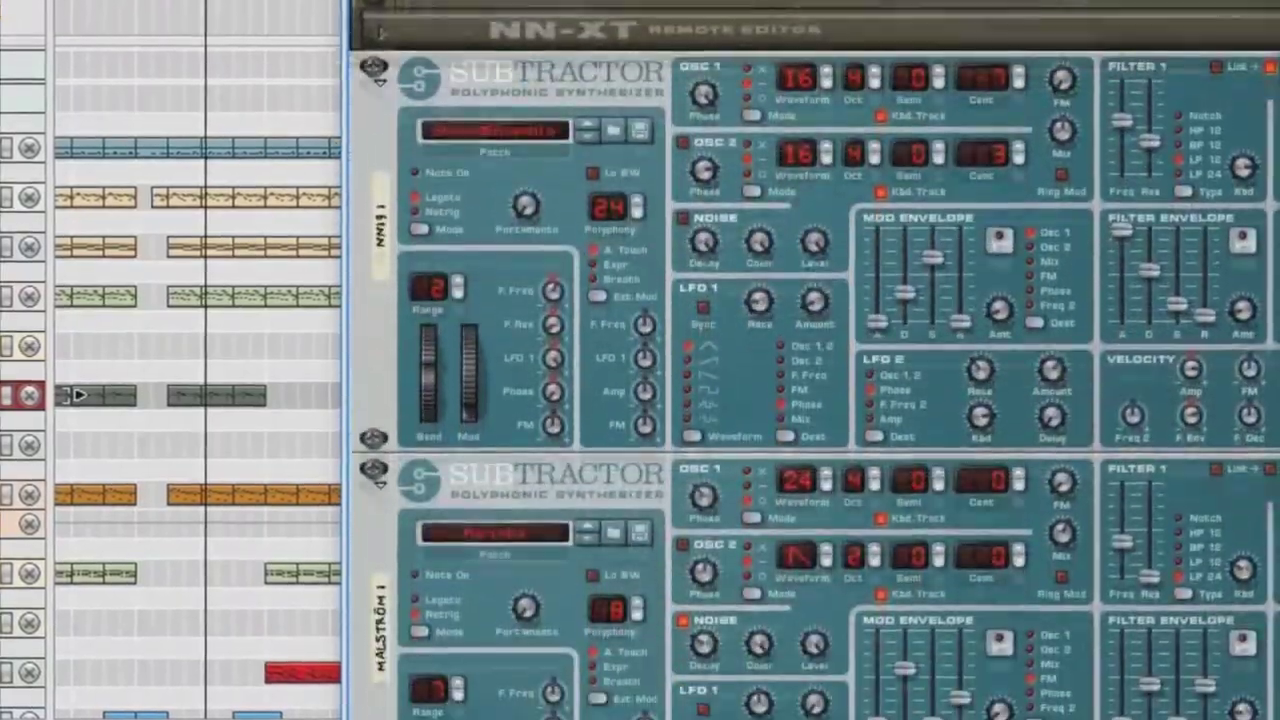
scroll(820, 420, "down", 10)
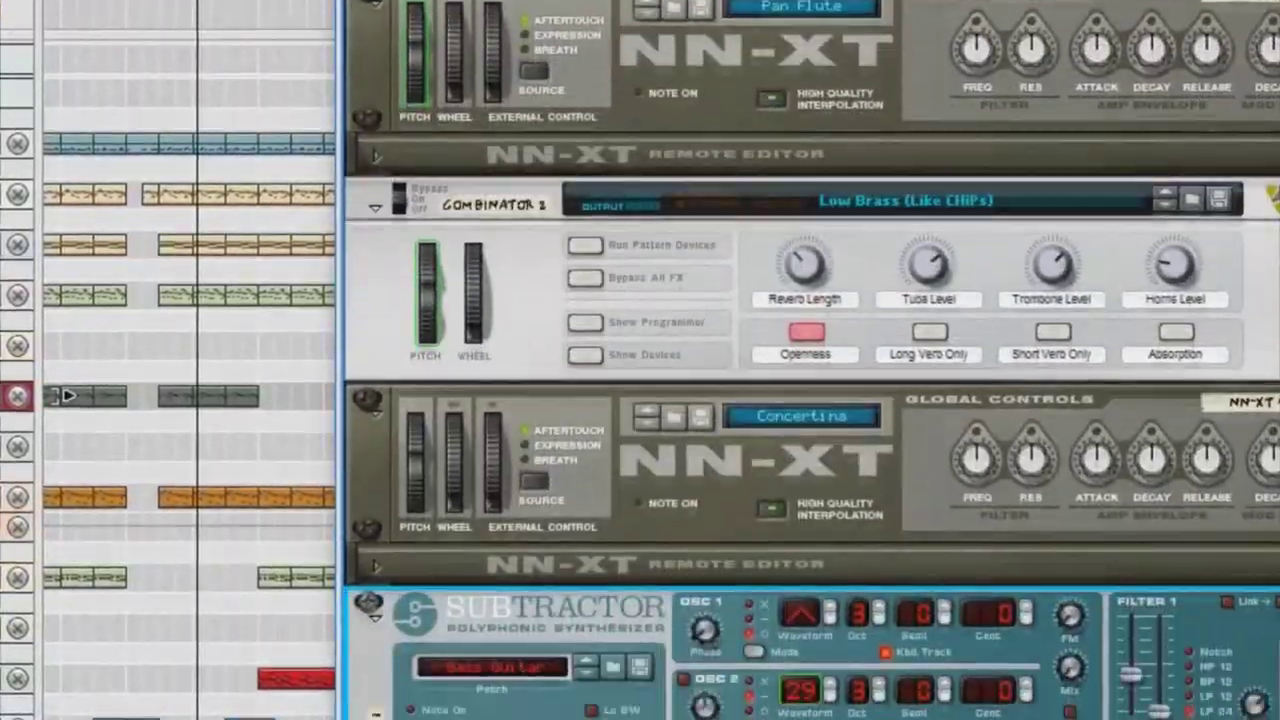
scroll(820, 420, "down", 10)
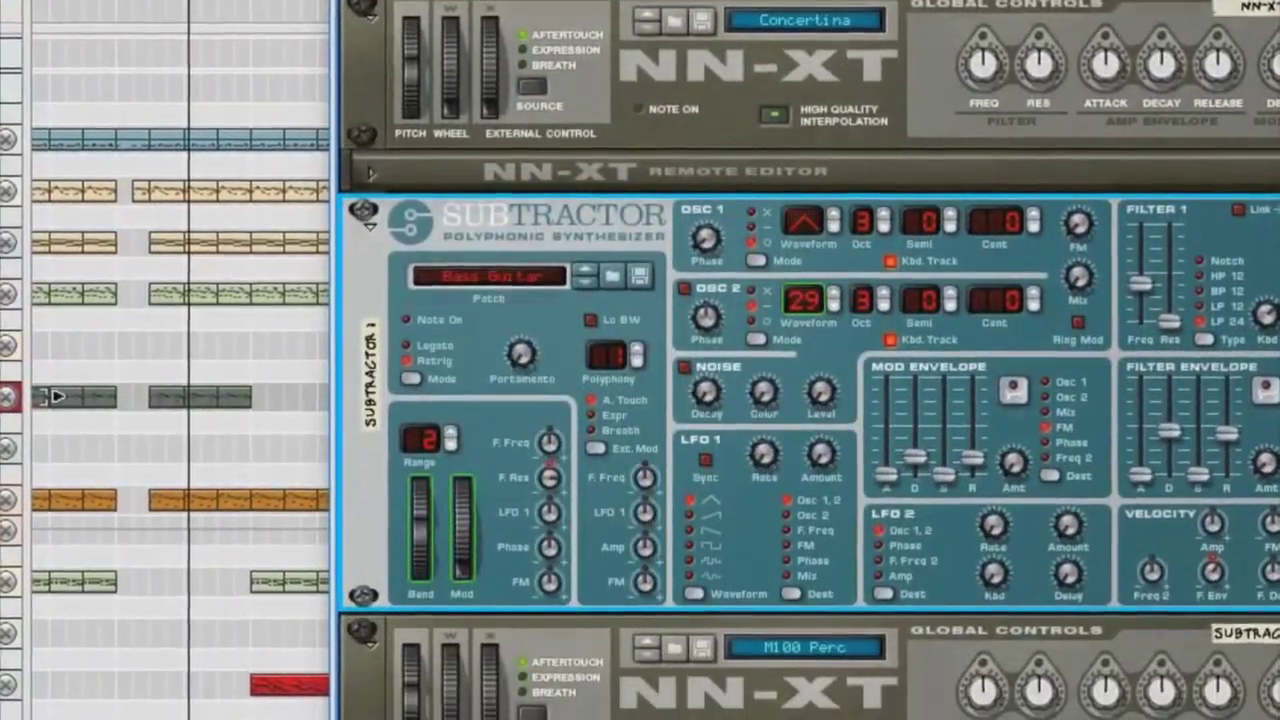
scroll(820, 420, "down", 10)
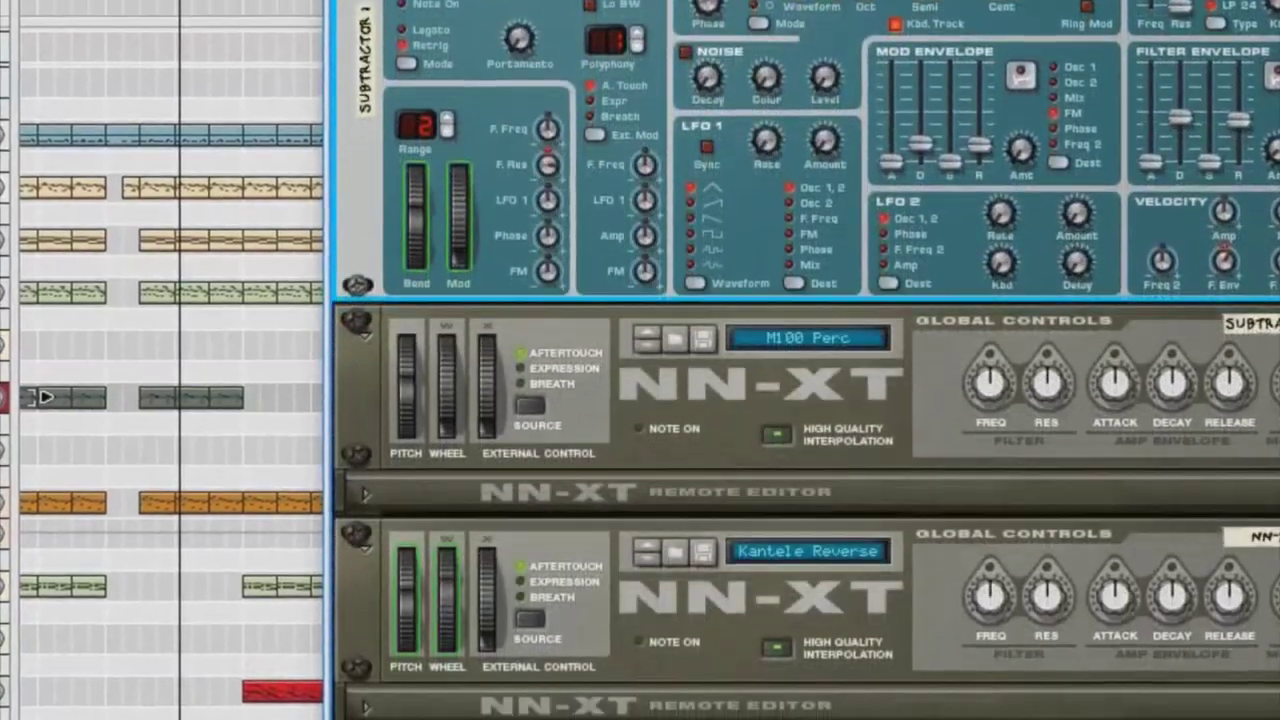
scroll(820, 420, "down", 10)
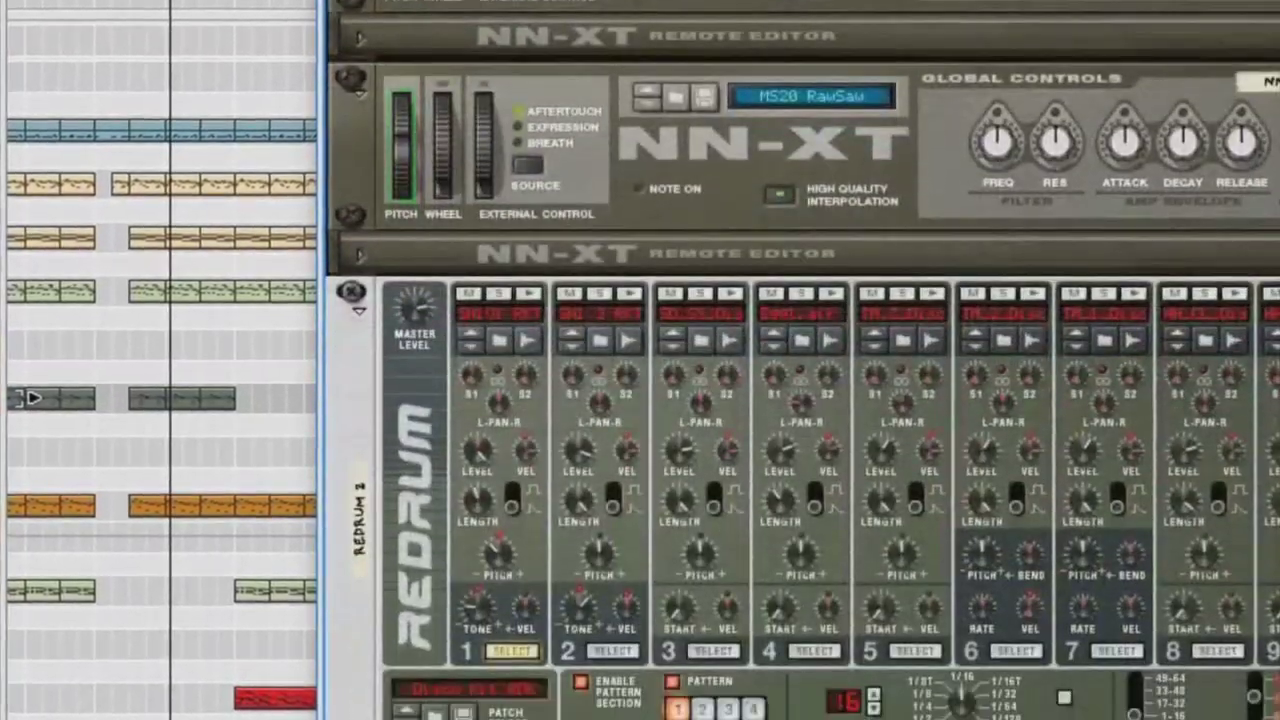
scroll(820, 420, "down", 2)
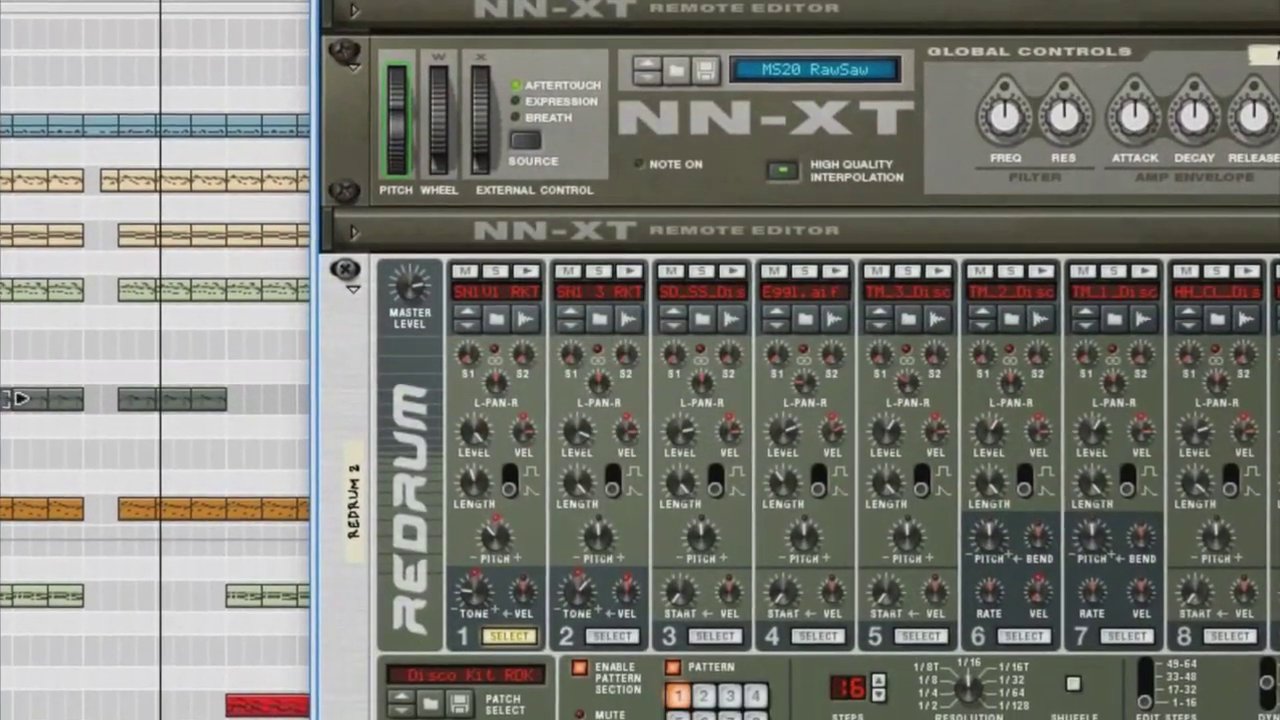
scroll(820, 420, "down", 5)
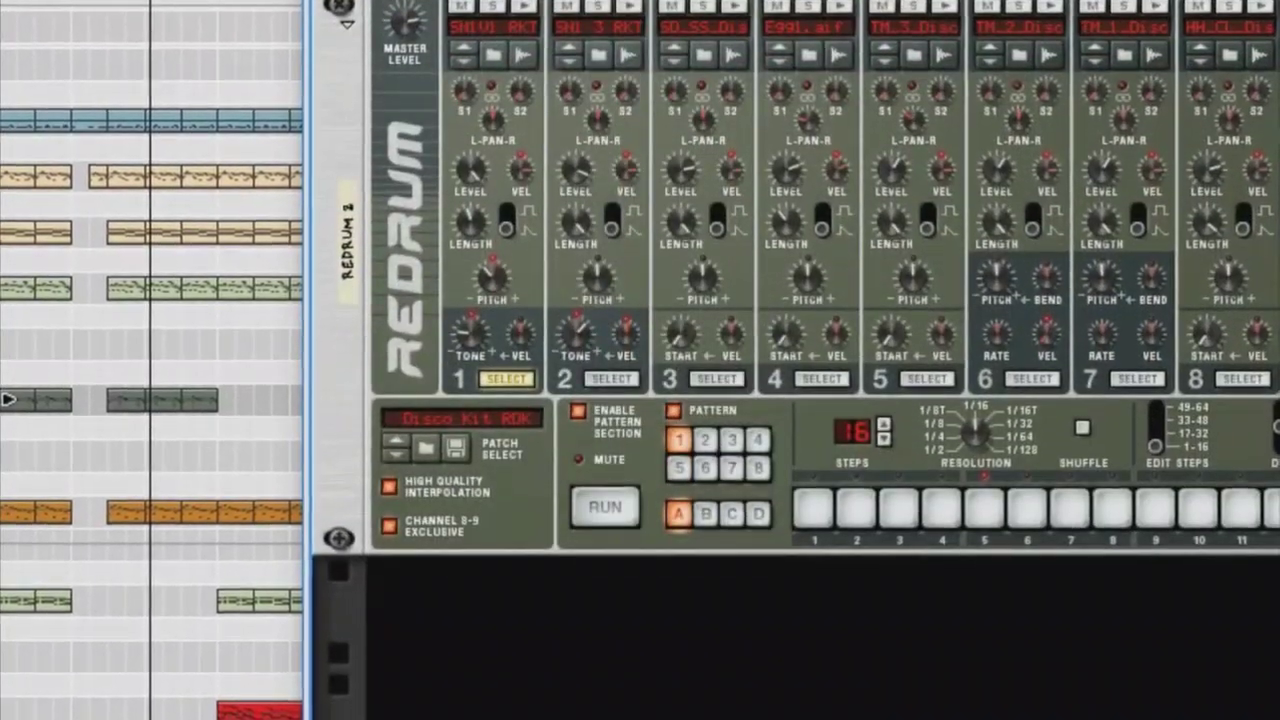
Look back over the NN-XT samplers and SubTractor 1 in the rack, and return to the sequencer arrangement
scroll(820, 420, "up", 8)
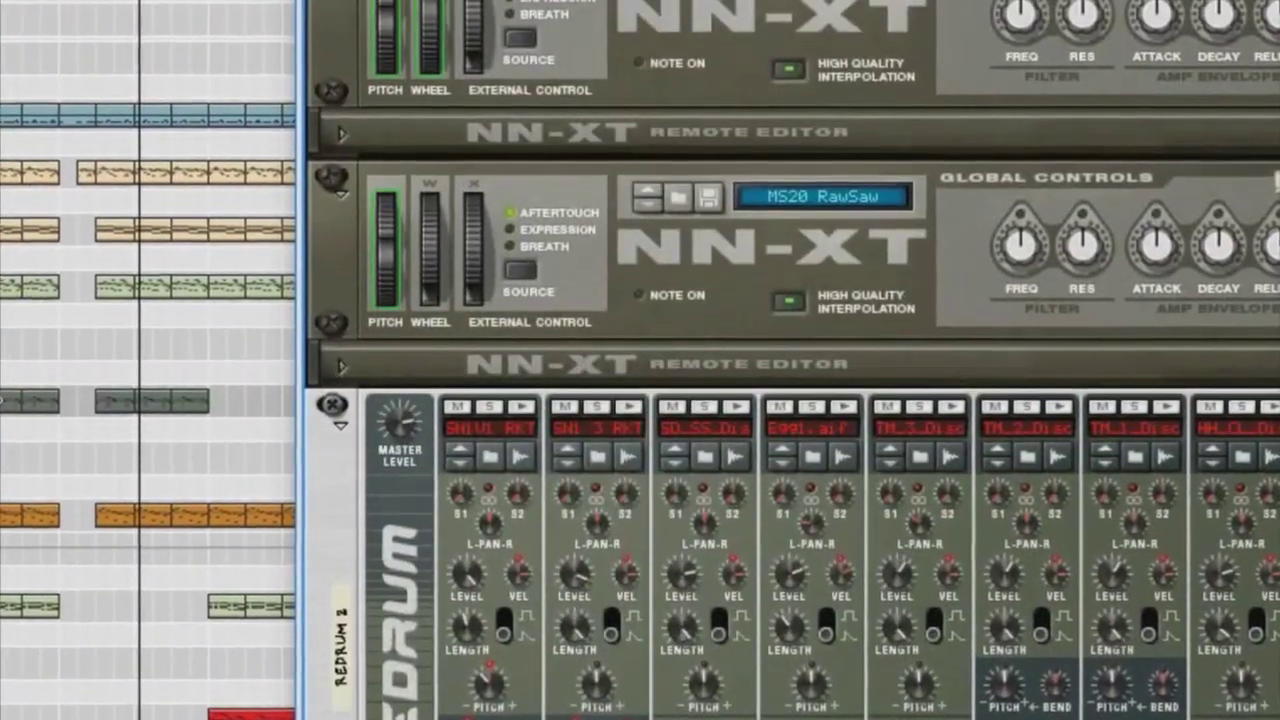
scroll(820, 420, "up", 6)
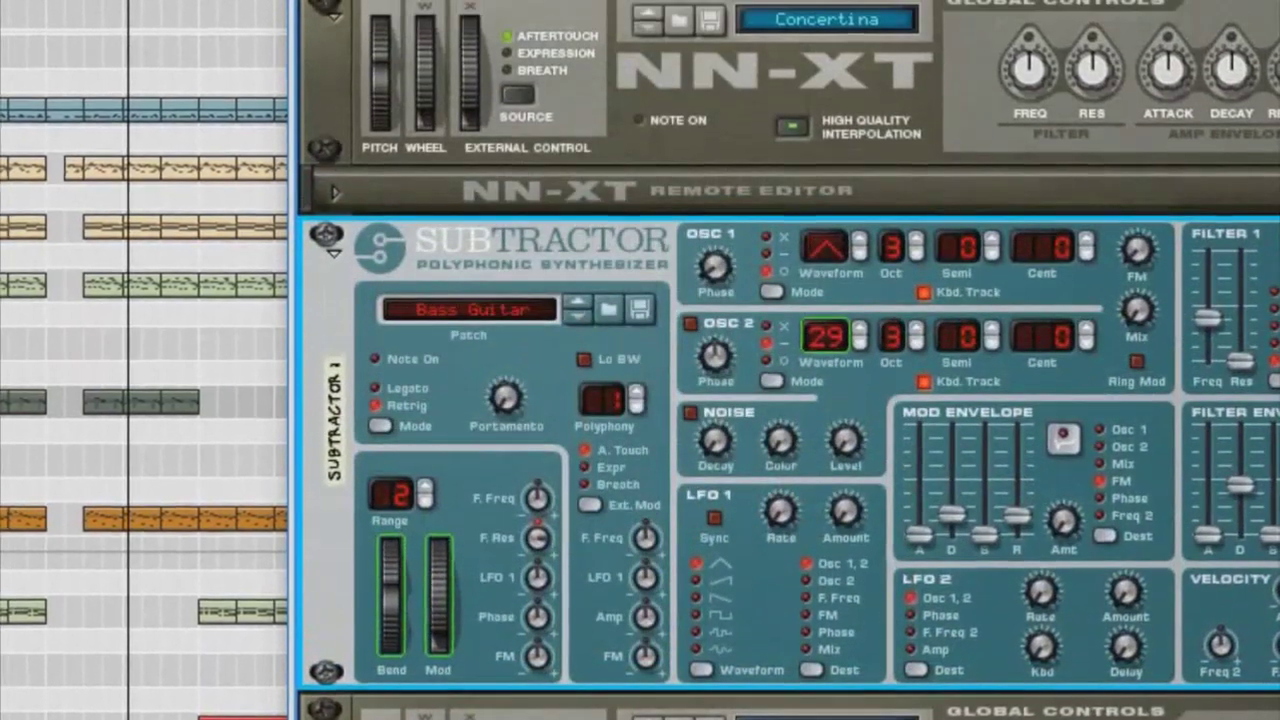
scroll(820, 420, "up", 5)
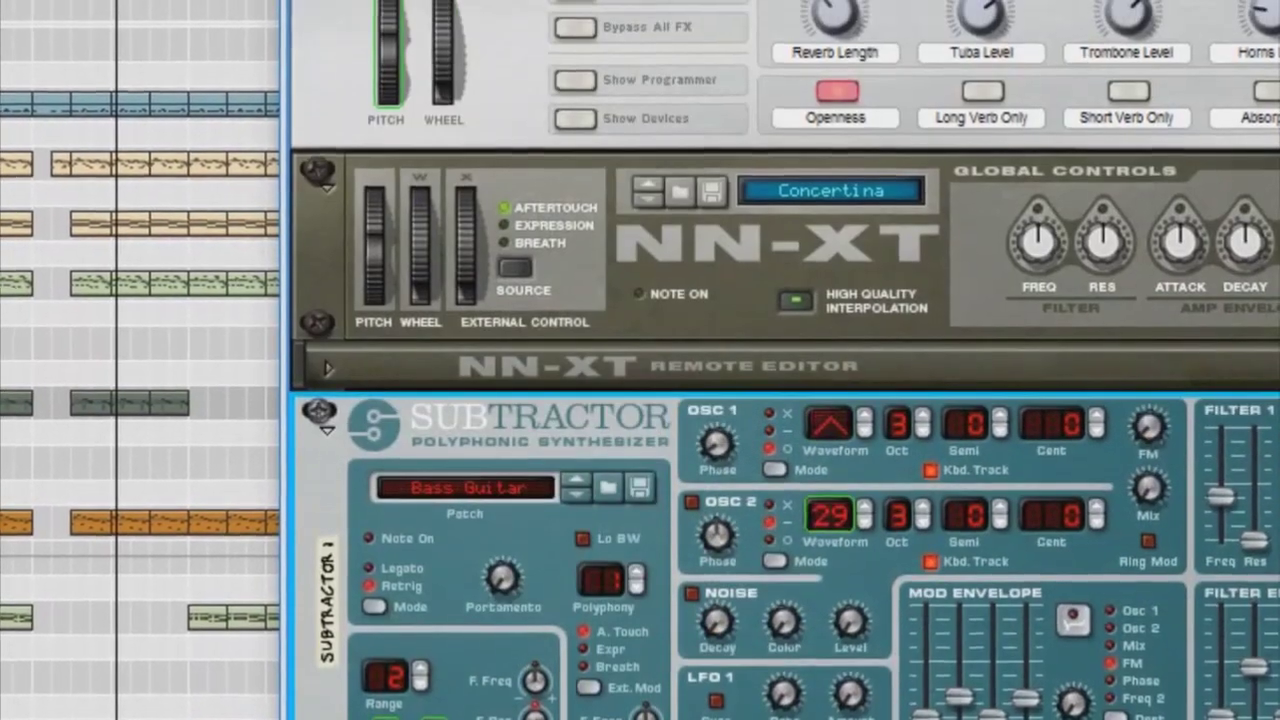
scroll(820, 420, "up", 1)
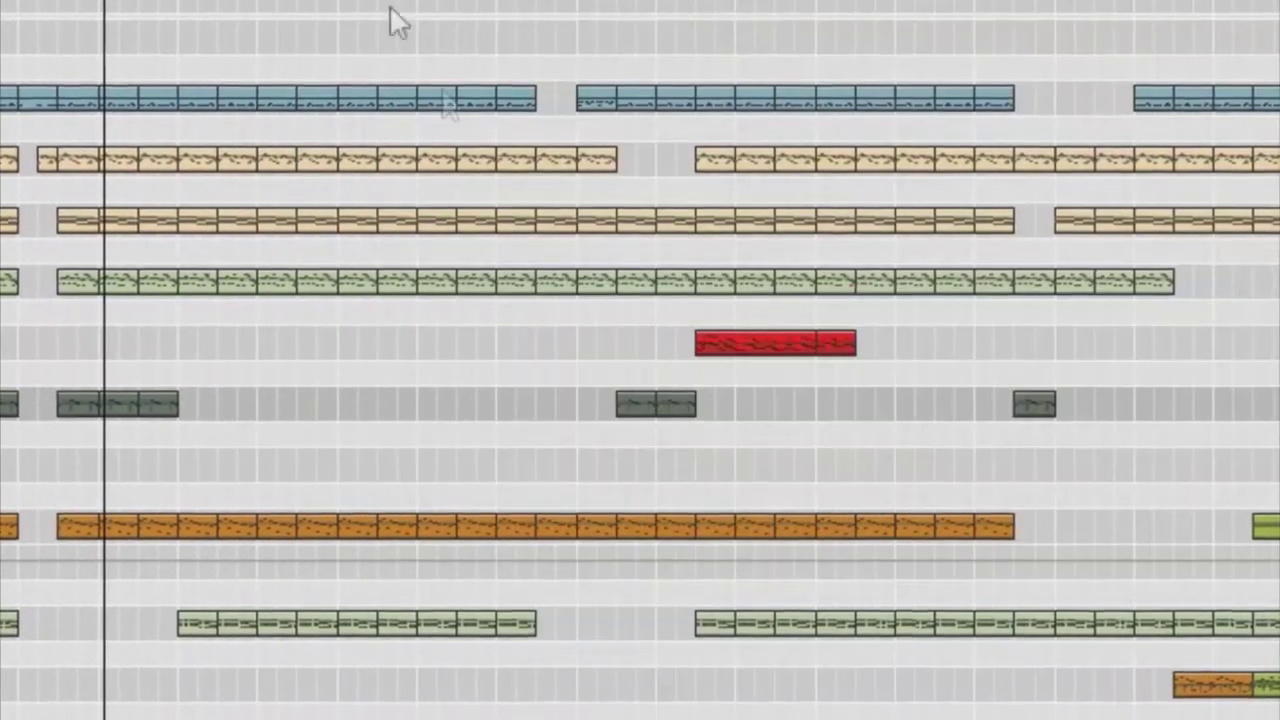
Move the playhead back and forth between the section boundaries to examine where the arrangement's clips start and stop
scroll(674, 427, "down", 1)
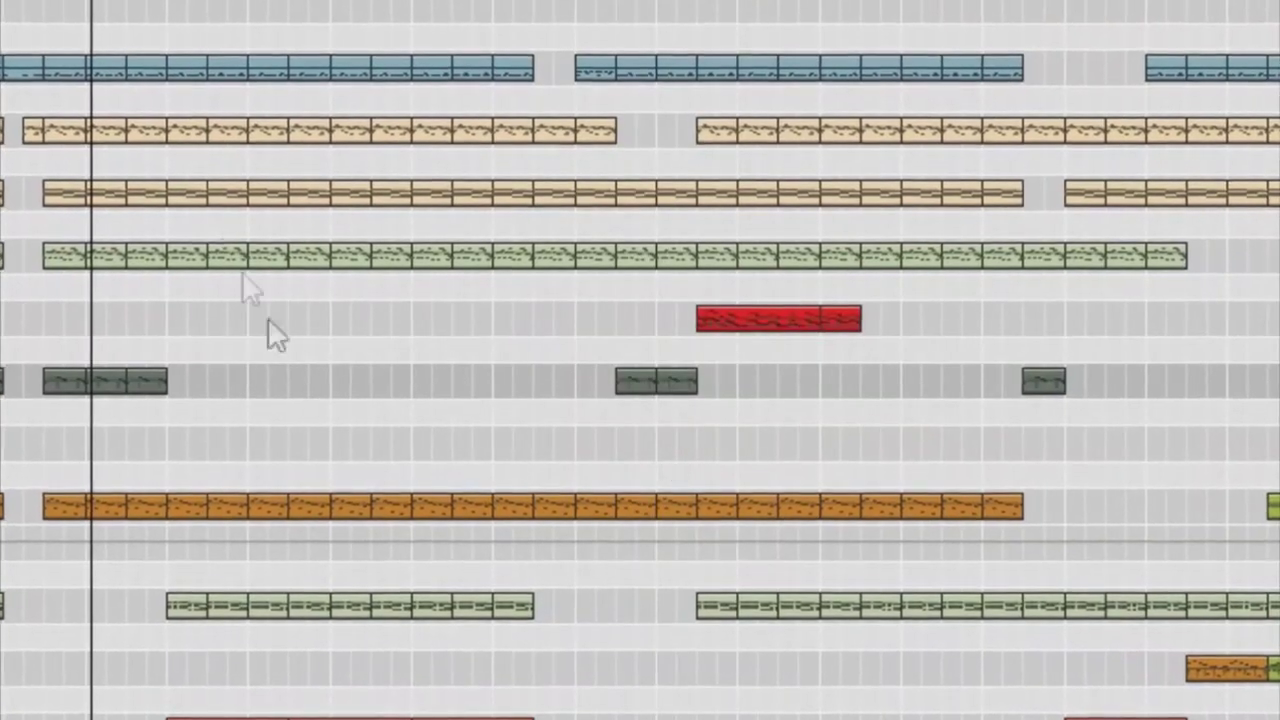
left_click_drag(84, 2, 532, 2)
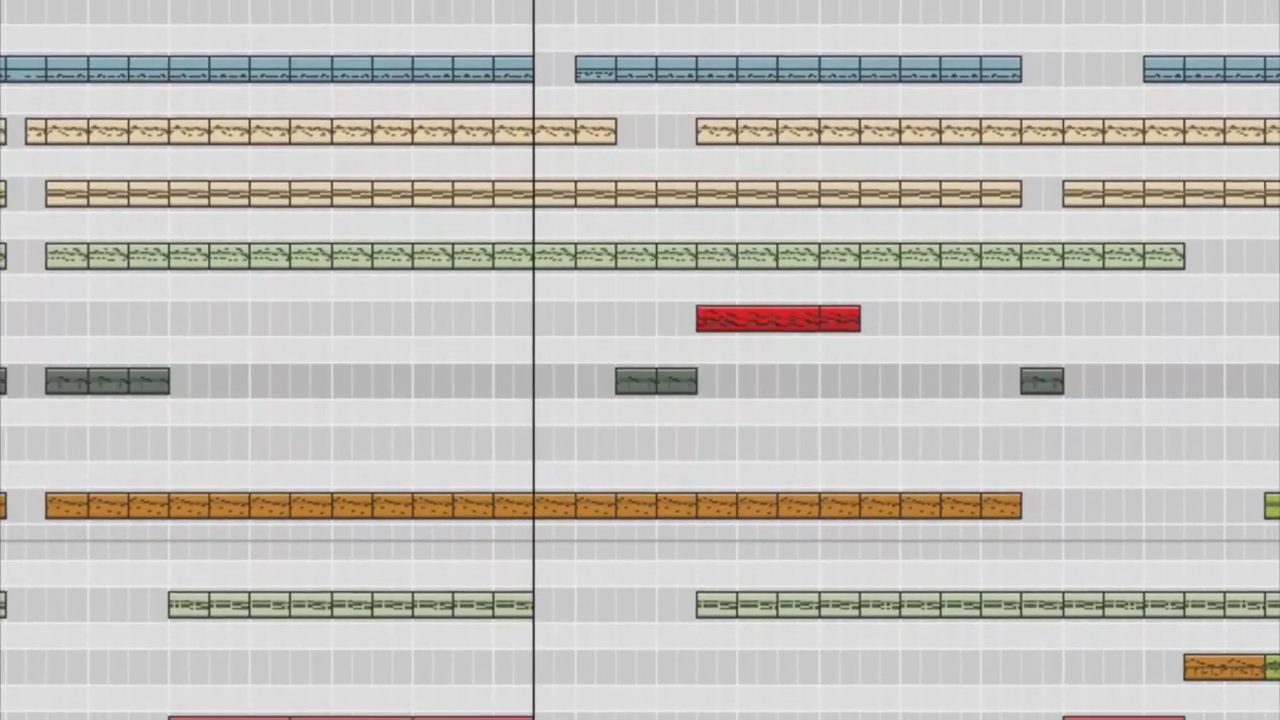
left_click(152, 2)
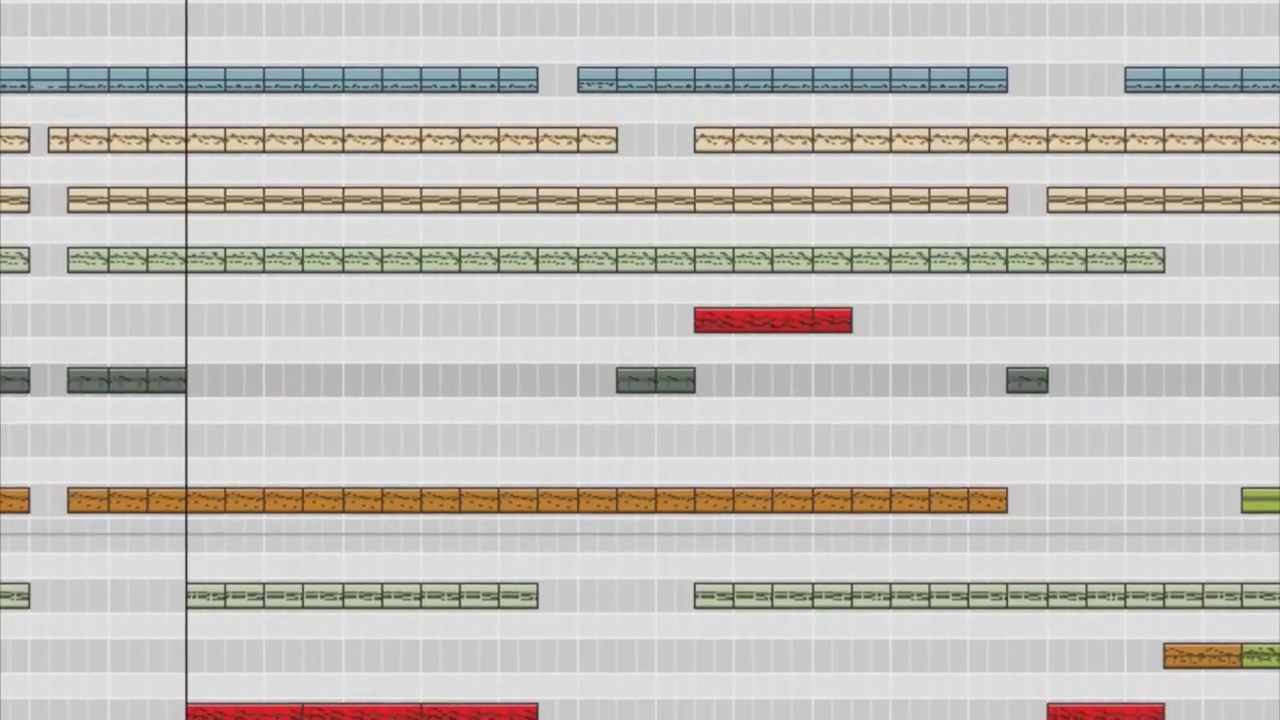
left_click_drag(478, 2, 537, 10)
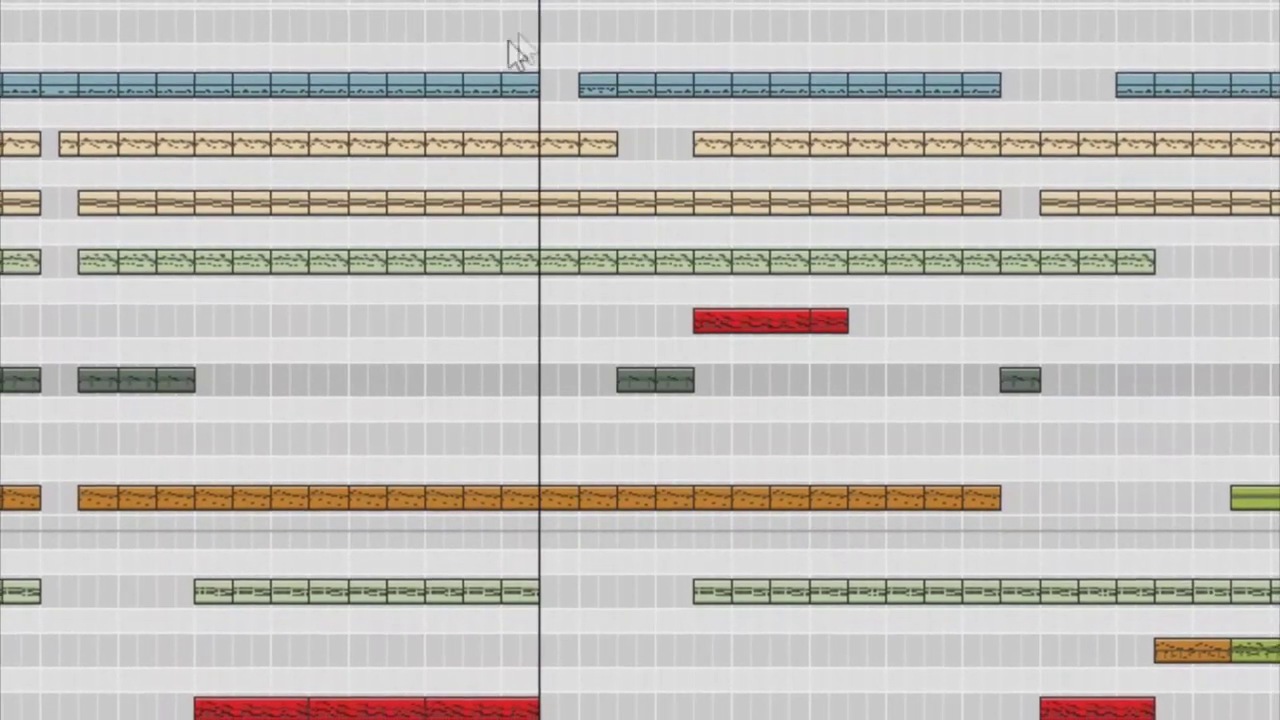
left_click(196, 2)
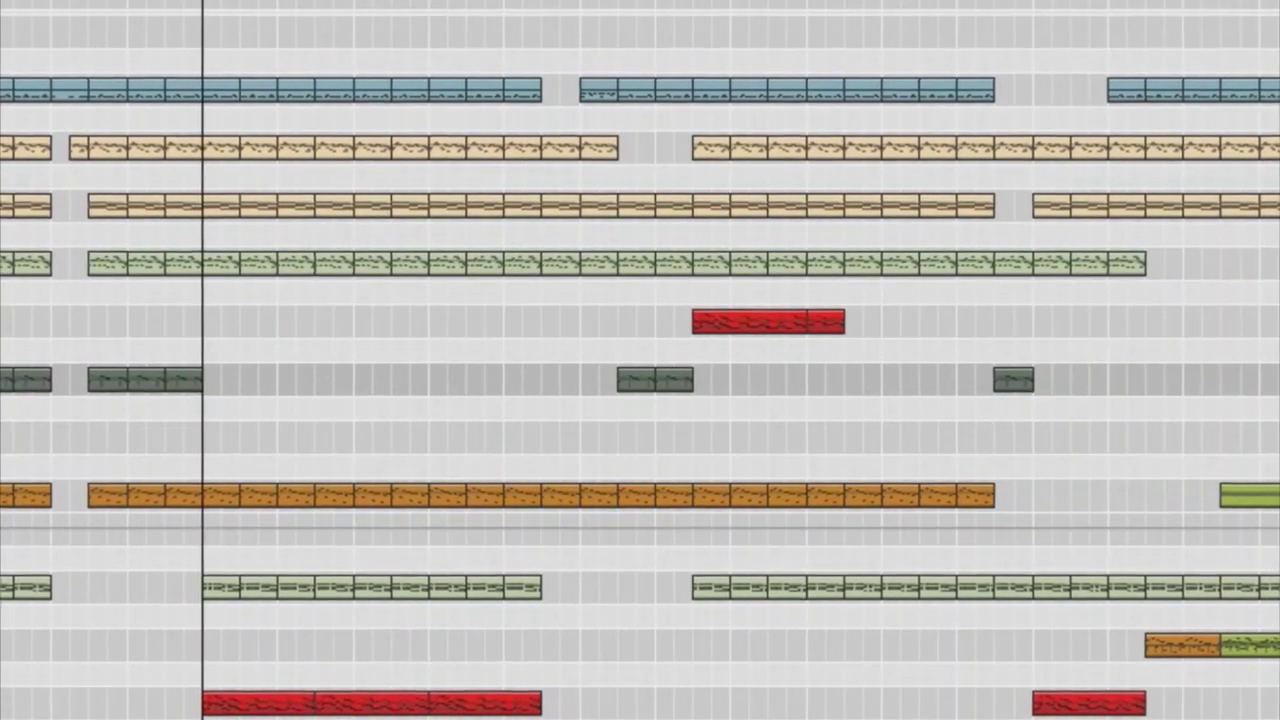
left_click_drag(385, 3, 543, 66)
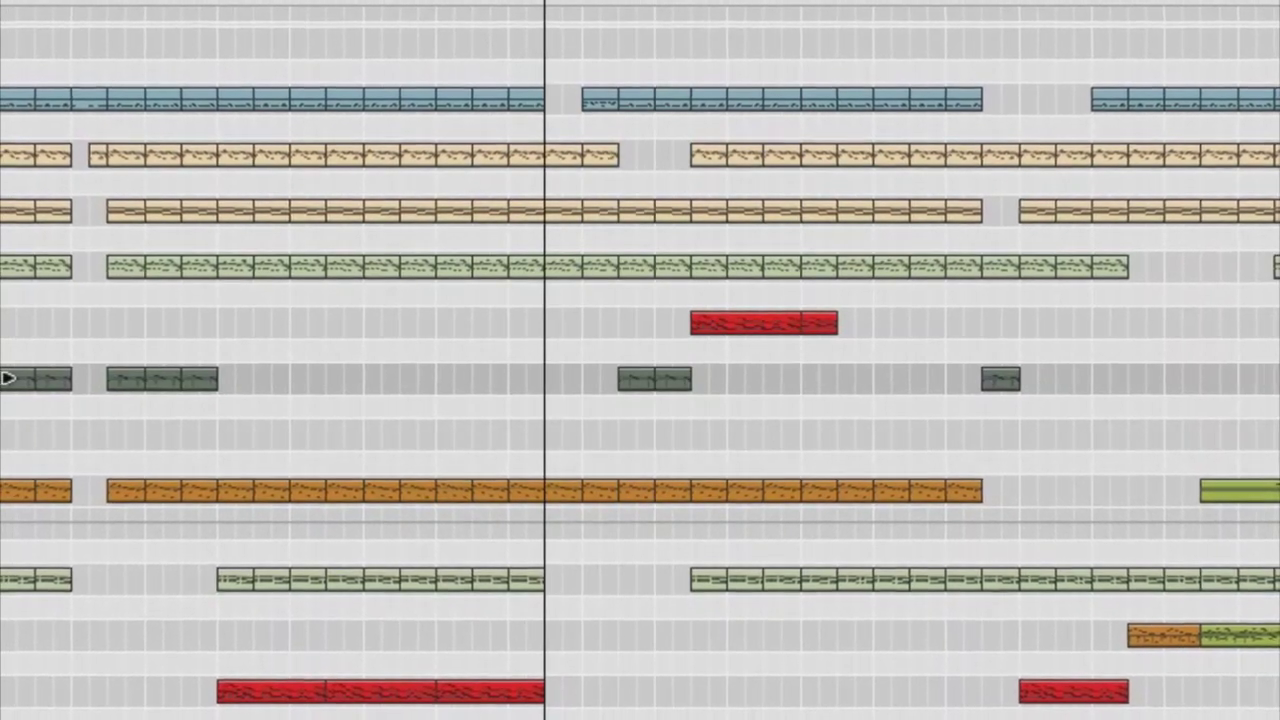
left_click(220, 2)
left_click_drag(223, 2, 543, 94)
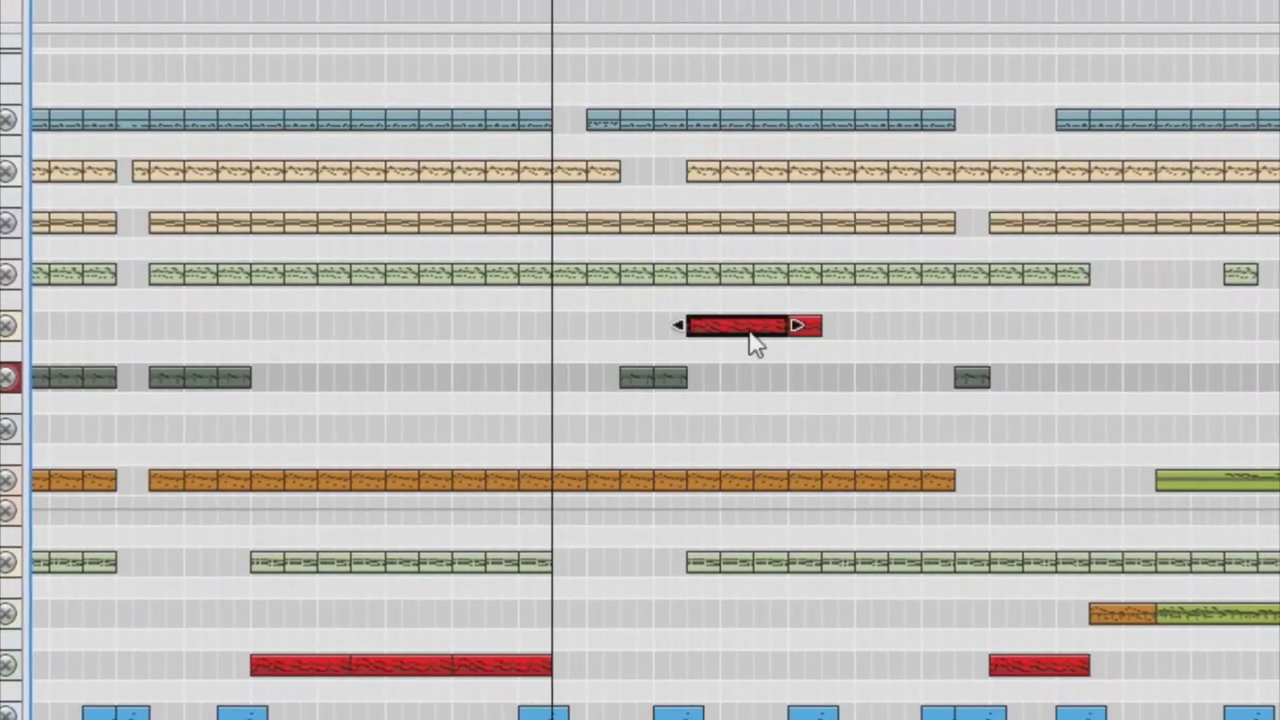
Place the playhead at bar 55, the start of the red clip, and open that clip to examine its notes
left_click(687, 3)
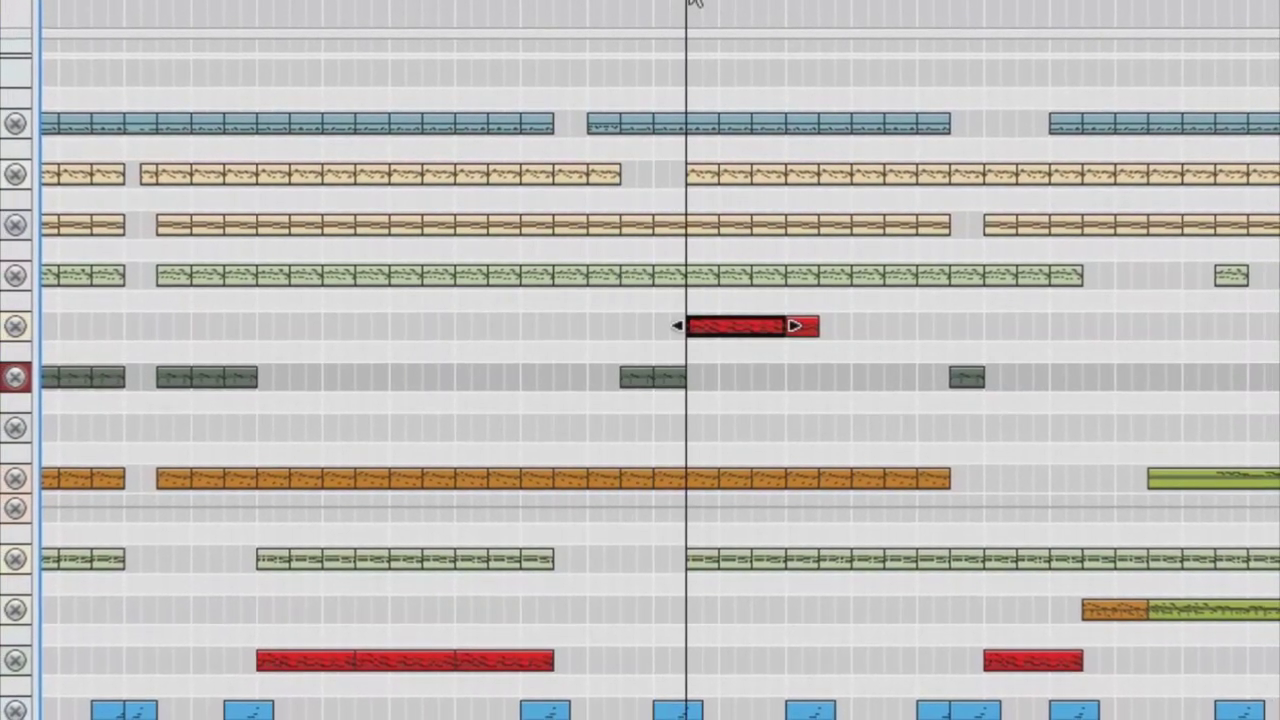
key("h")
key("h")
key("h")
key("h")
key("h")
key("h")
key("h")
key("h")
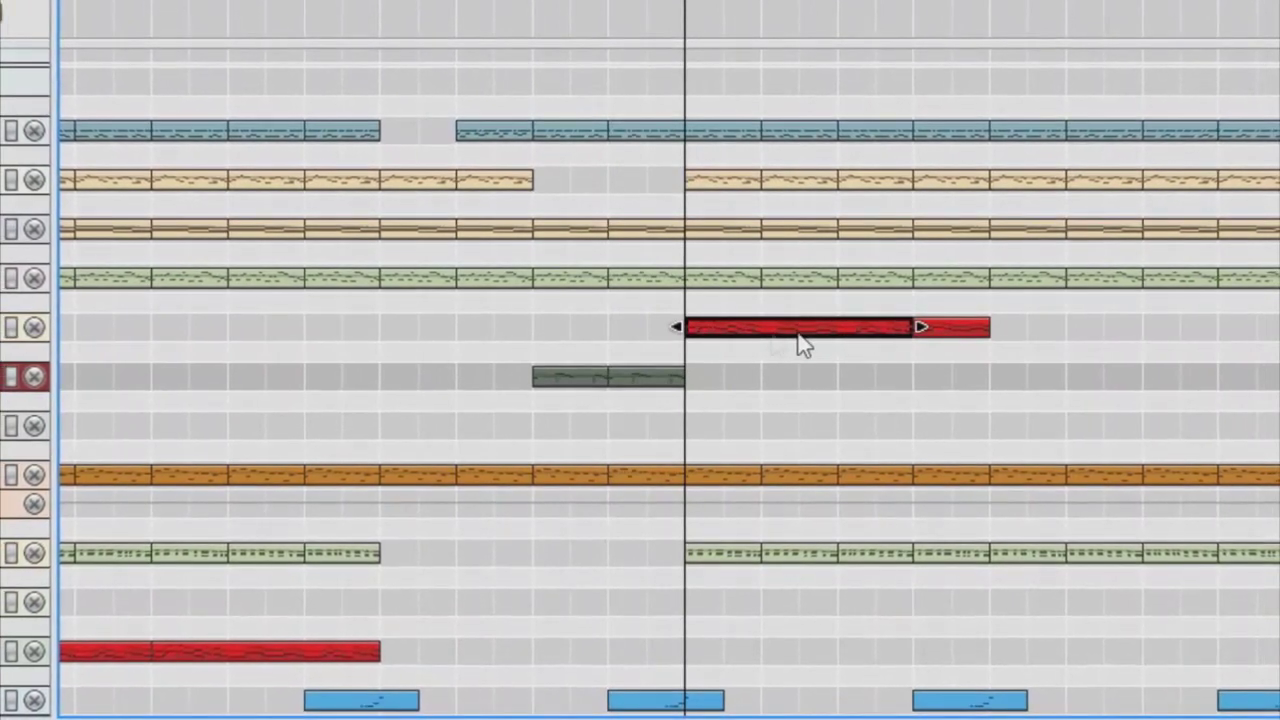
double_click(789, 334)
key("g")
key("g")
key("g")
key("g")
key("g")
key("g")
key("g")
key("g")
key("g")
key("g")
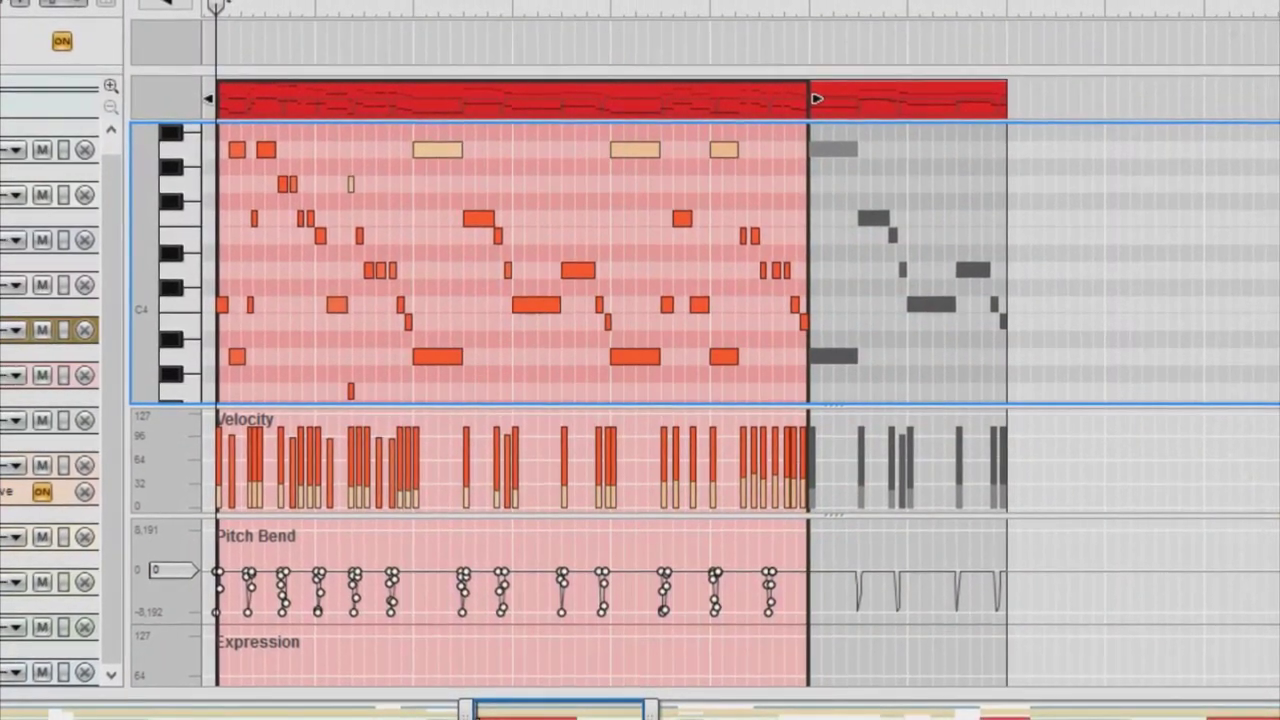
Return to the arrangement, go back to bar 1 and select the red clips at the beginning of the song
key("ctrl+e")
left_click_drag(735, 711, 80, 706)
left_click(383, 335)
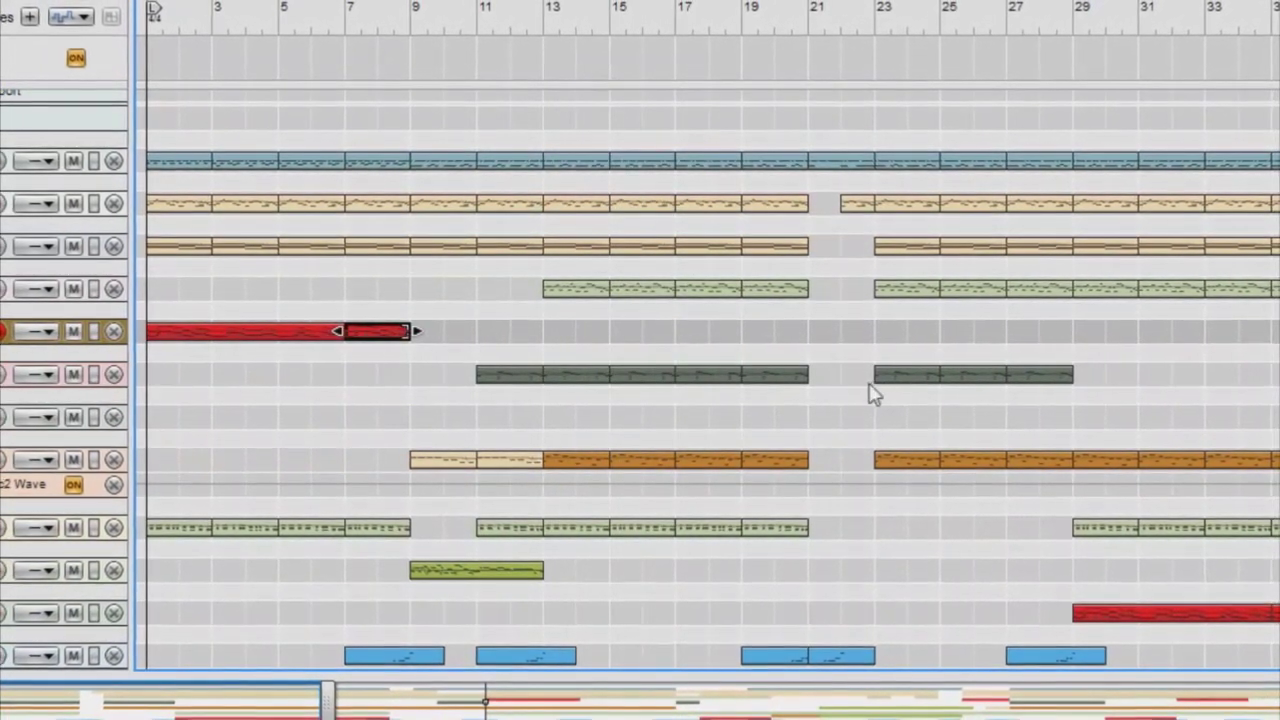
left_click(247, 335, "shift")
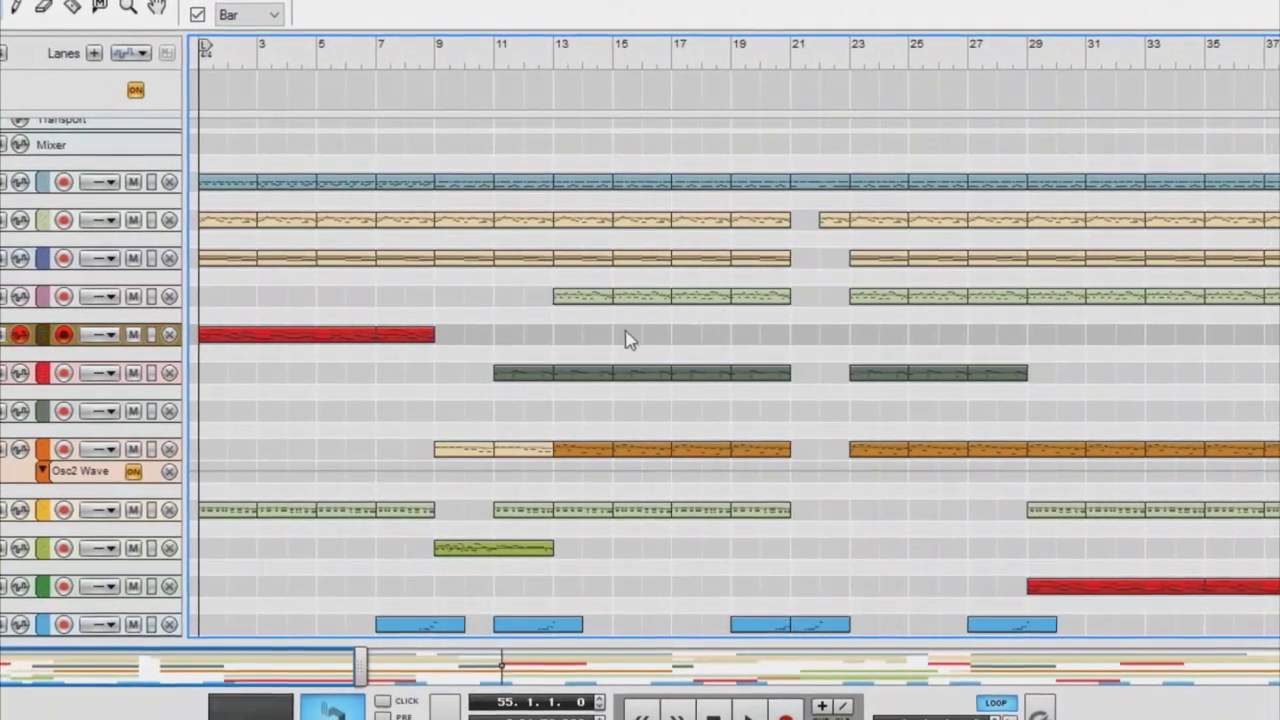
Look over the arrangement from bar 1 to past bar 81, comparing where each track's clips enter and drop out
scroll(589, 425, "down", 5)
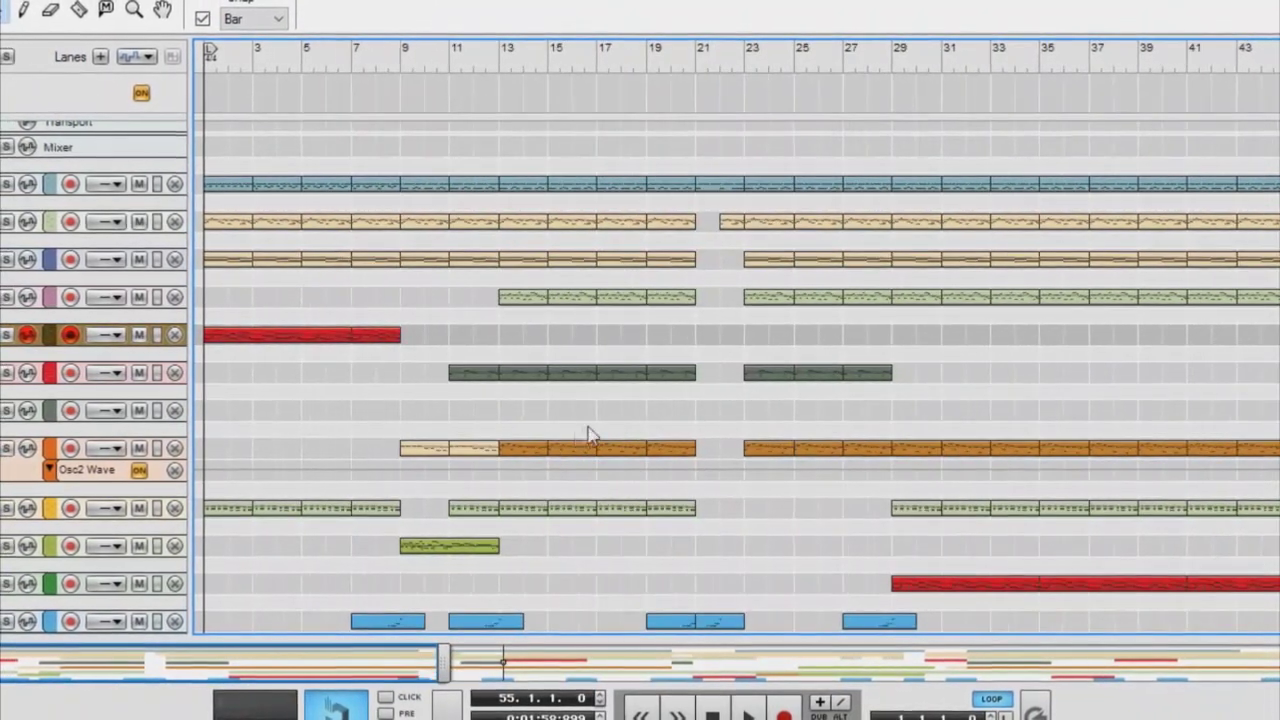
scroll(584, 437, "down", 2)
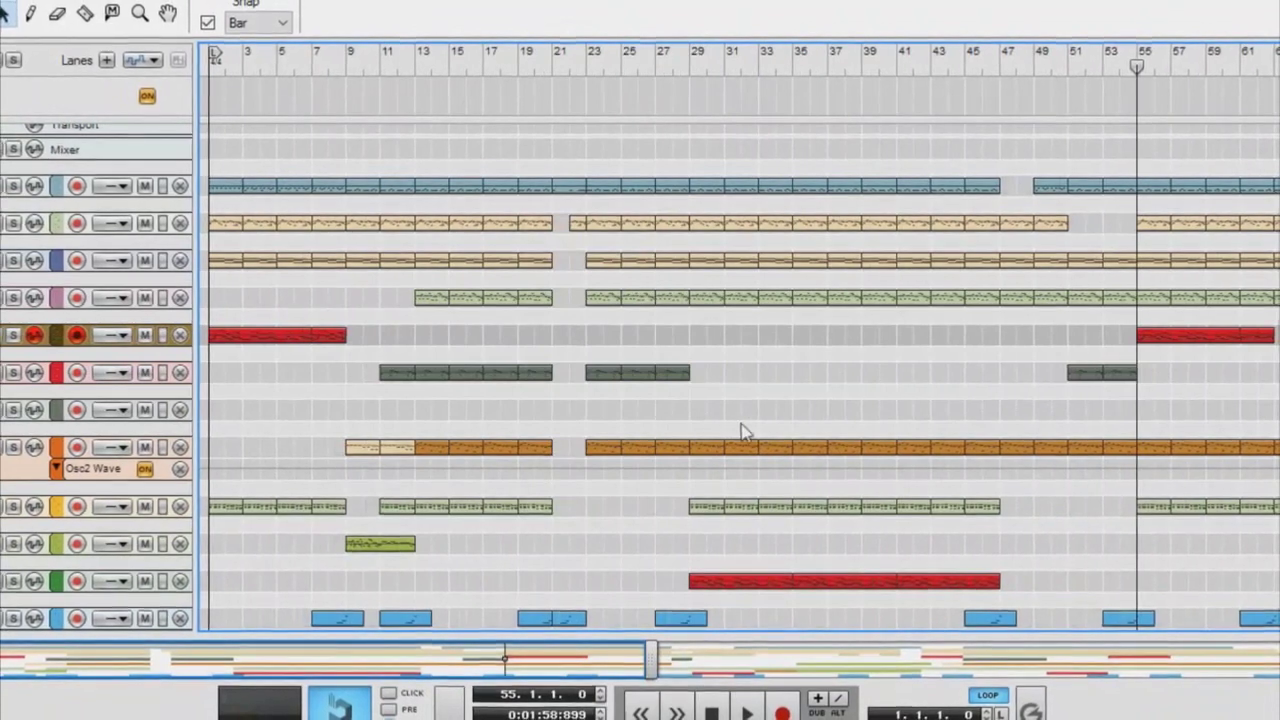
scroll(745, 432, "down", 1)
scroll(748, 432, "down", 1)
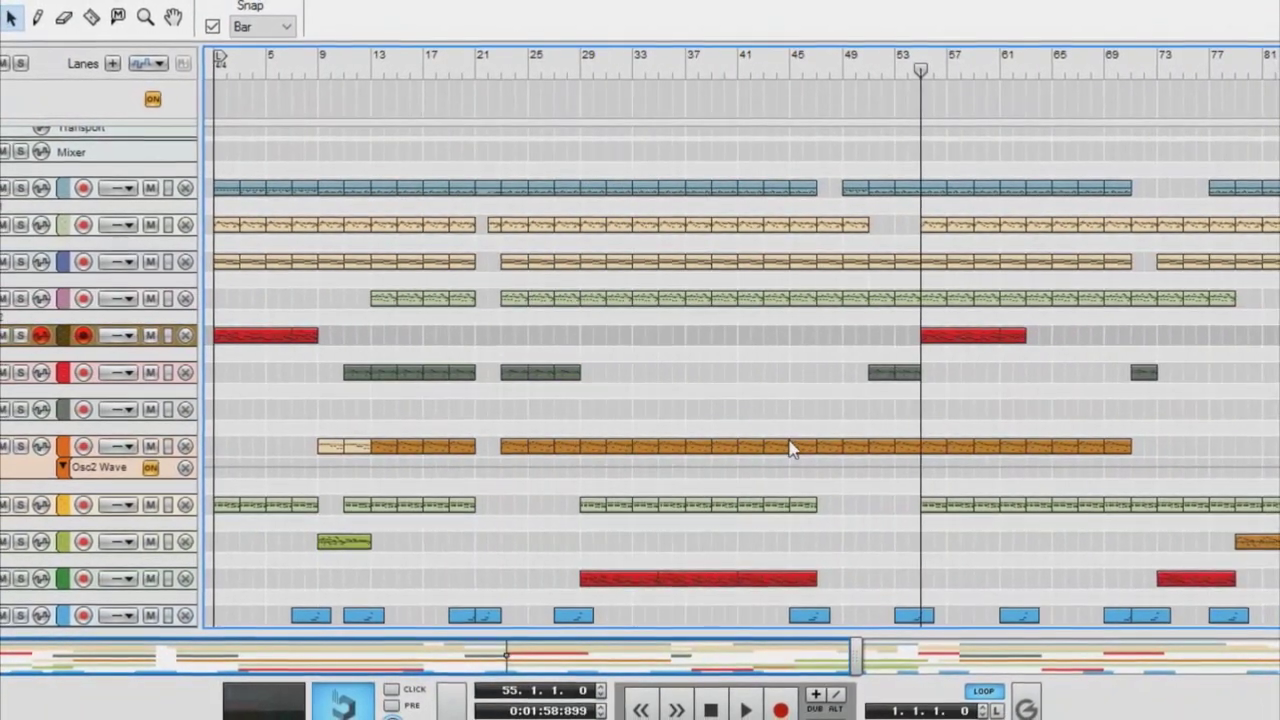
scroll(743, 463, "down", 4)
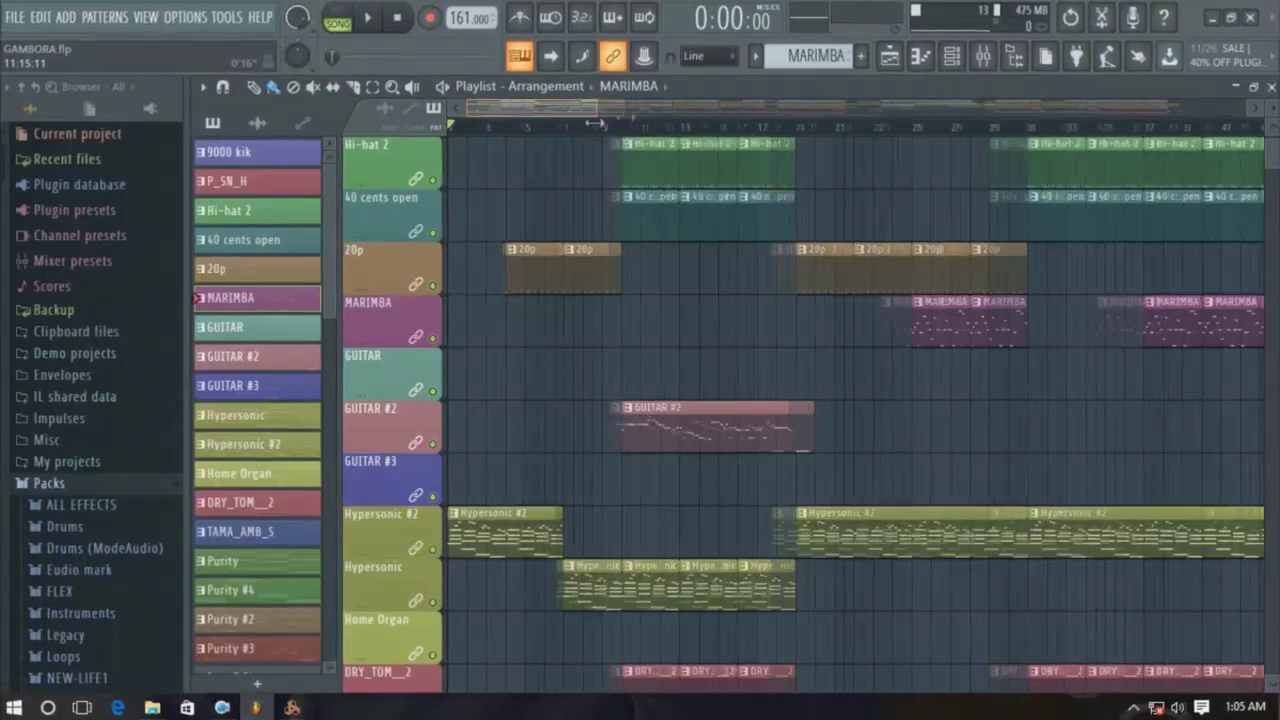
Switch to GAMBORA in FL Studio and open a Hypersonic clip from the playlist in the Piano roll
scroll(543, 251, "up", 3)
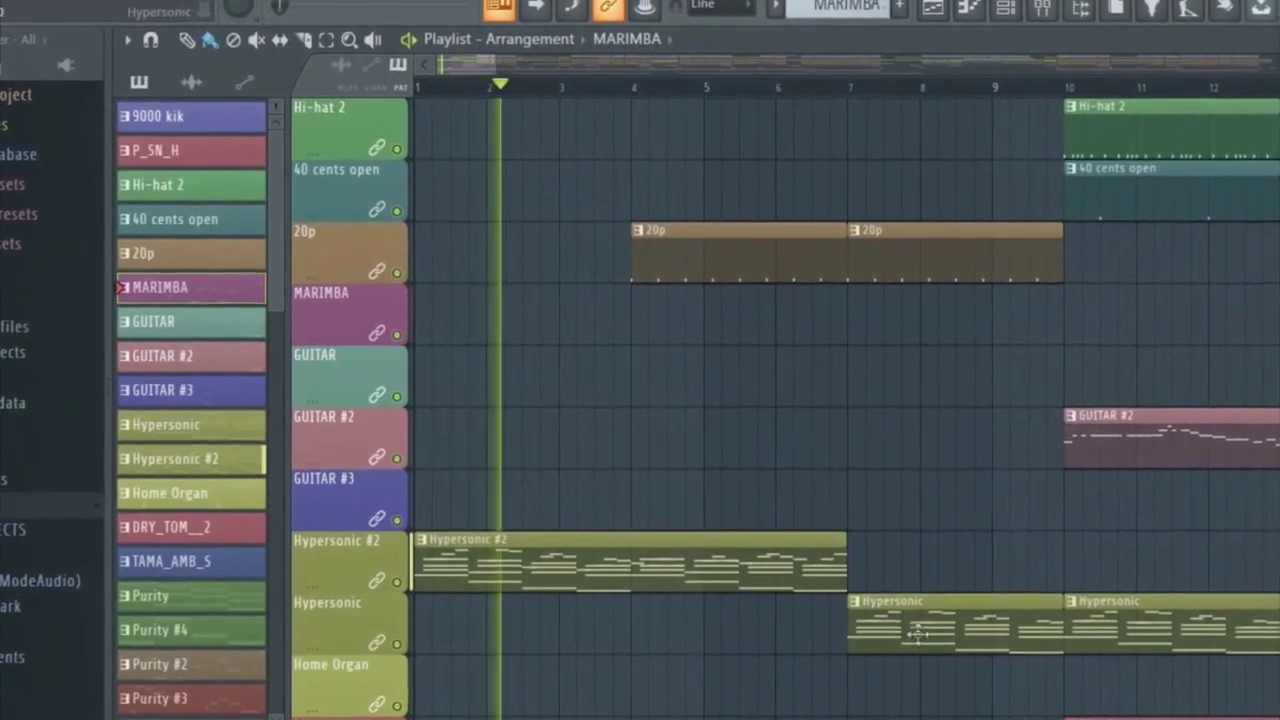
scroll(891, 86, "down", 4)
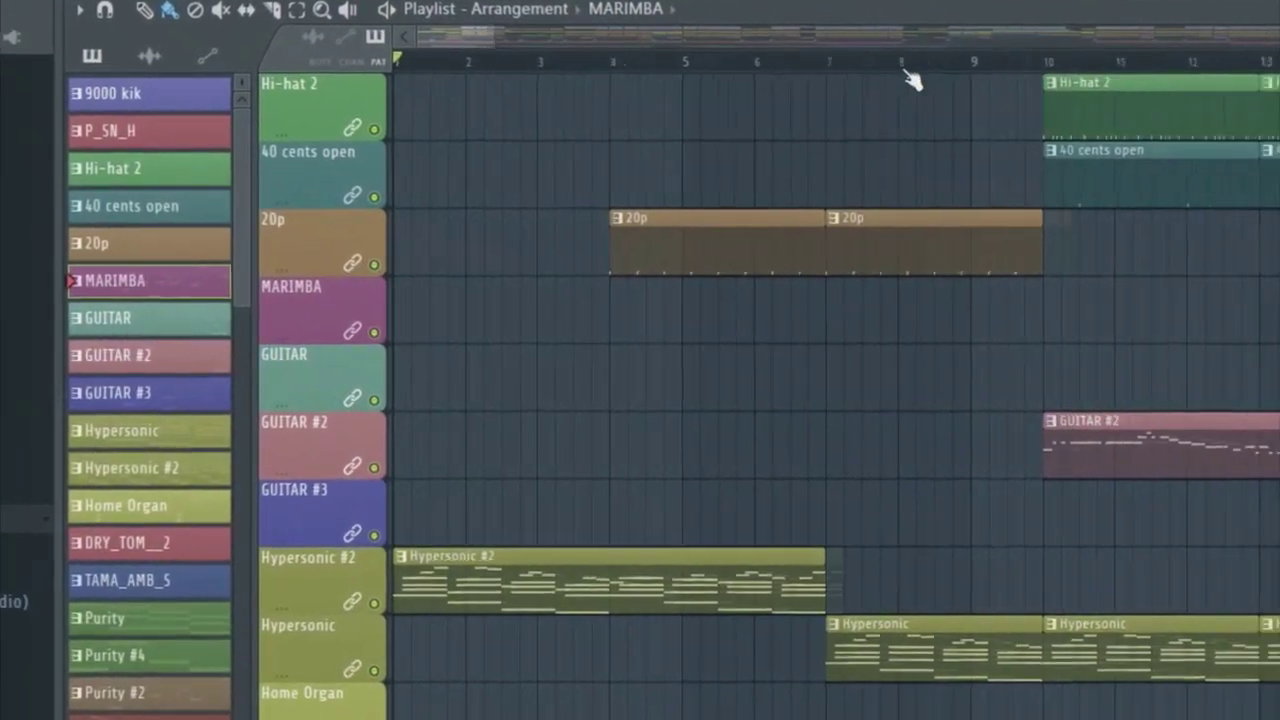
double_click(1057, 606)
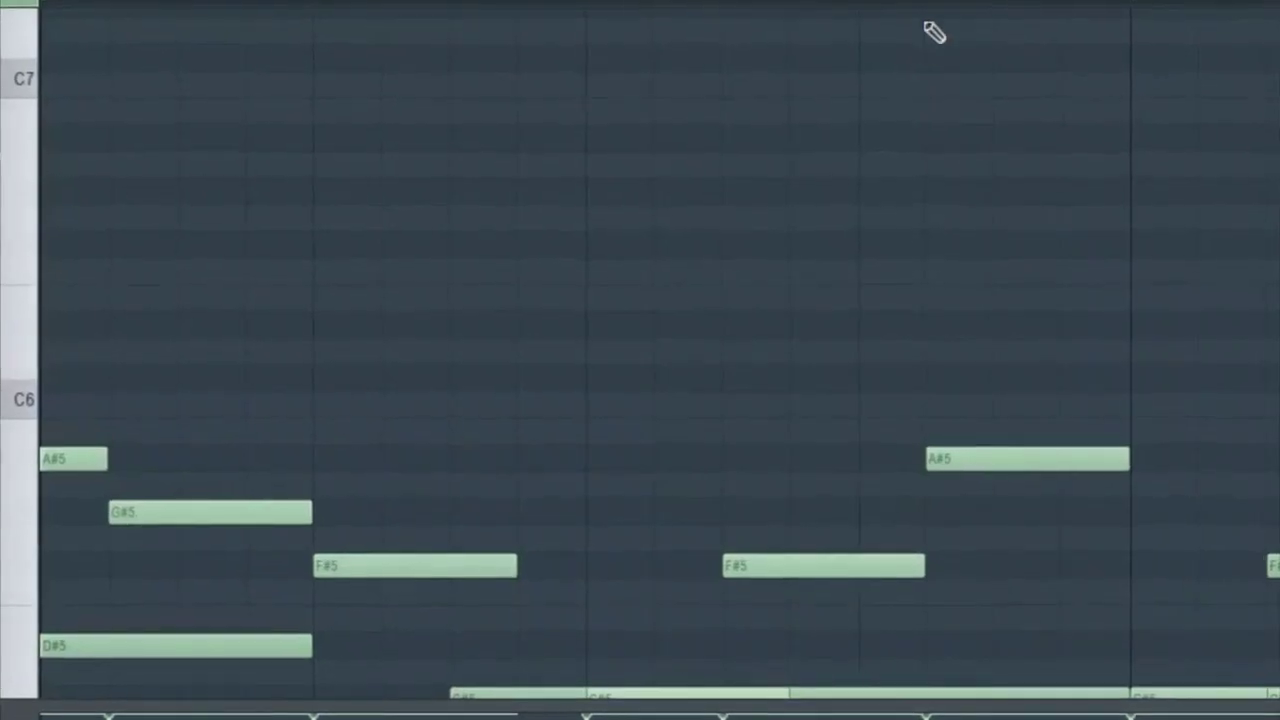
Look through the Hypersonic notes in the Piano roll, from the upper melody down to the lowest bass notes
scroll(955, 8, "down", 3)
scroll(785, 338, "down", 8)
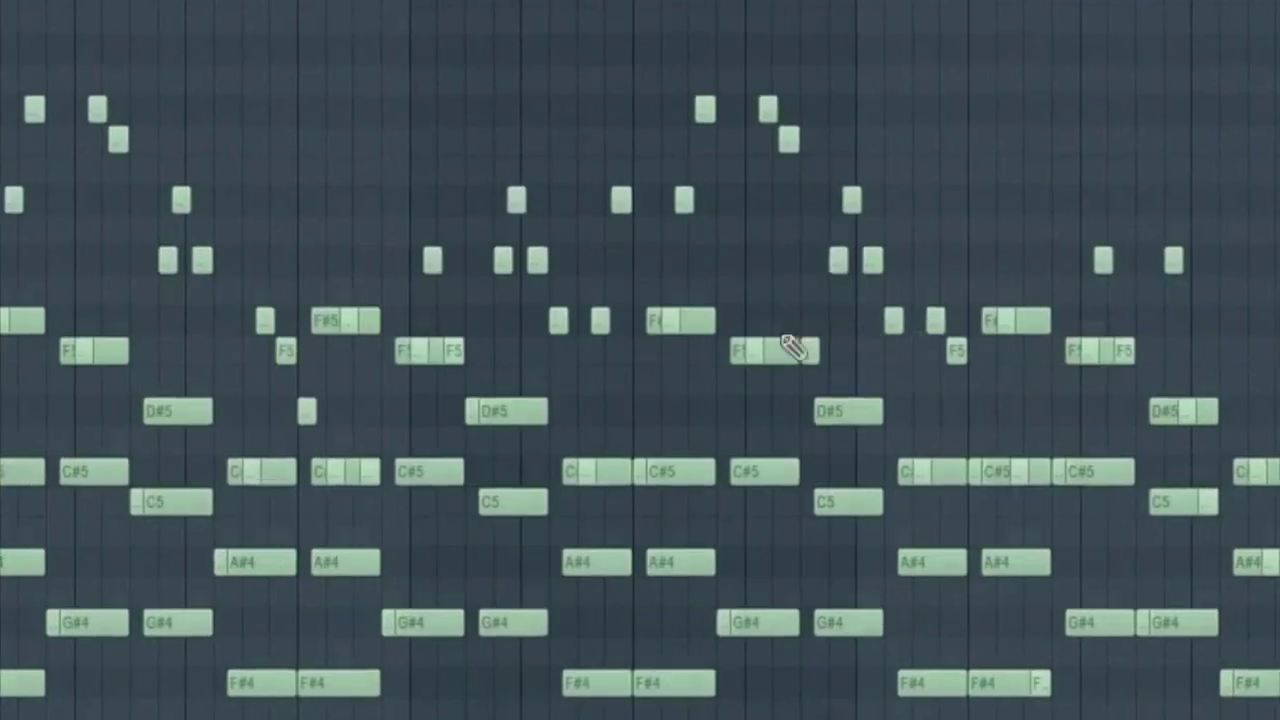
scroll(710, 358, "up", 3)
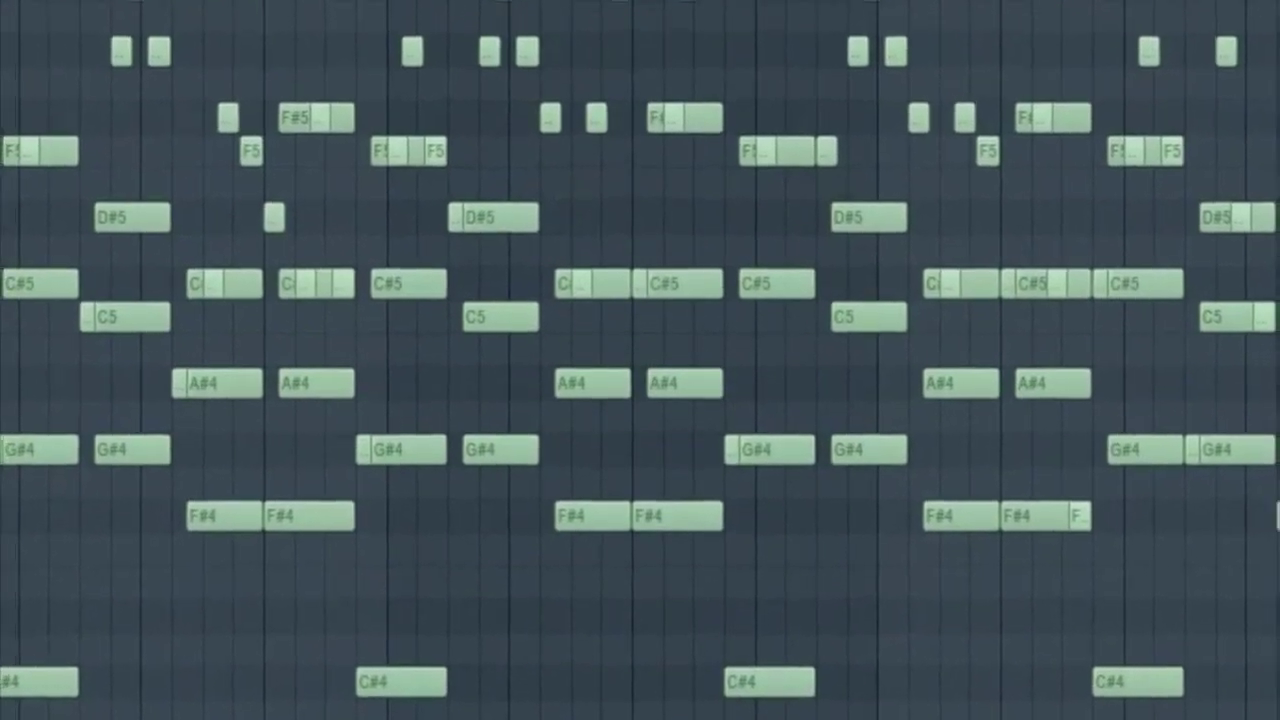
scroll(640, 360, "down", 3)
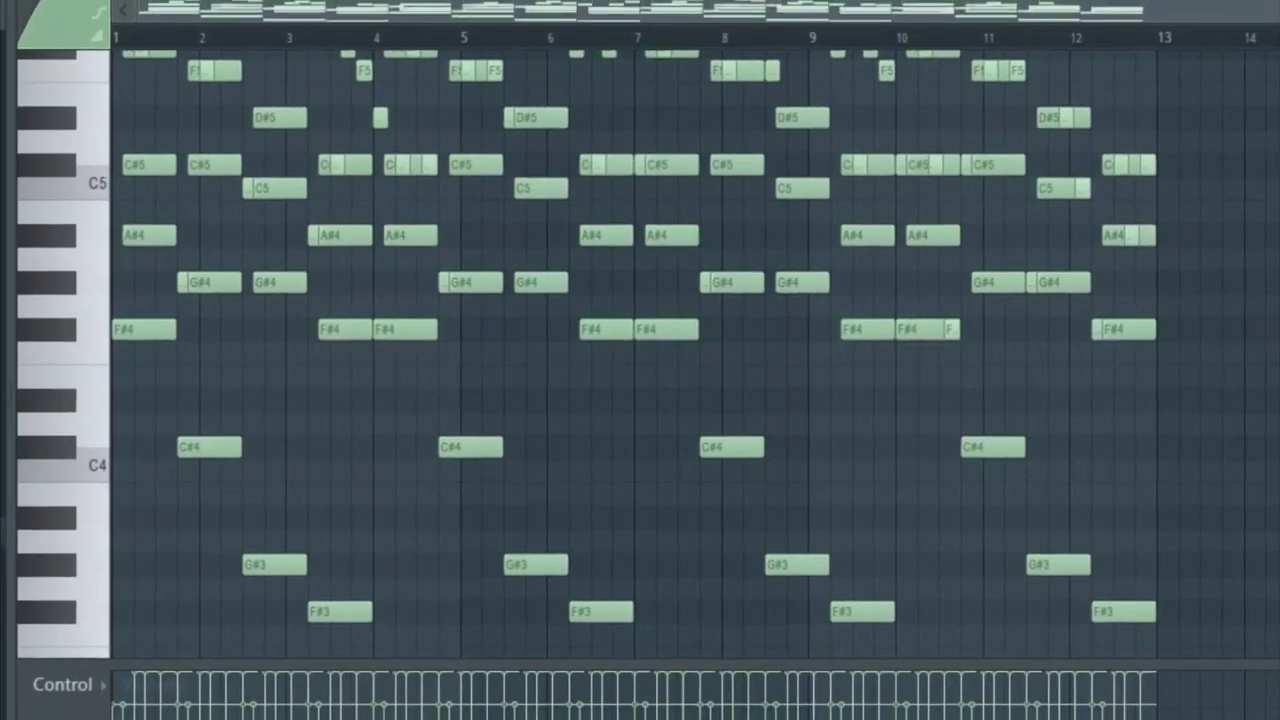
left_click_drag(1272, 16, 1092, 88)
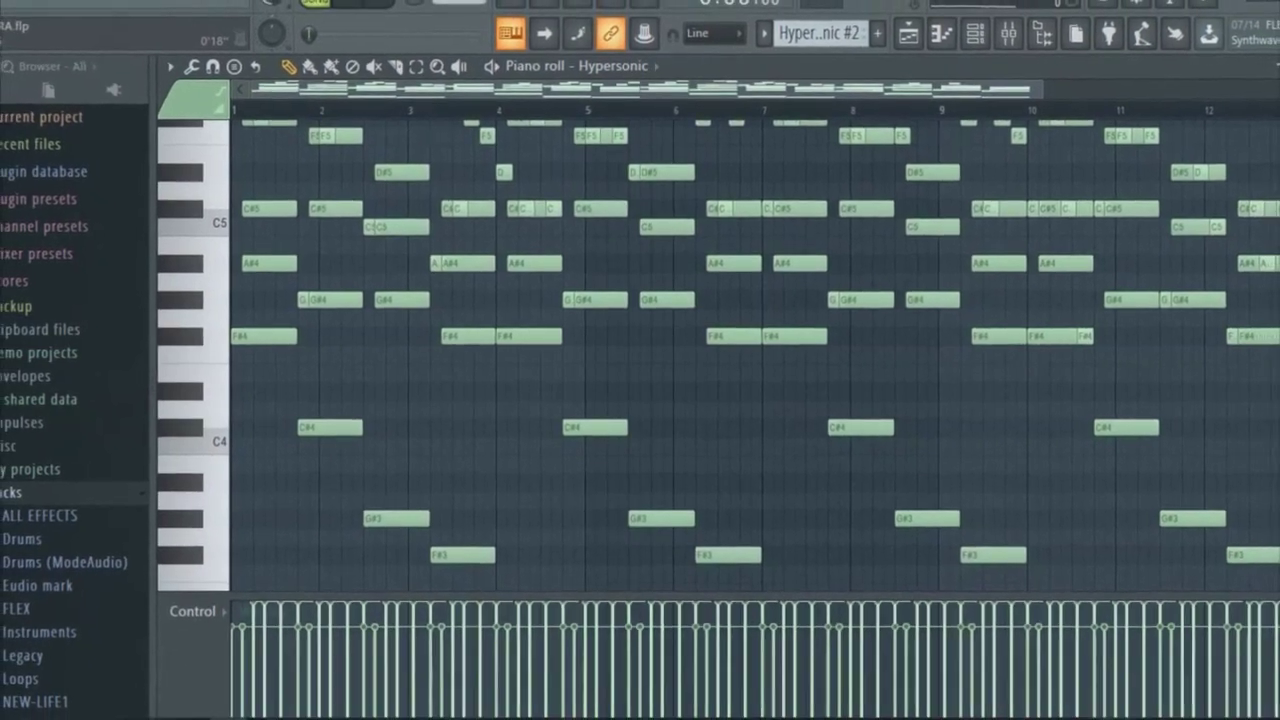
left_click_drag(1036, 100, 988, 116)
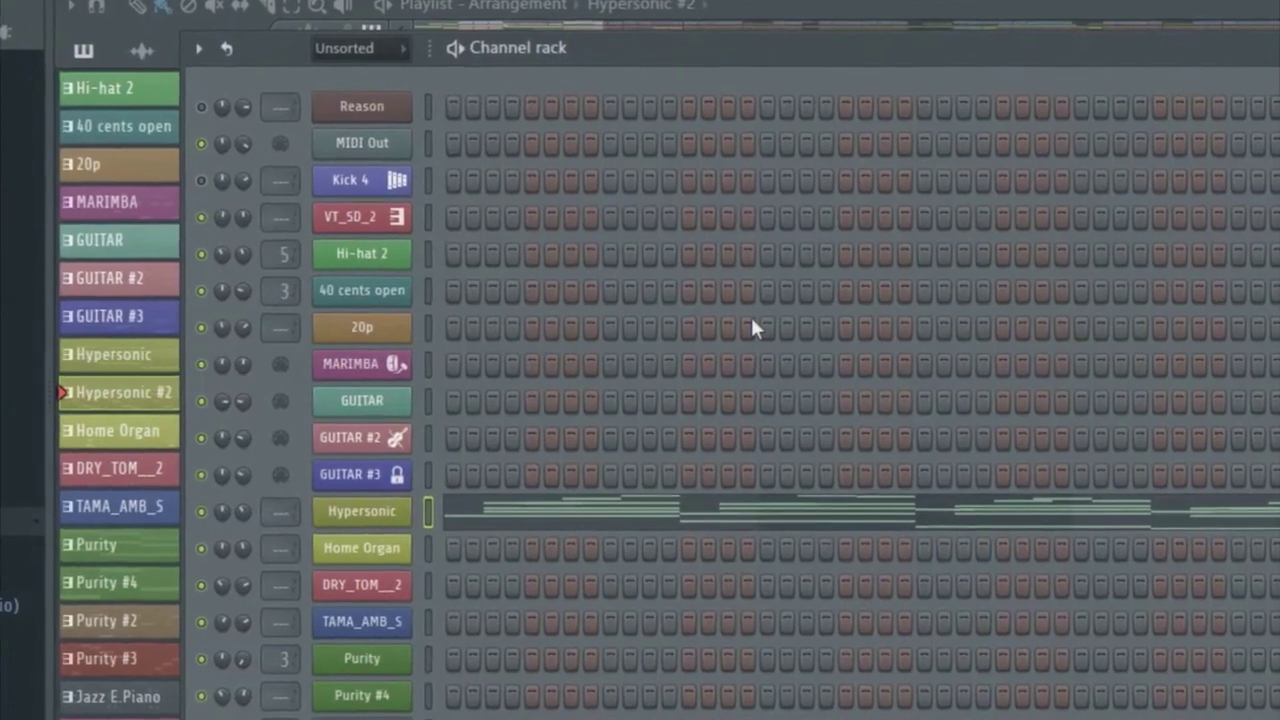
Look through the instruments in the Channel rack down to SN_ROLL_REV and back up to Reason
scroll(611, 417, "down", 5)
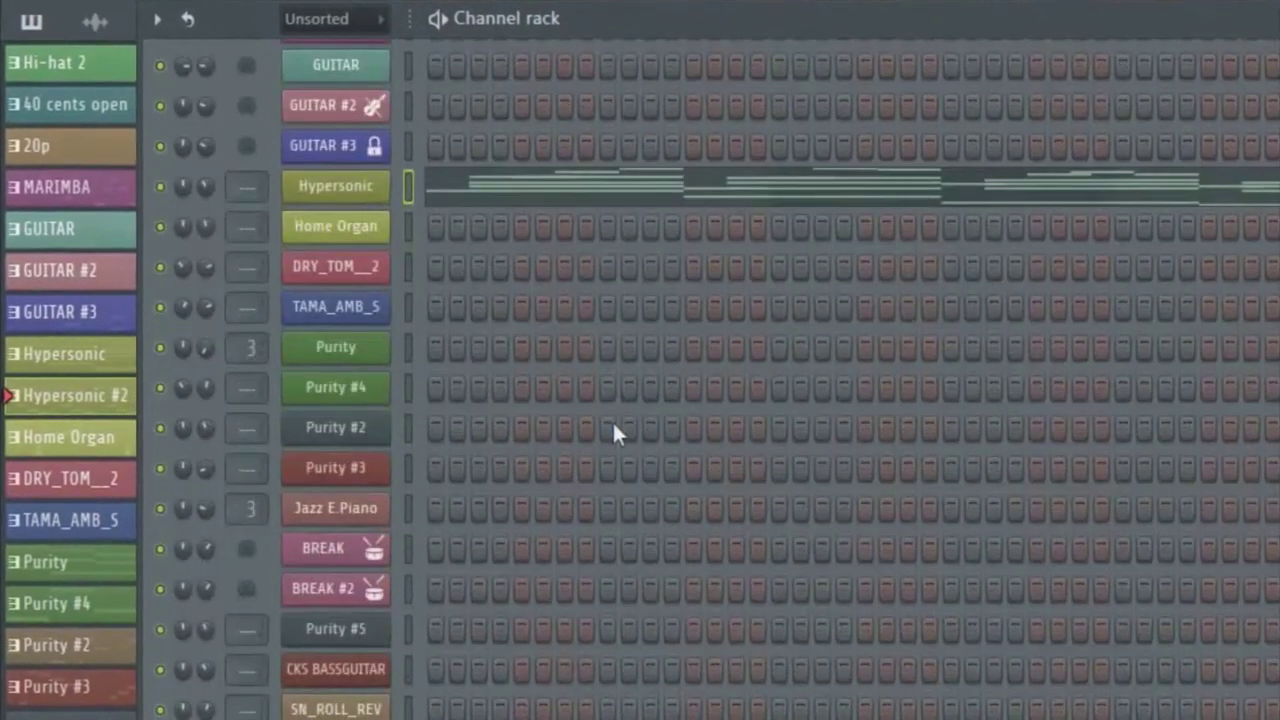
scroll(715, 250, "up", 5)
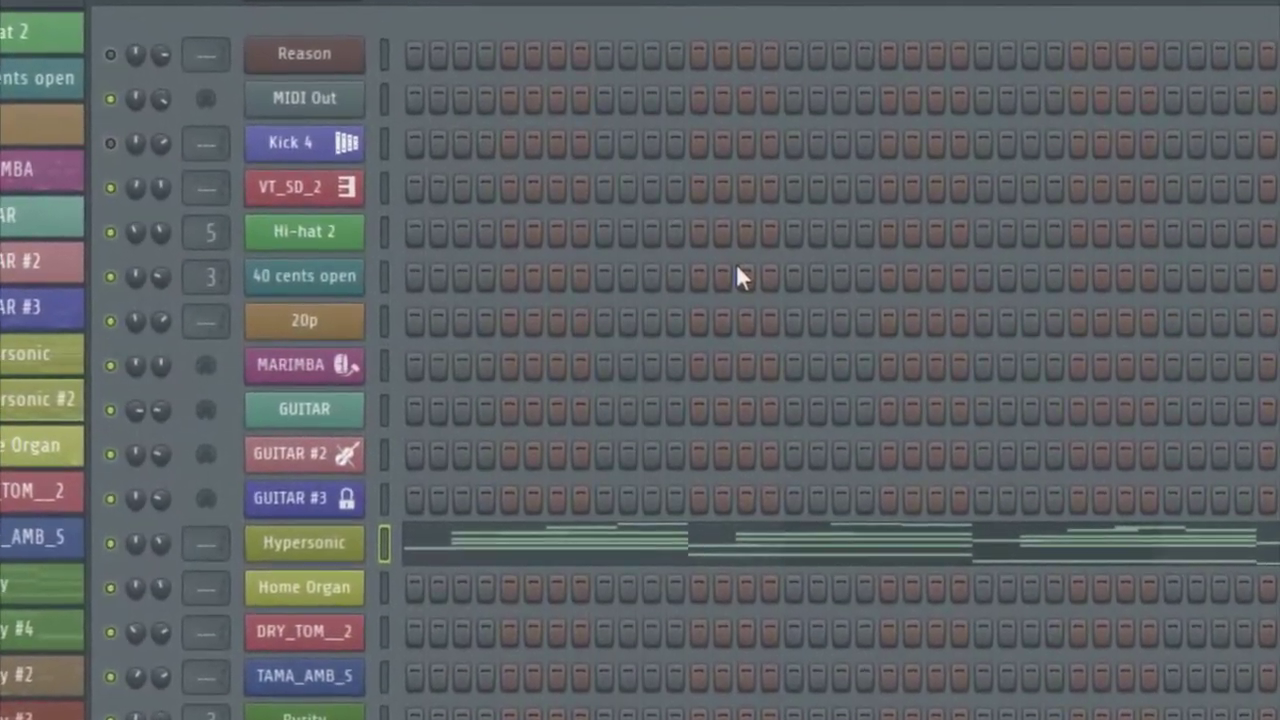